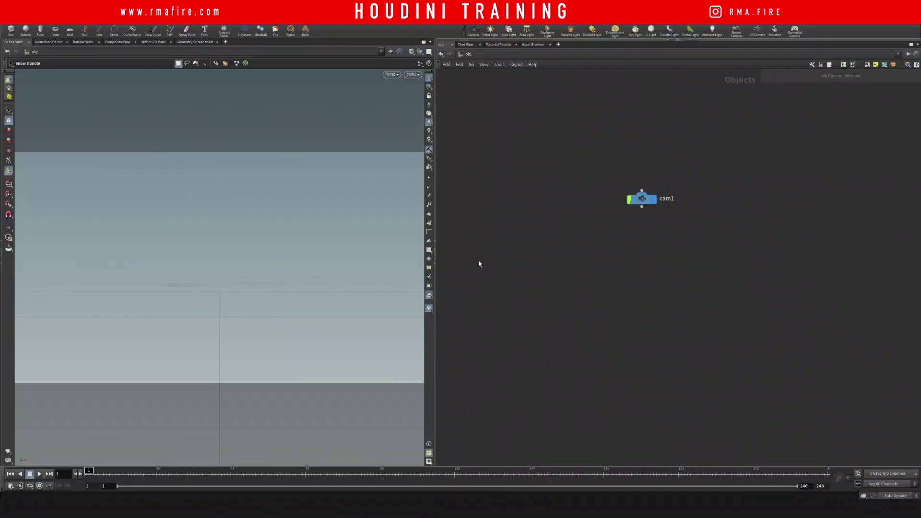
- Select the cam1 camera and look over its resolution and other view settings
{"action": "middle_click_drag", "start_coordinate": [528, 229], "coordinate": [553, 226]}
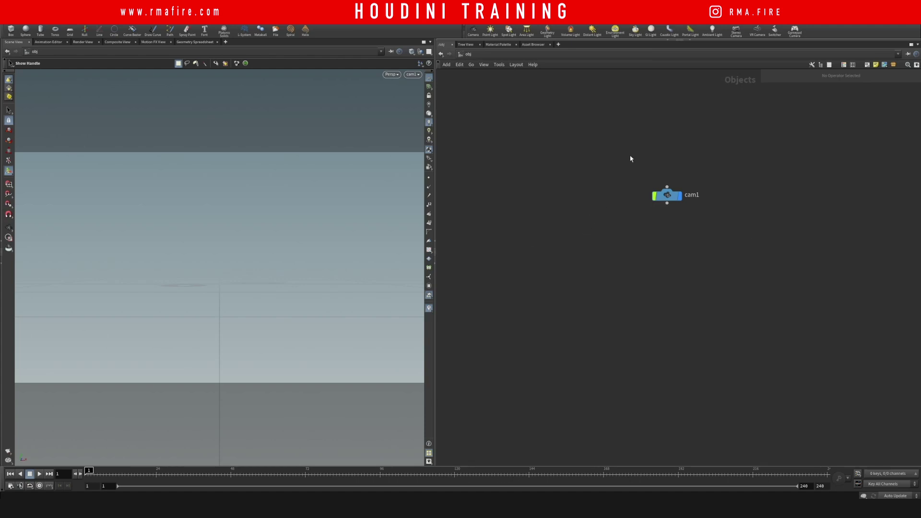
{"action": "left_click_drag", "start_coordinate": [677, 196], "coordinate": [610, 203]}
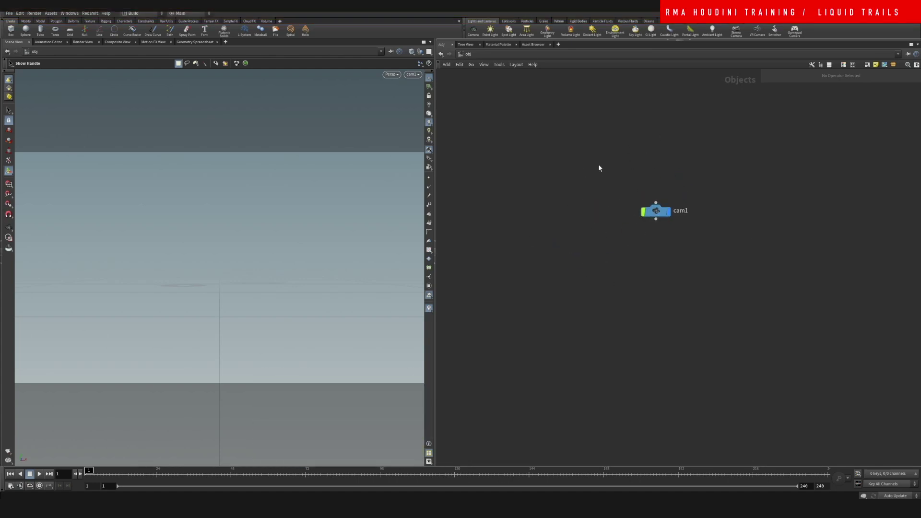
{"action": "left_click_drag", "start_coordinate": [598, 165], "coordinate": [732, 266]}
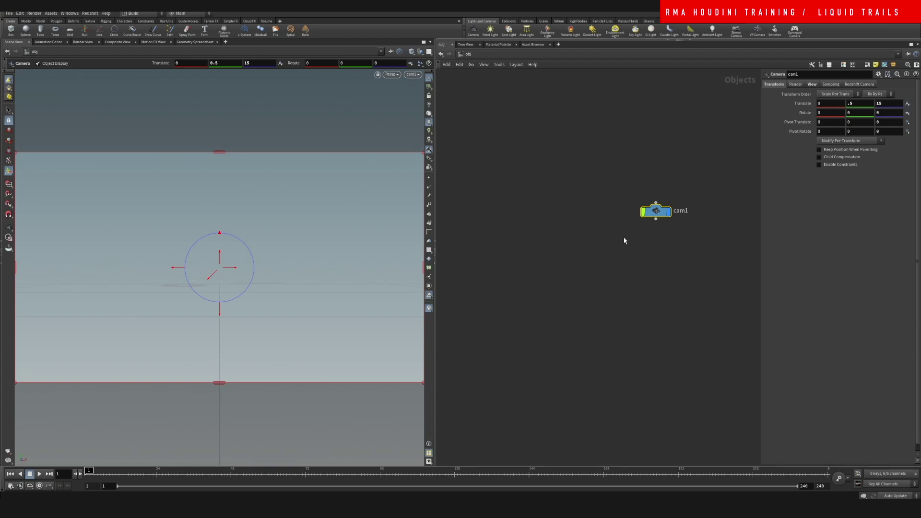
{"action": "left_click_drag", "start_coordinate": [657, 211], "coordinate": [635, 212]}
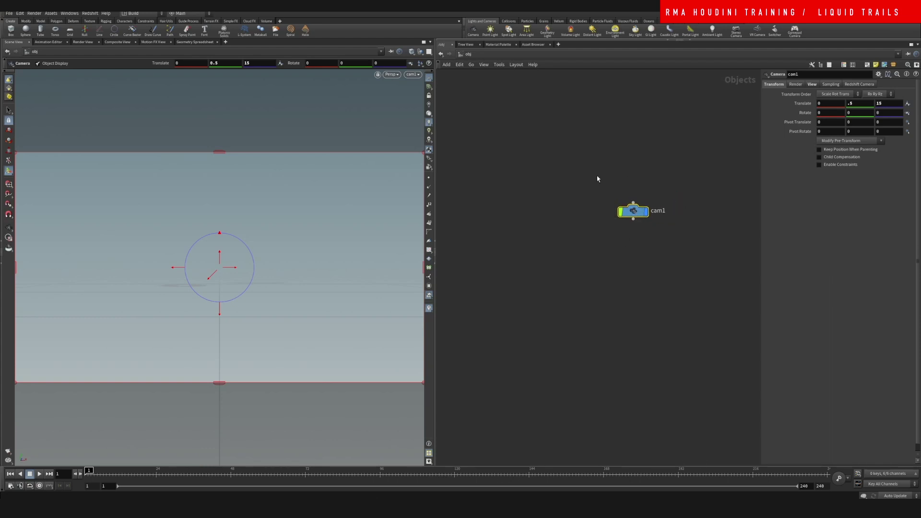
{"action": "left_click_drag", "start_coordinate": [573, 184], "coordinate": [684, 263]}
{"action": "left_click", "coordinate": [811, 84]}
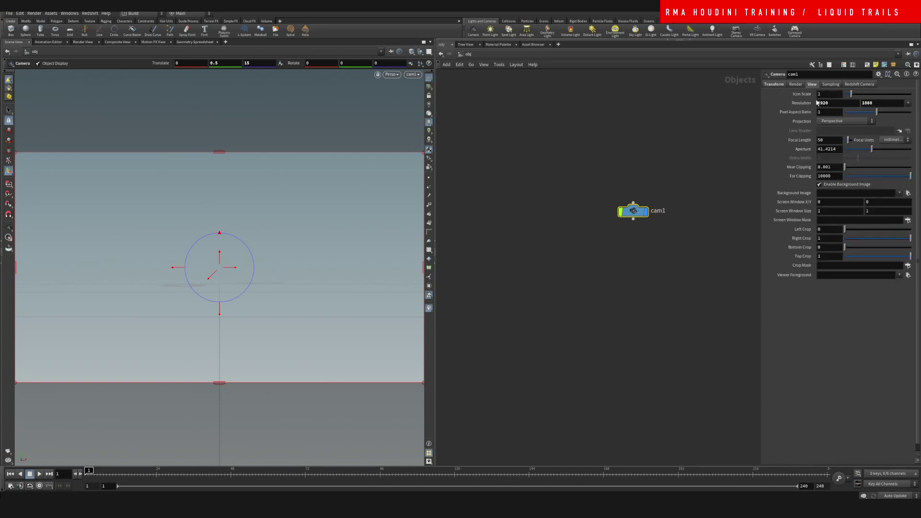
- Create a sphere object and reposition the sphere node inside its geometry network
{"action": "key", "text": "Tab"}
{"action": "type", "text": "s"}
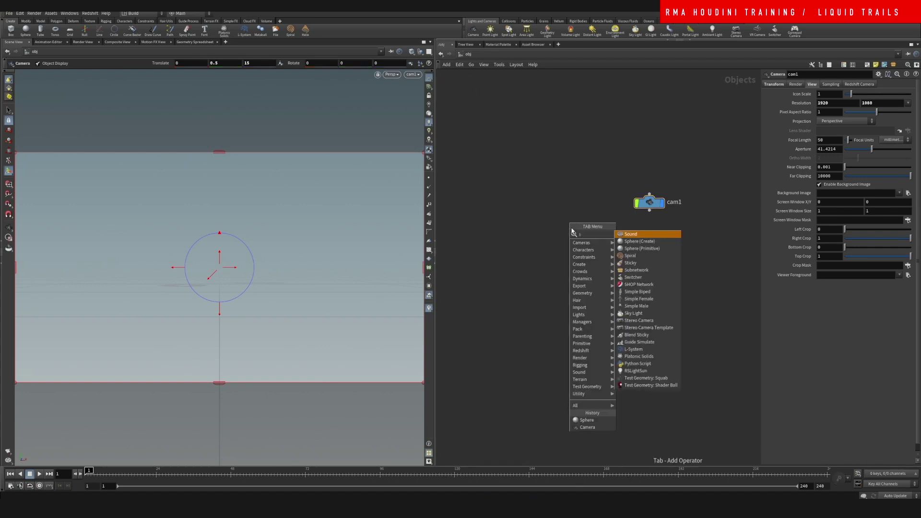
{"action": "type", "text": "phe"}
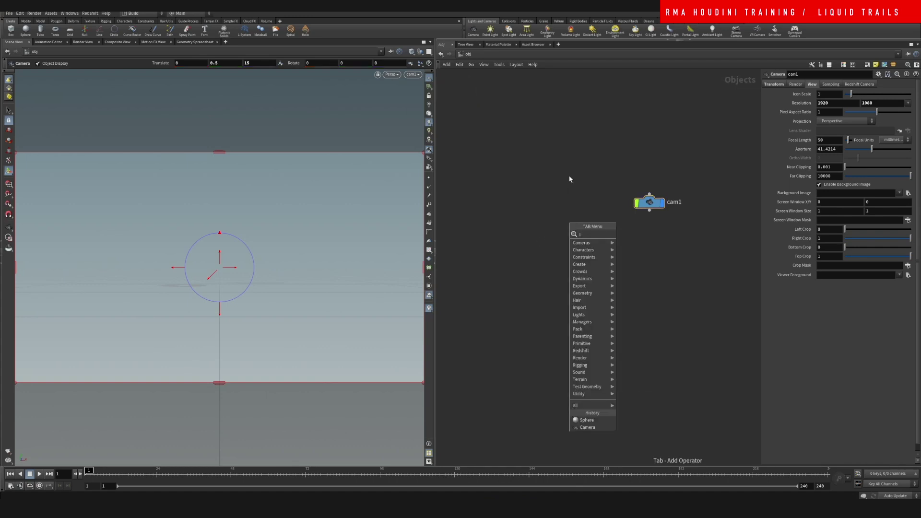
{"action": "key", "text": "Return"}
{"action": "key", "text": "Return"}
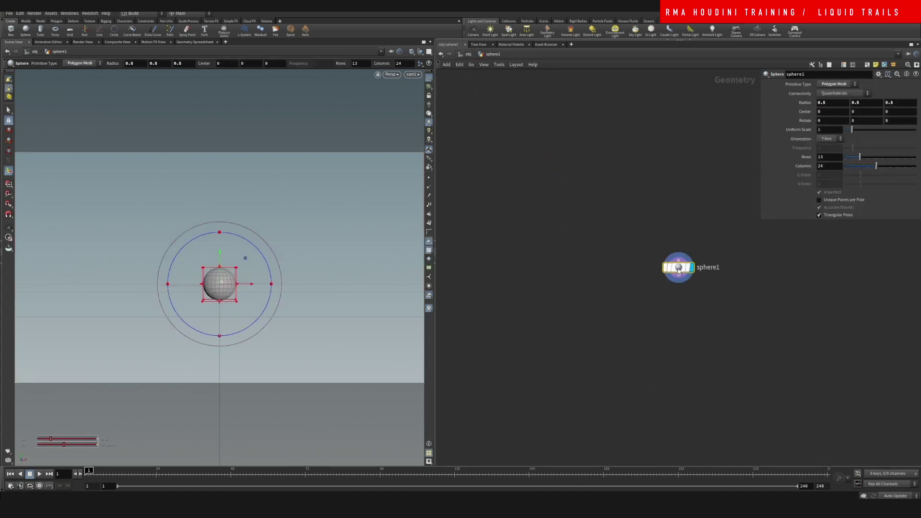
{"action": "left_click_drag", "start_coordinate": [680, 269], "coordinate": [598, 245]}
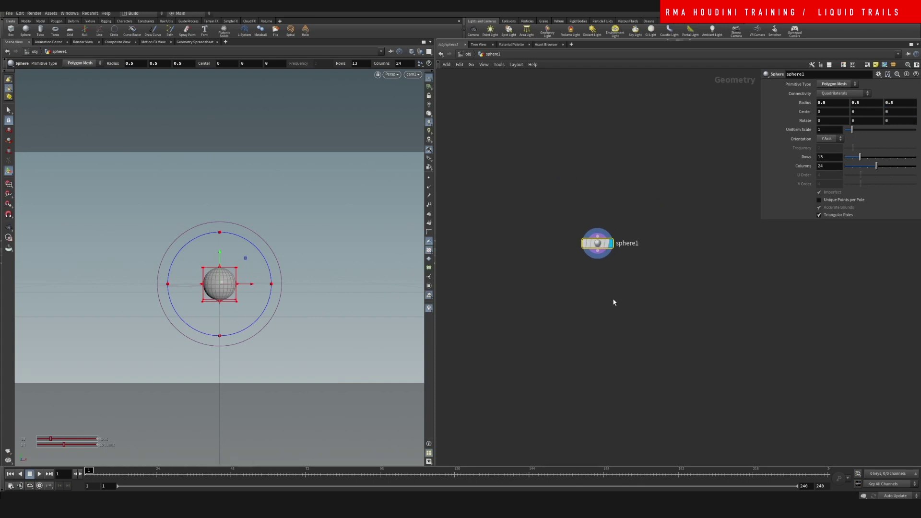
- Add a Bezier Curve node below the sphere node in the same geometry network
{"action": "middle_click_drag", "start_coordinate": [613, 302], "coordinate": [612, 260]}
{"action": "key", "text": "Tab"}
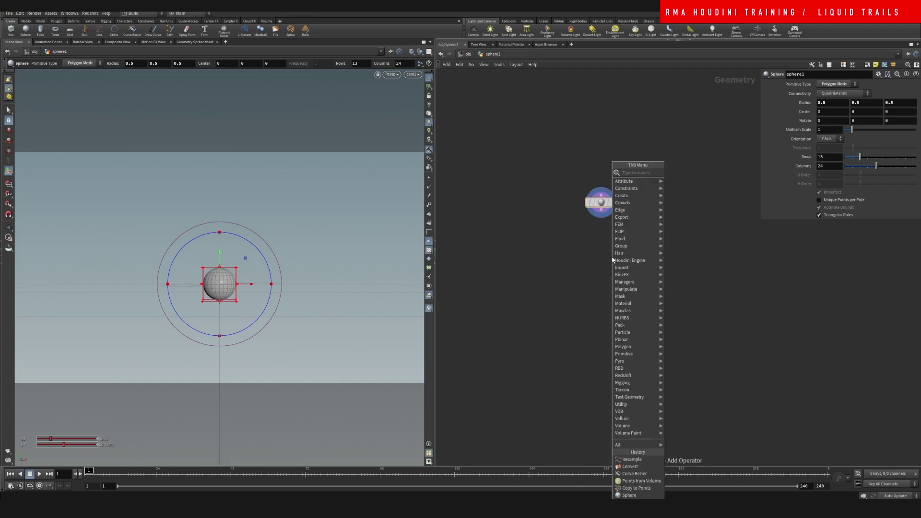
{"action": "type", "text": "curve"}
{"action": "key", "text": "Return"}
{"action": "left_click", "coordinate": [612, 257]}
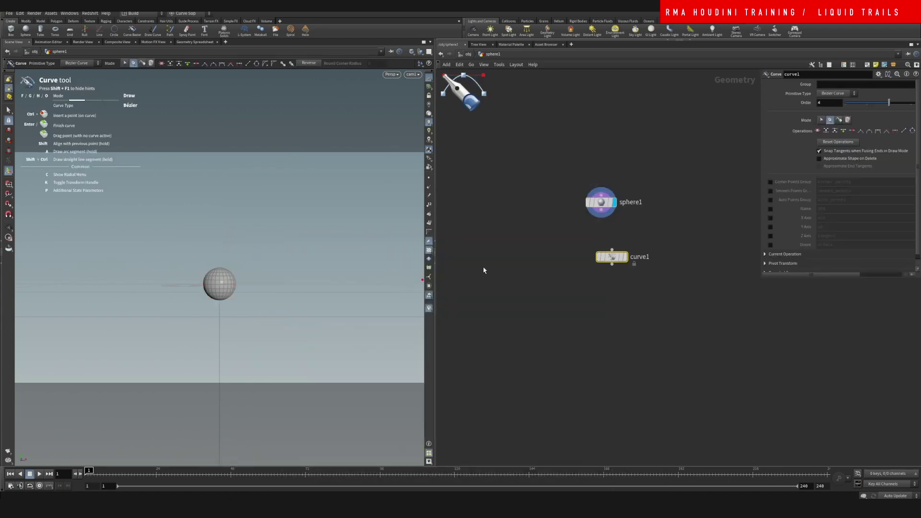
- Draw a wavy seven-point Bezier curve across the camera view, passing above the sphere and dipping before its far end
{"action": "left_click", "coordinate": [390, 271]}
{"action": "left_click", "coordinate": [313, 222]}
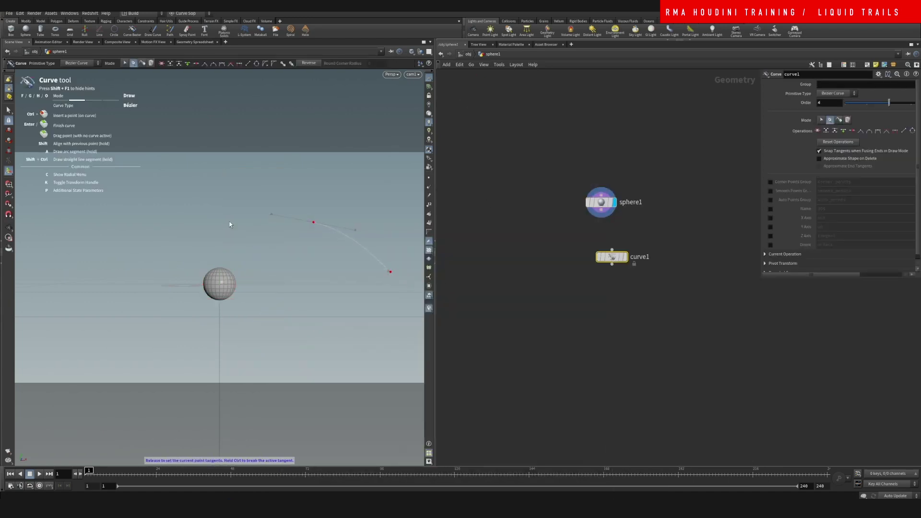
{"action": "left_click", "coordinate": [221, 222]}
{"action": "left_click", "coordinate": [180, 245]}
{"action": "left_click", "coordinate": [137, 279]}
{"action": "left_click", "coordinate": [87, 302]}
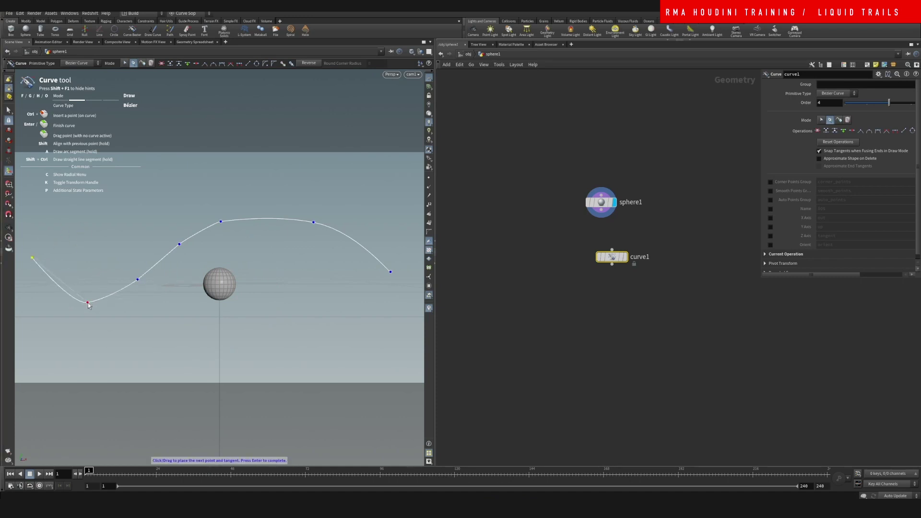
- Try to reposition individual points in the curve's dip through an Edit node, and delete that node again
{"action": "mouse_move", "coordinate": [88, 303]}
{"action": "left_mouse_down"}
{"action": "mouse_move", "coordinate": [89, 282]}
{"action": "mouse_move", "coordinate": [88, 301]}
{"action": "left_mouse_up"}
{"action": "key", "text": "ctrl+z"}
{"action": "key", "text": "v"}
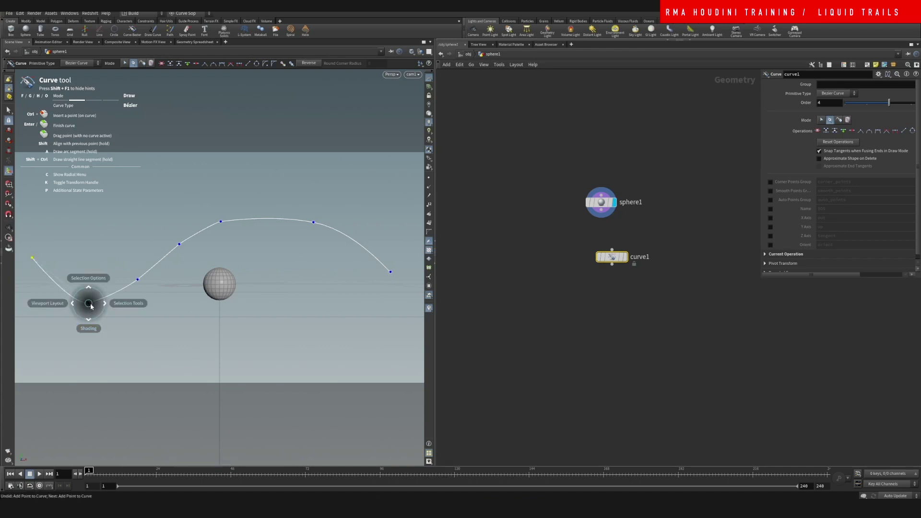
{"action": "left_click", "coordinate": [8, 110]}
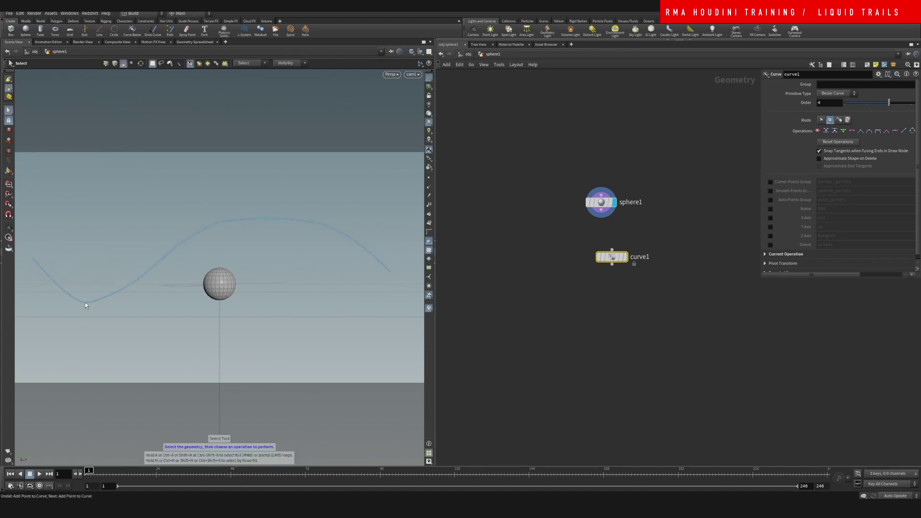
{"action": "left_click", "coordinate": [106, 63]}
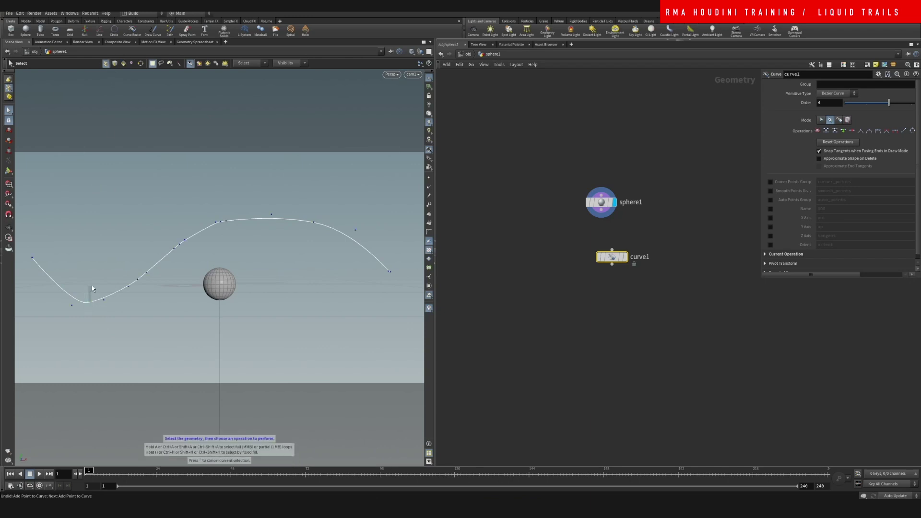
{"action": "mouse_move", "coordinate": [88, 302]}
{"action": "left_mouse_down"}
{"action": "mouse_move", "coordinate": [92, 287]}
{"action": "mouse_move", "coordinate": [86, 302]}
{"action": "left_mouse_up"}
{"action": "key", "text": "t"}
{"action": "key", "text": "s"}
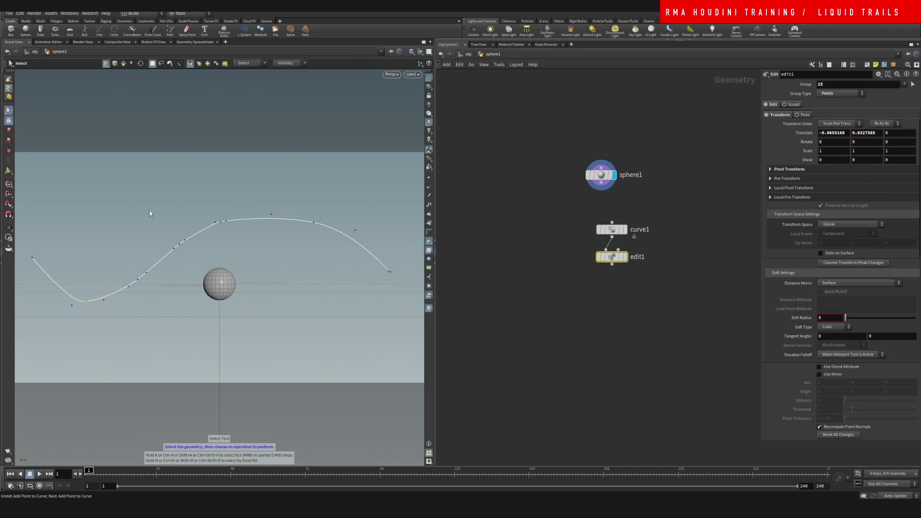
{"action": "key", "text": "t"}
{"action": "left_click_drag", "start_coordinate": [141, 263], "coordinate": [170, 285]}
{"action": "key", "text": "ctrl+z"}
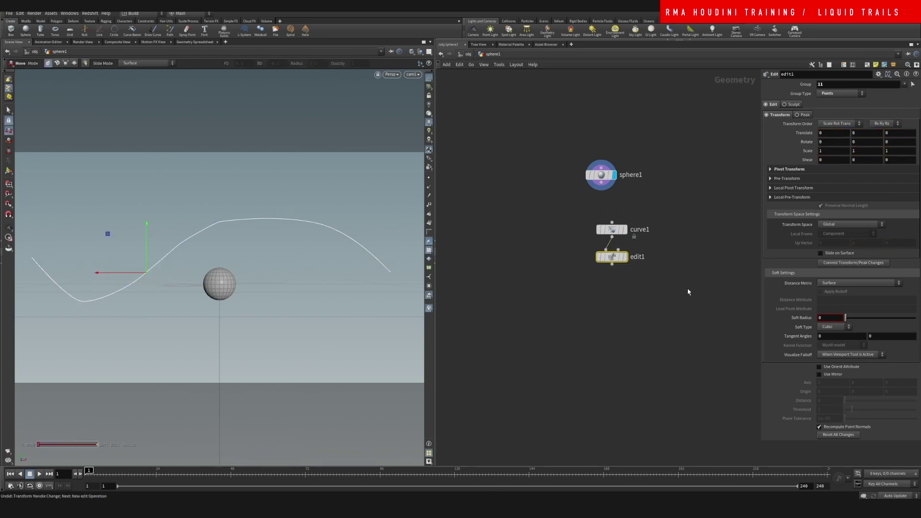
{"action": "key", "text": "Delete"}
- Try to move the curve's upper middle point after point selection, and undo the latest changes
{"action": "left_click", "coordinate": [624, 230]}
{"action": "left_click_drag", "start_coordinate": [623, 230], "coordinate": [627, 231]}
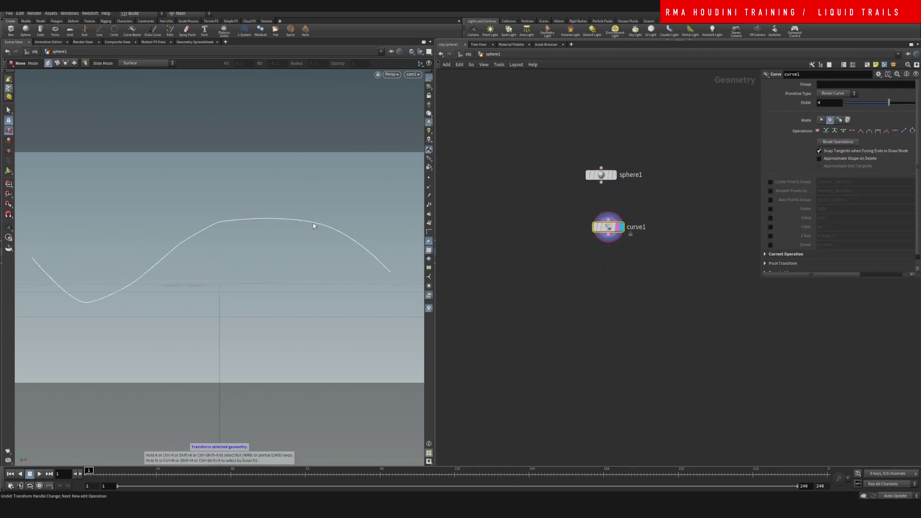
{"action": "left_click", "coordinate": [9, 111]}
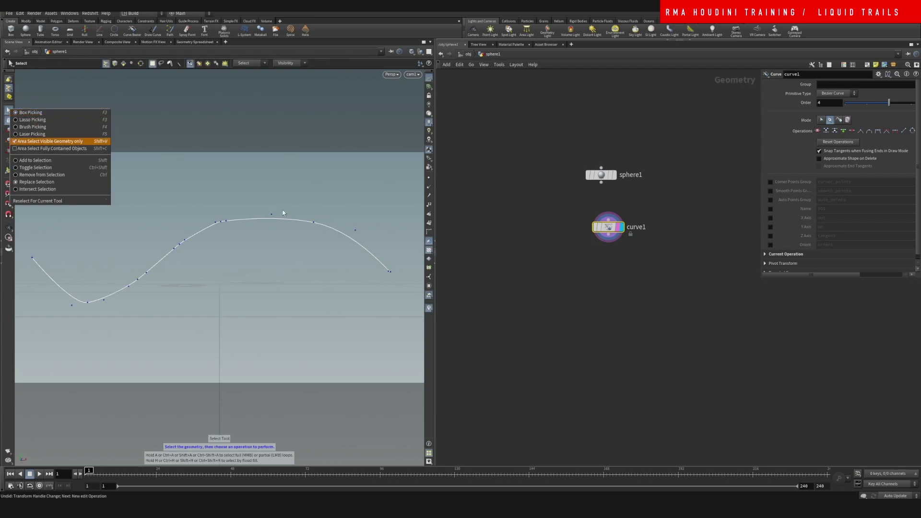
{"action": "left_click", "coordinate": [254, 189]}
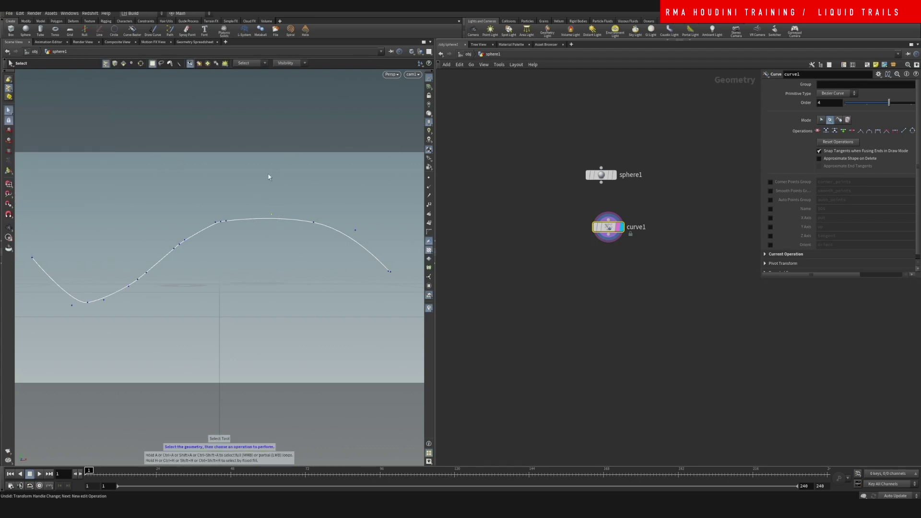
{"action": "key", "text": "Return"}
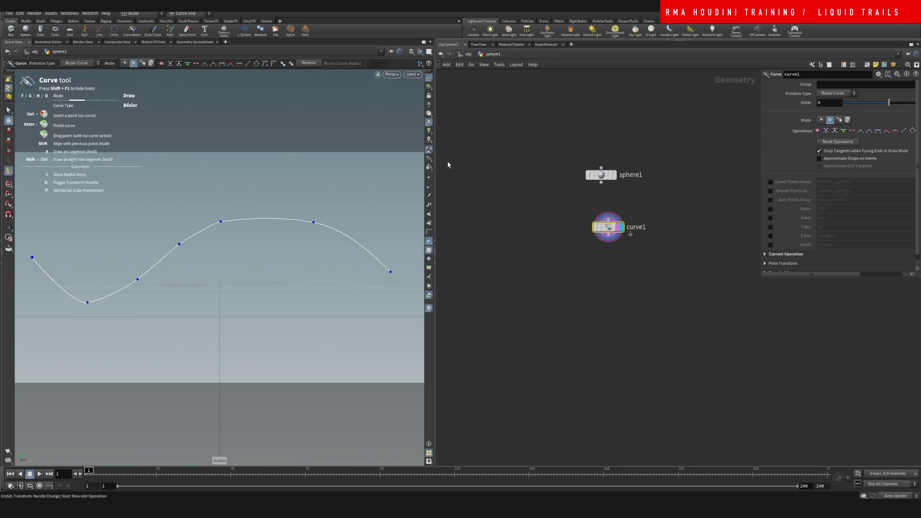
{"action": "left_click", "coordinate": [221, 222]}
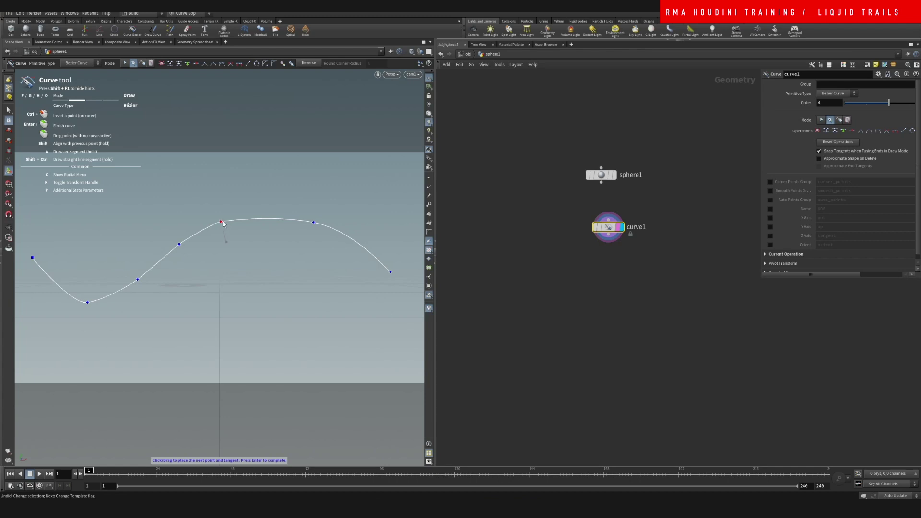
{"action": "left_click_drag", "start_coordinate": [222, 221], "coordinate": [228, 247]}
{"action": "key", "text": "ctrl+z"}
{"action": "key", "text": "ctrl+z"}
{"action": "key", "text": "ctrl+z"}
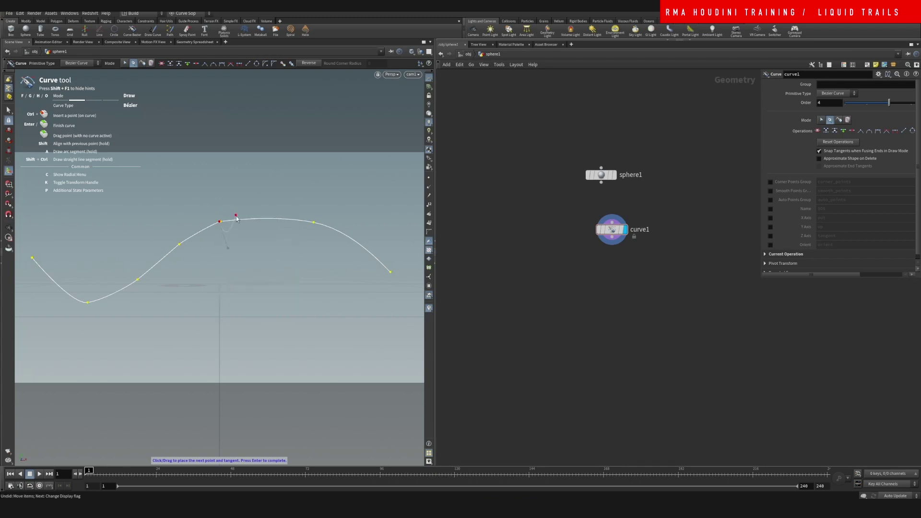
{"action": "key", "text": "ctrl+z"}
- Display the curve1 node and shift the curve's upper middle point and the neighbouring point on its slope slightly
{"action": "left_click", "coordinate": [625, 229]}
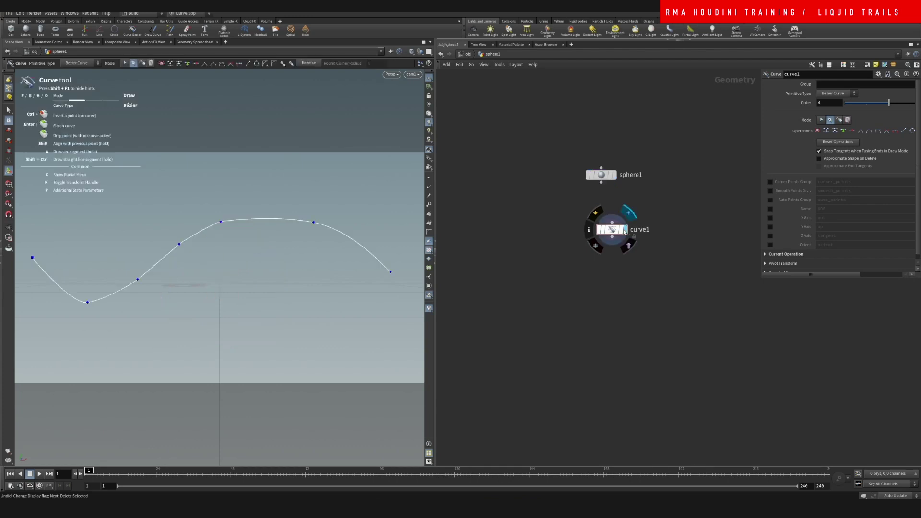
{"action": "left_click", "coordinate": [621, 230]}
{"action": "right_click", "coordinate": [220, 222]}
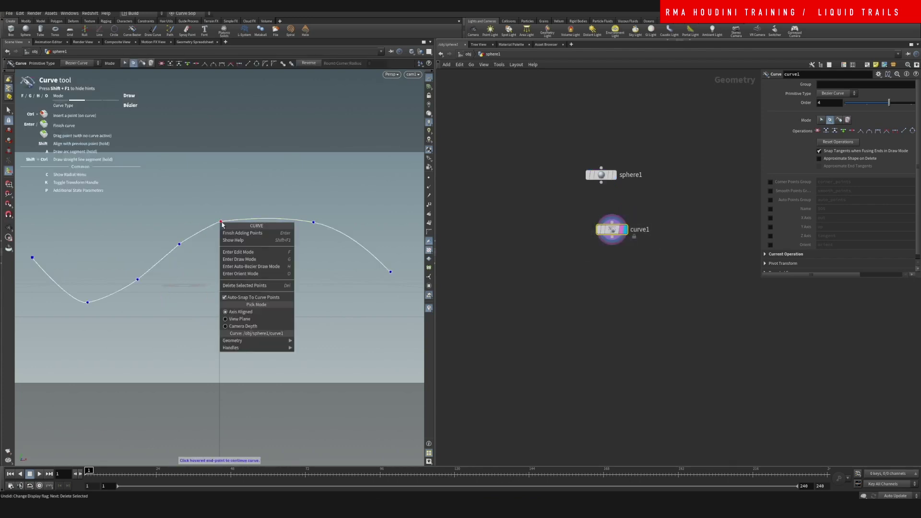
{"action": "left_click", "coordinate": [217, 214]}
{"action": "mouse_move", "coordinate": [221, 223]}
{"action": "left_mouse_down"}
{"action": "mouse_move", "coordinate": [230, 243]}
{"action": "mouse_move", "coordinate": [222, 222]}
{"action": "left_mouse_up"}
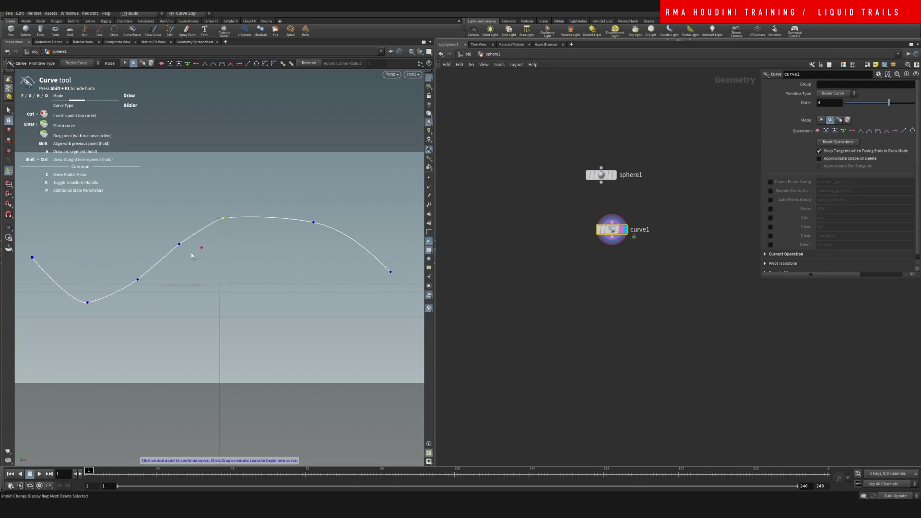
{"action": "left_click_drag", "start_coordinate": [182, 246], "coordinate": [191, 256]}
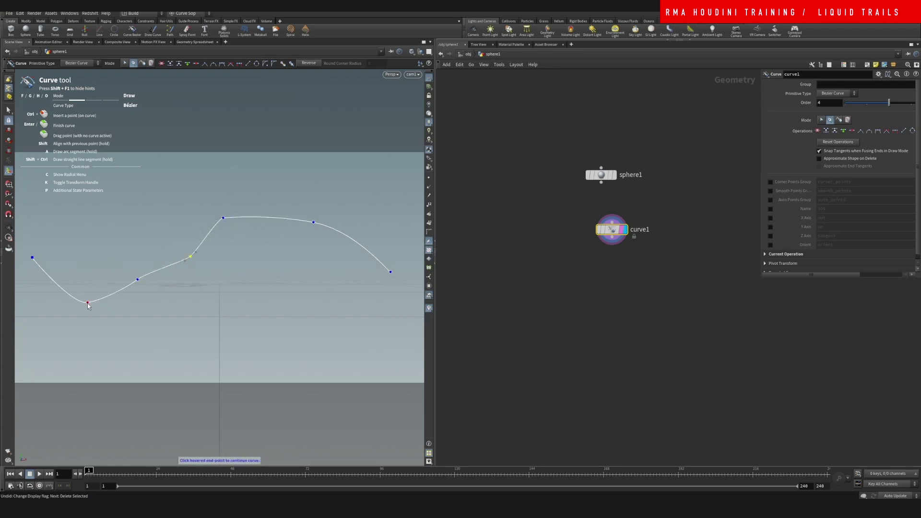
- Try to raise the two points in the dip and pull the upper middle point far down, undoing these moves
{"action": "left_click_drag", "start_coordinate": [87, 302], "coordinate": [83, 262]}
{"action": "left_click_drag", "start_coordinate": [137, 279], "coordinate": [139, 258]}
{"action": "left_click_drag", "start_coordinate": [224, 219], "coordinate": [255, 314]}
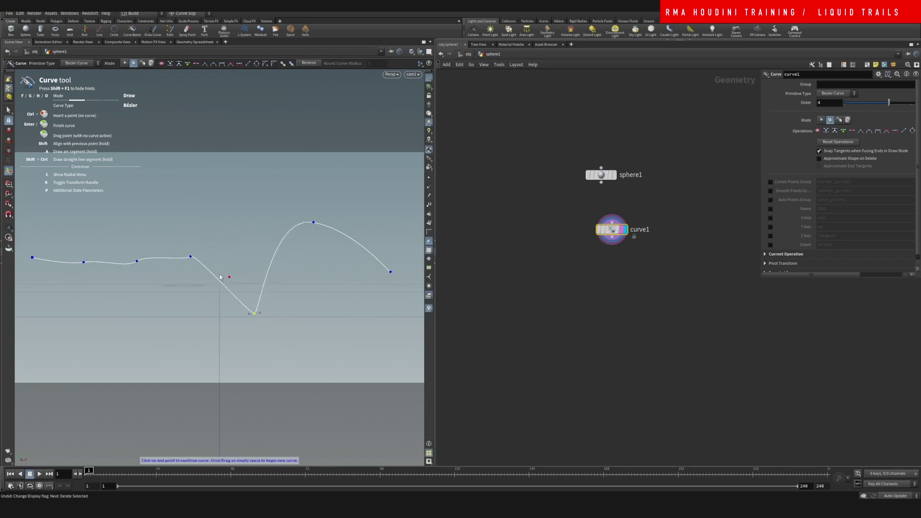
{"action": "key", "text": "ctrl+z"}
{"action": "key", "text": "ctrl+z"}
{"action": "key", "text": "ctrl+z"}
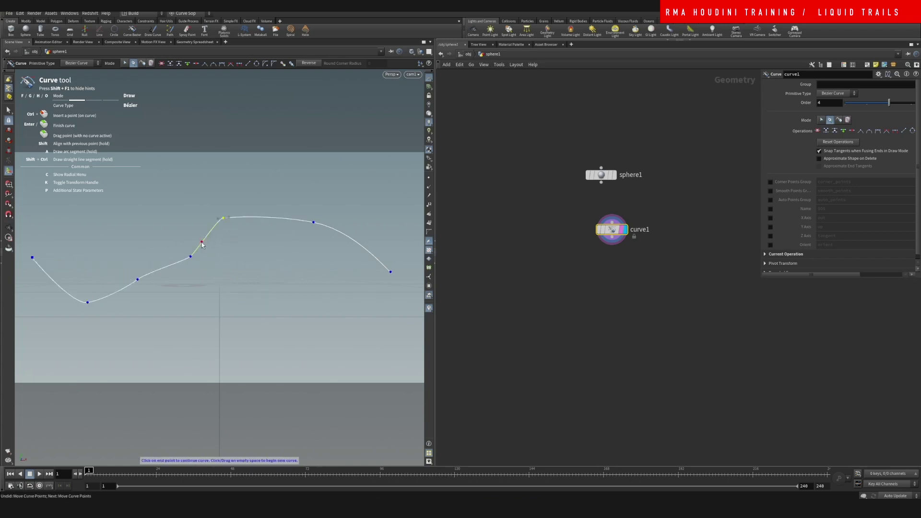
- Reshape the curve into two waves by lowering the slope point, raising the point after it and shifting the upper middle point outward
{"action": "left_click_drag", "start_coordinate": [191, 257], "coordinate": [205, 293]}
{"action": "left_click_drag", "start_coordinate": [141, 284], "coordinate": [143, 264]}
{"action": "left_click_drag", "start_coordinate": [223, 217], "coordinate": [258, 237]}
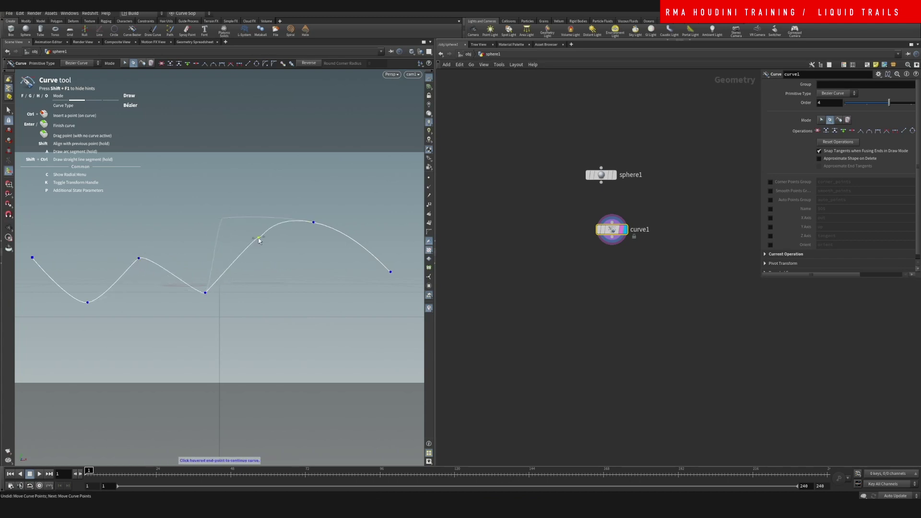
- Add a Resample node after the curve node, display it, and set its maximum segment length to 1.42
{"action": "key", "text": "Tab"}
{"action": "type", "text": "res"}
{"action": "key", "text": "Return"}
{"action": "left_click", "coordinate": [617, 271]}
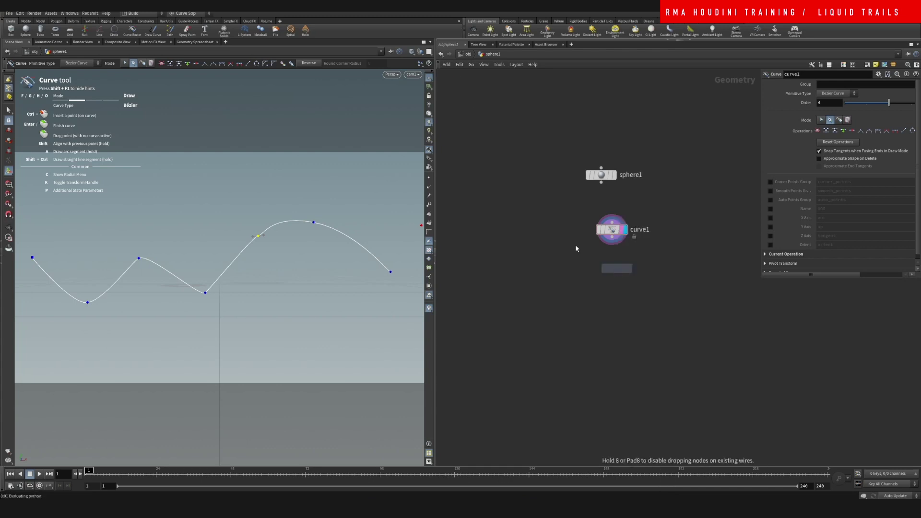
{"action": "left_click", "coordinate": [615, 262]}
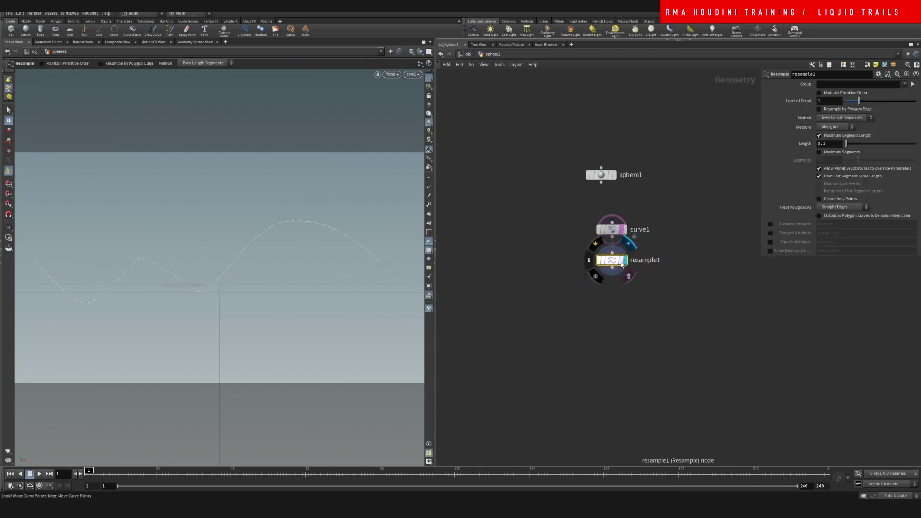
{"action": "left_click_drag", "start_coordinate": [846, 144], "coordinate": [865, 144]}
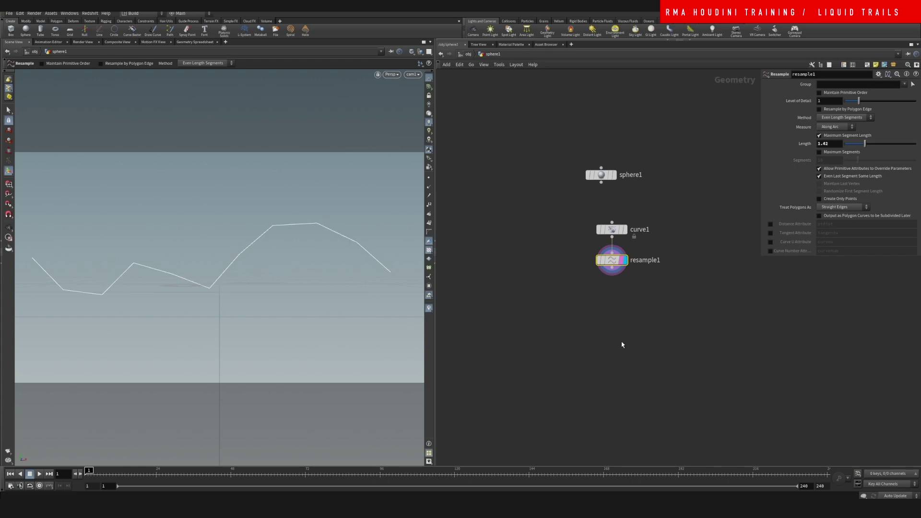
- Add a Convert node after resample1 and display it
{"action": "middle_click_drag", "start_coordinate": [622, 344], "coordinate": [634, 297]}
{"action": "key", "text": "Tab"}
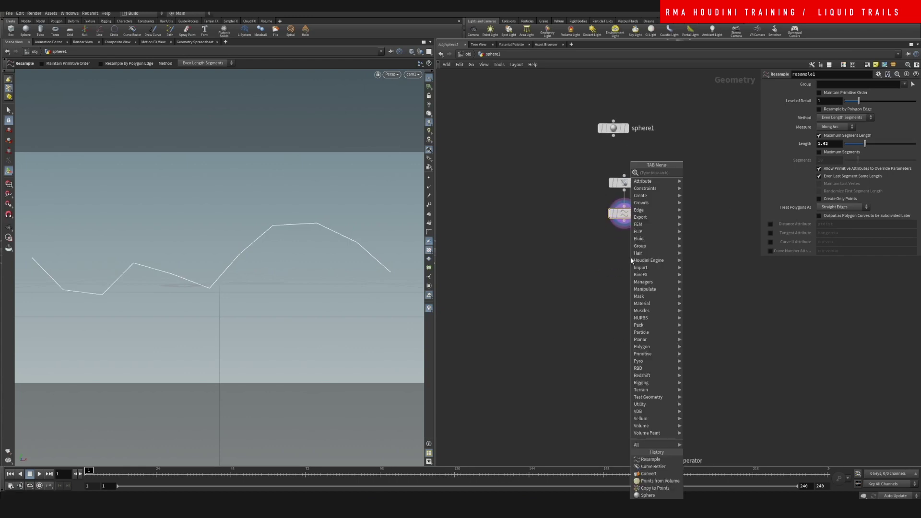
{"action": "type", "text": "conver"}
{"action": "key", "text": "Return"}
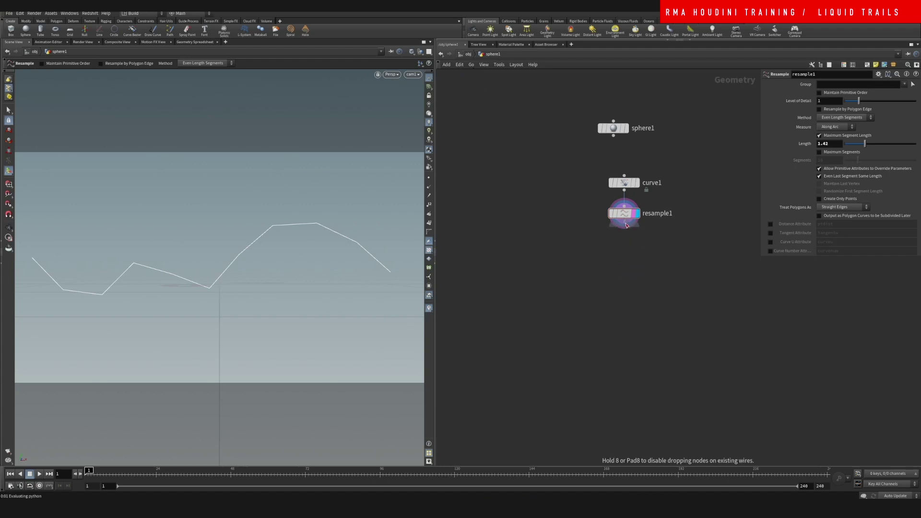
{"action": "left_click", "coordinate": [624, 243]}
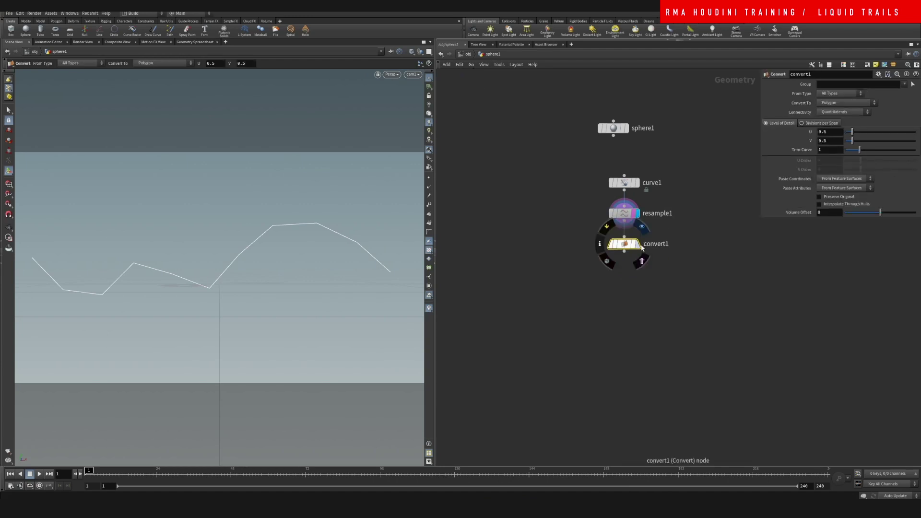
- Try Bezier Surface and Bezier Curve as convert1's output type, and set it to NURBS Curve
{"action": "left_click", "coordinate": [846, 103]}
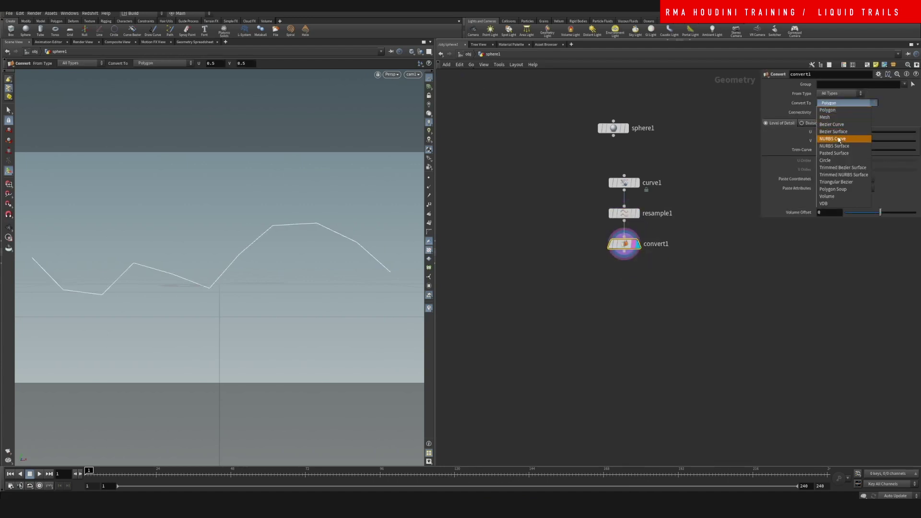
{"action": "left_click", "coordinate": [837, 138]}
{"action": "left_click", "coordinate": [844, 103]}
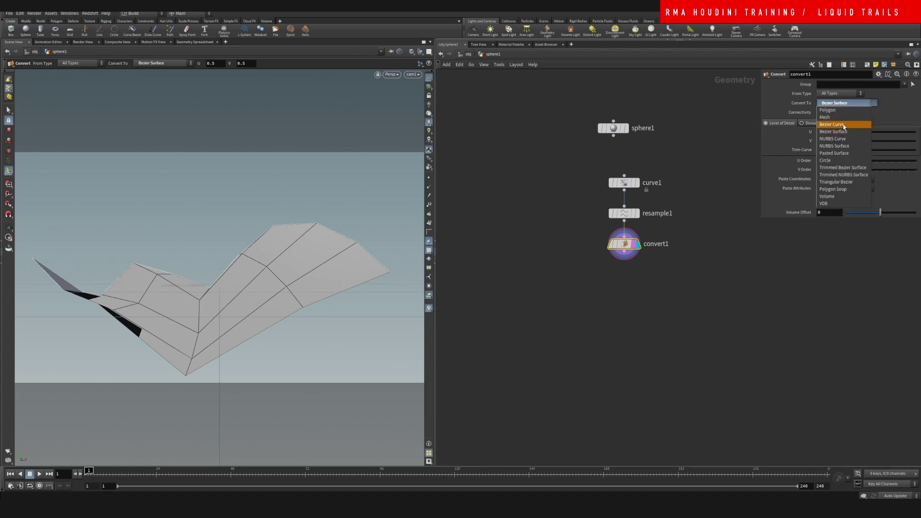
{"action": "left_click", "coordinate": [842, 126]}
{"action": "middle_click_drag", "start_coordinate": [604, 308], "coordinate": [643, 272]}
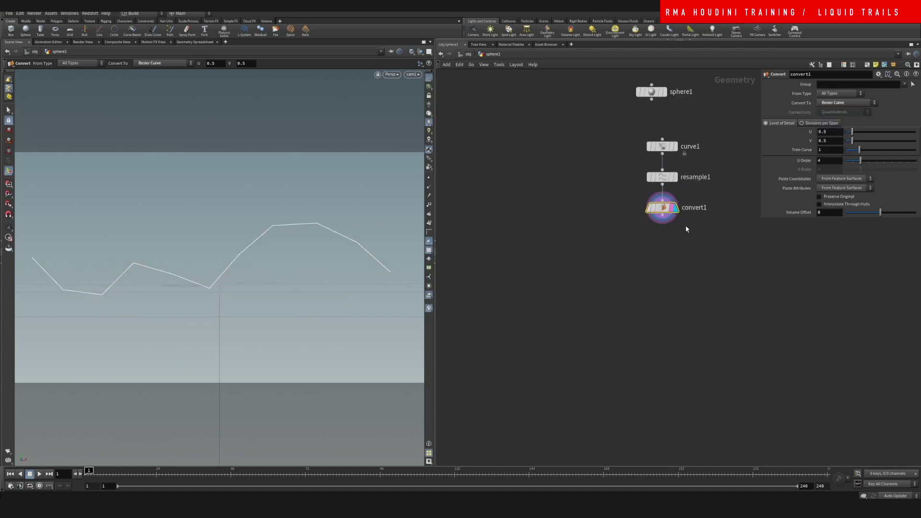
{"action": "left_click", "coordinate": [844, 102]}
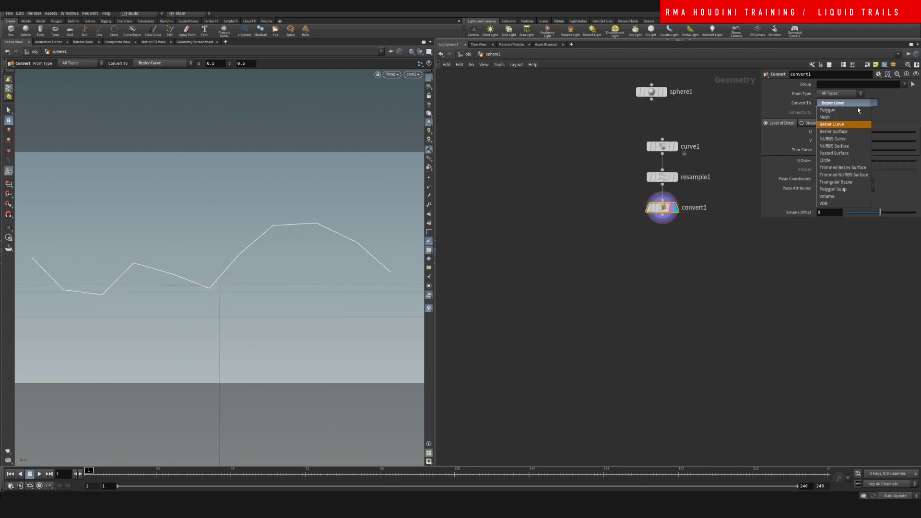
{"action": "left_click", "coordinate": [846, 140]}
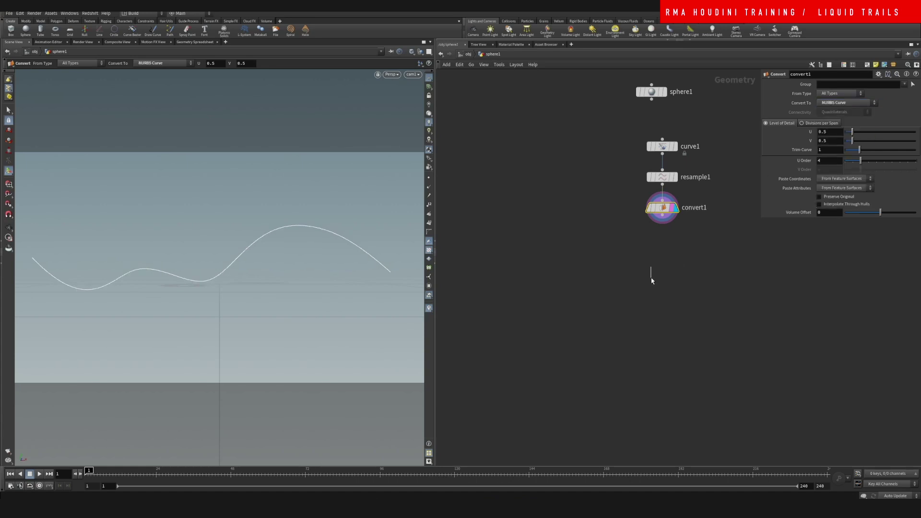
- Duplicate the Convert node below convert1 and set the copy to convert to Polygon
{"action": "left_click_drag", "start_coordinate": [662, 208], "coordinate": [666, 239], "text": "alt"}
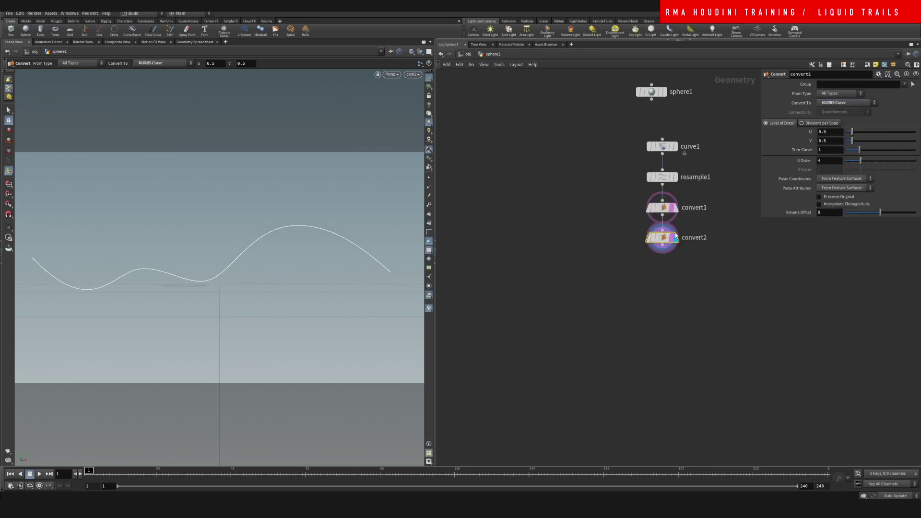
{"action": "left_click", "coordinate": [840, 105]}
{"action": "left_click", "coordinate": [839, 111]}
- Show the curve's points and point numbers in the viewport
{"action": "middle_click_drag", "start_coordinate": [660, 305], "coordinate": [651, 265]}
{"action": "left_click_drag", "start_coordinate": [614, 188], "coordinate": [640, 202]}
{"action": "left_click", "coordinate": [429, 178]}
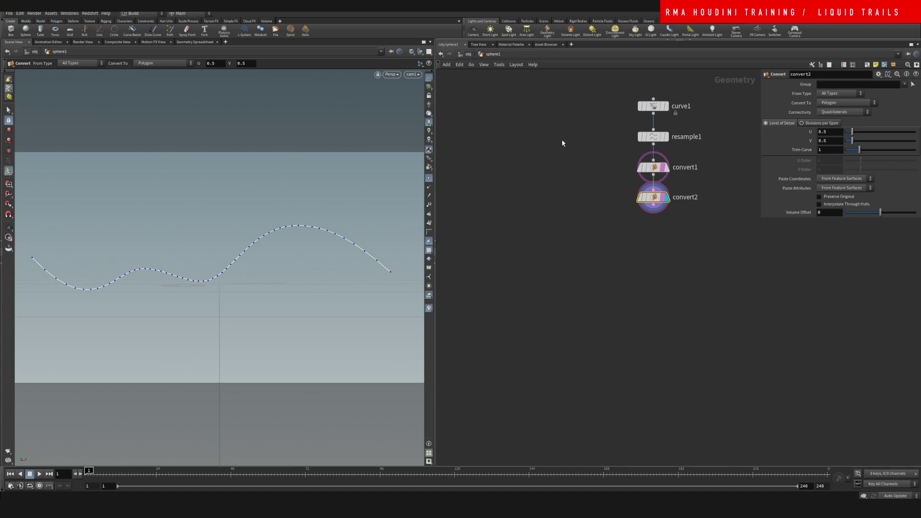
{"action": "left_click", "coordinate": [428, 205]}
{"action": "middle_click_drag", "start_coordinate": [650, 258], "coordinate": [658, 245]}
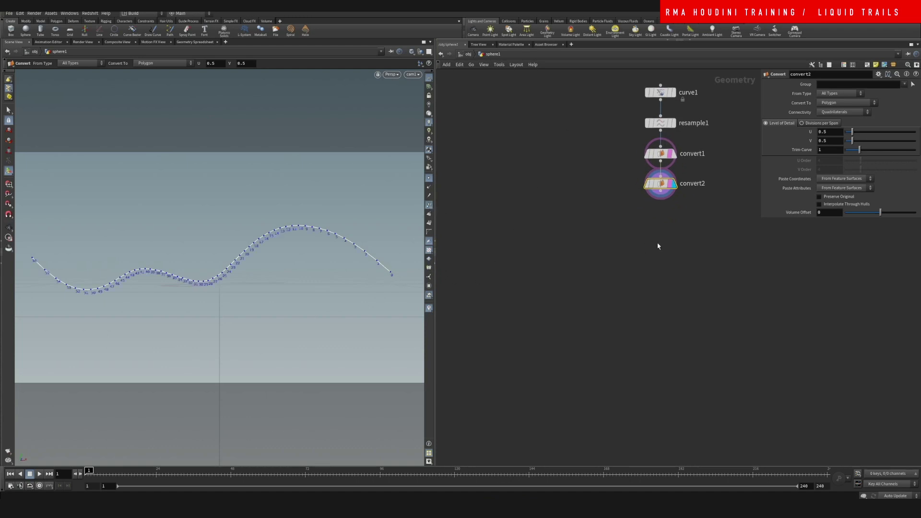
- Add a Delete node off to the side and connect convert2's output to it
{"action": "right_click", "coordinate": [656, 244]}
{"action": "mouse_move", "coordinate": [690, 189]}
{"action": "left_click", "coordinate": [717, 173]}
{"action": "left_click", "coordinate": [572, 270]}
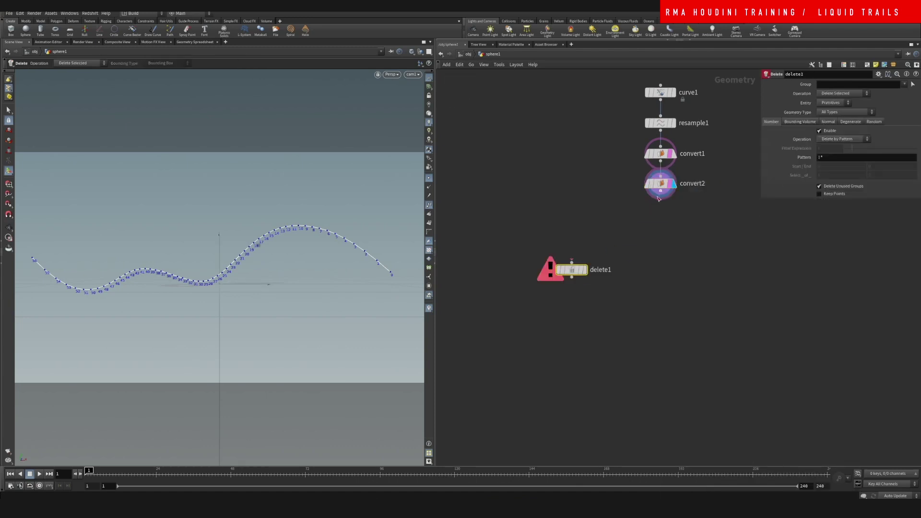
{"action": "left_click_drag", "start_coordinate": [661, 192], "coordinate": [571, 262]}
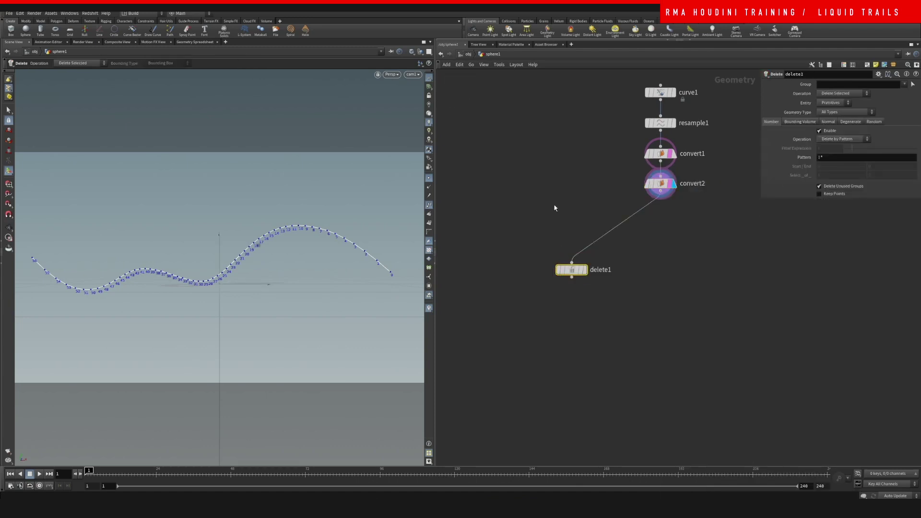
- Set delete1 to group 0 with the Points entity and the Delete Non-Selected operation, and display it
{"action": "left_click", "coordinate": [838, 84]}
{"action": "type", "text": "0"}
{"action": "key", "text": "Return"}
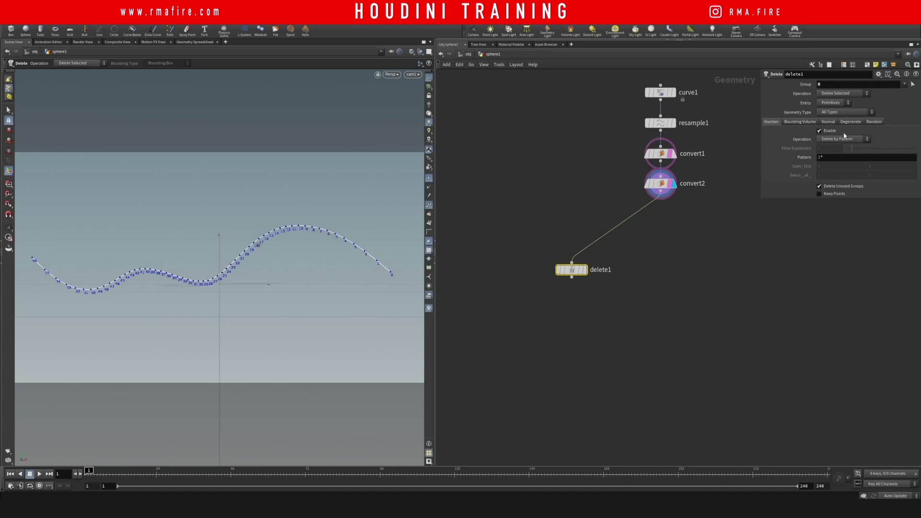
{"action": "left_click", "coordinate": [835, 104]}
{"action": "left_click", "coordinate": [832, 117]}
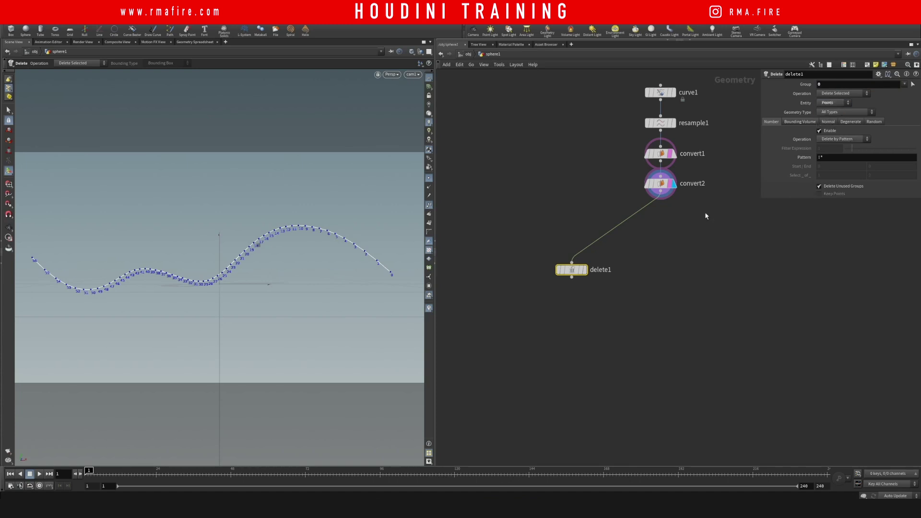
{"action": "left_click", "coordinate": [838, 94]}
{"action": "left_click", "coordinate": [836, 109]}
{"action": "mouse_move", "coordinate": [580, 269]}
{"action": "left_click", "coordinate": [585, 252]}
{"action": "left_click_drag", "start_coordinate": [579, 270], "coordinate": [565, 249]}
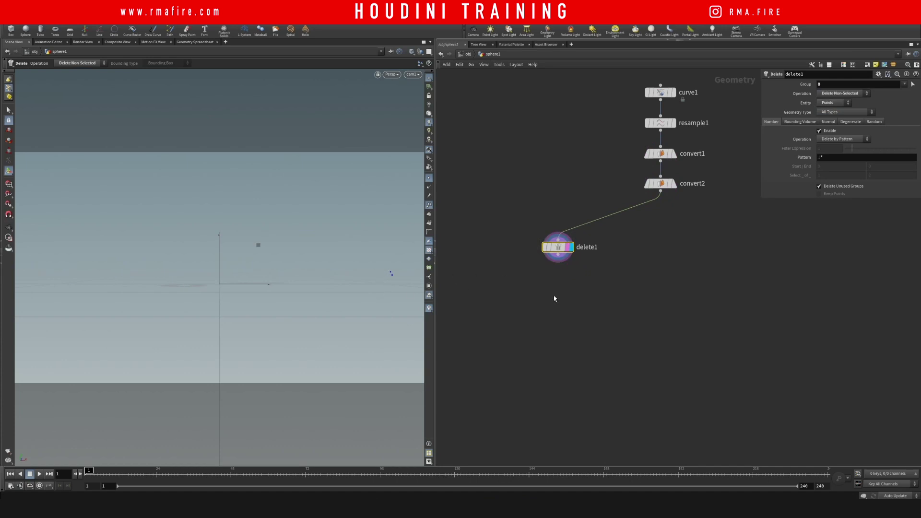
- Add a Sphere node beside delete1
{"action": "middle_click_drag", "start_coordinate": [554, 298], "coordinate": [609, 286]}
{"action": "key", "text": "Tab"}
{"action": "type", "text": "sph"}
{"action": "key", "text": "Return"}
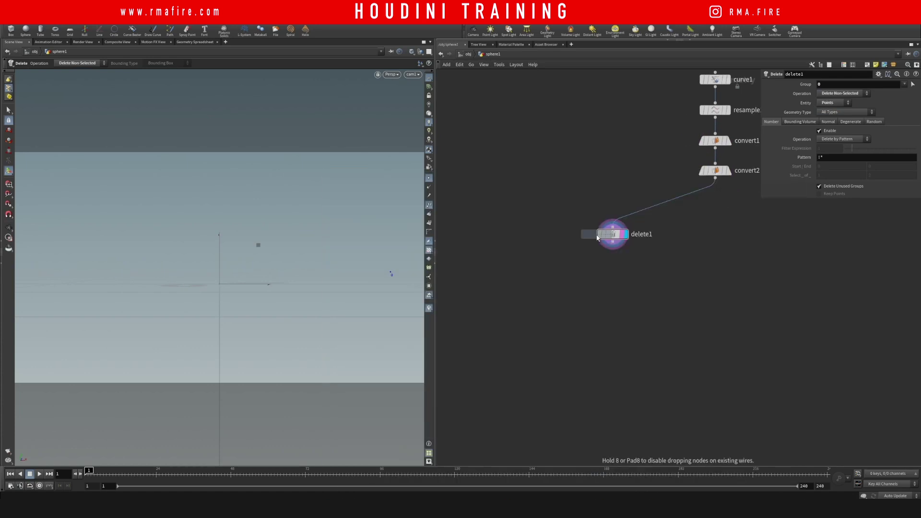
{"action": "key", "text": "Tab"}
{"action": "type", "text": "sph"}
{"action": "key", "text": "Return"}
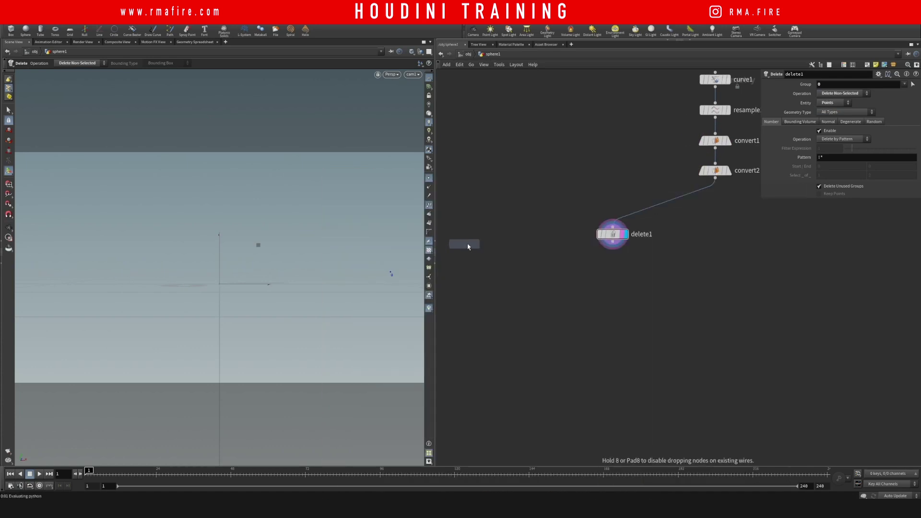
{"action": "left_click", "coordinate": [515, 247]}
- Add a Copy to Points node that copies sphere2 onto the point from delete1
{"action": "key", "text": "Tab"}
{"action": "type", "text": "copy"}
{"action": "key", "text": "Return"}
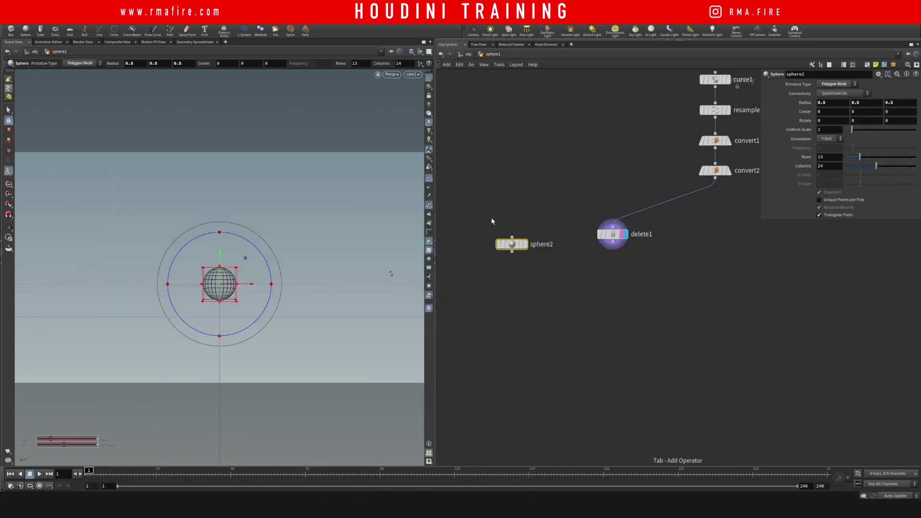
{"action": "key", "text": "Tab"}
{"action": "type", "text": "cpoy"}
{"action": "key", "text": "Escape"}
{"action": "key", "text": "Tab"}
{"action": "type", "text": "cop"}
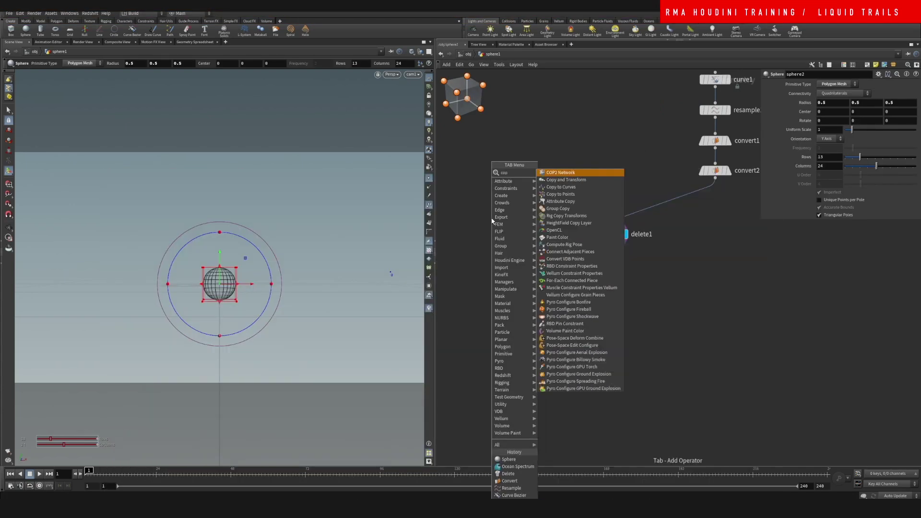
{"action": "type", "text": "ytop"}
{"action": "key", "text": "Return"}
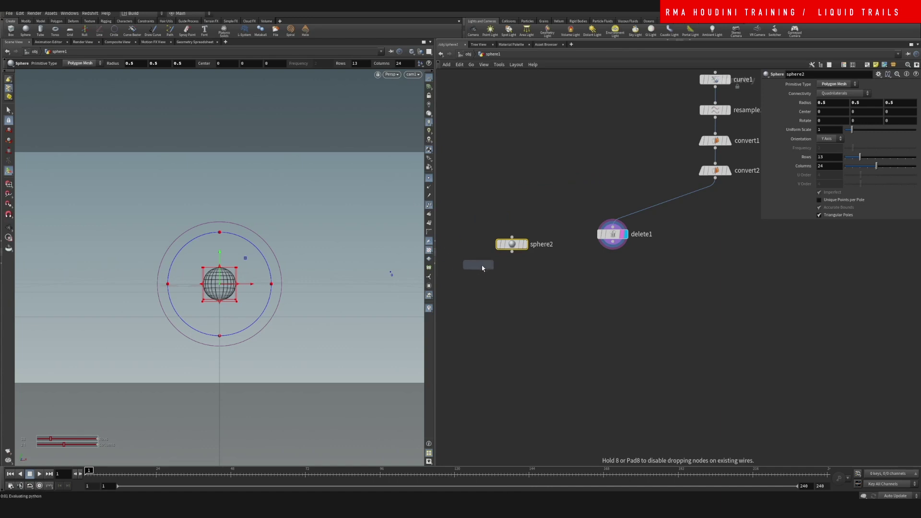
{"action": "left_click", "coordinate": [595, 301]}
{"action": "left_click_drag", "start_coordinate": [512, 252], "coordinate": [612, 242]}
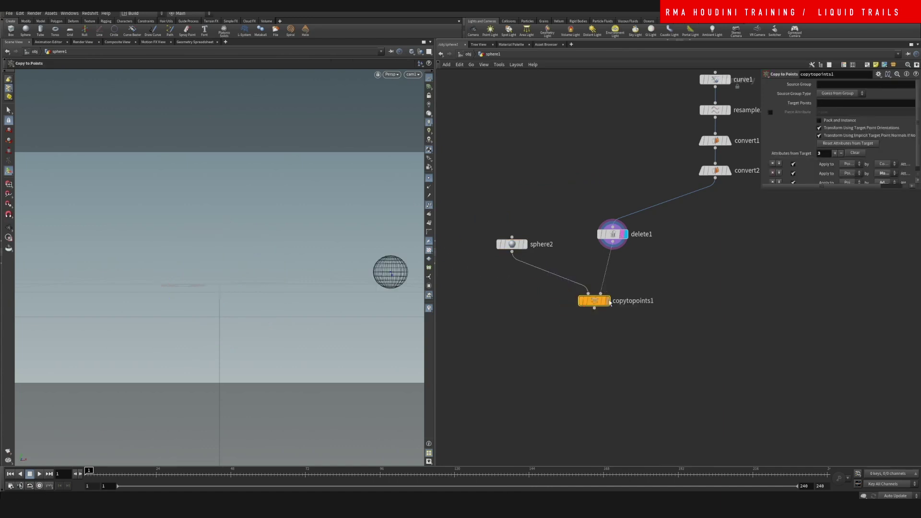
- Display copytopoints1, move it down slightly, and hide the points in the viewport
{"action": "left_click", "coordinate": [608, 301]}
{"action": "left_click_drag", "start_coordinate": [599, 303], "coordinate": [605, 327]}
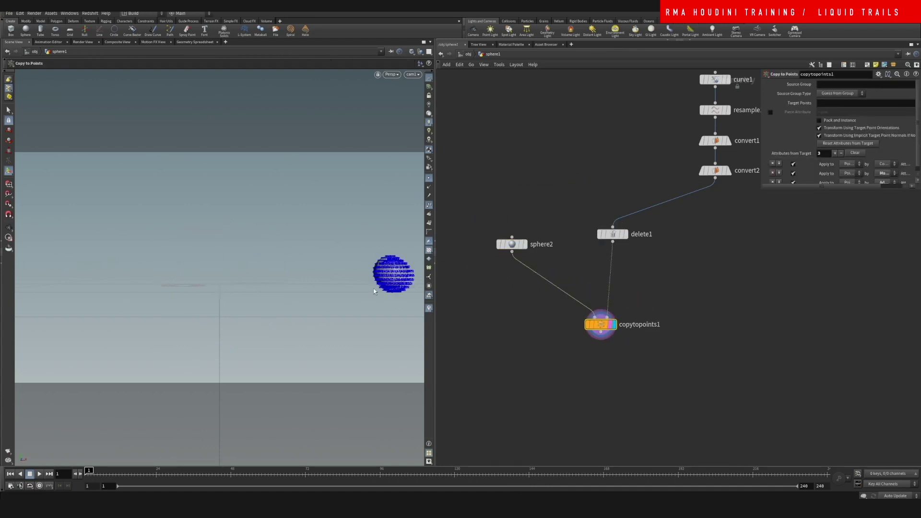
{"action": "left_click", "coordinate": [429, 178]}
- Add a Points from Volume node after copytopoints1
{"action": "middle_click_drag", "start_coordinate": [677, 304], "coordinate": [641, 239]}
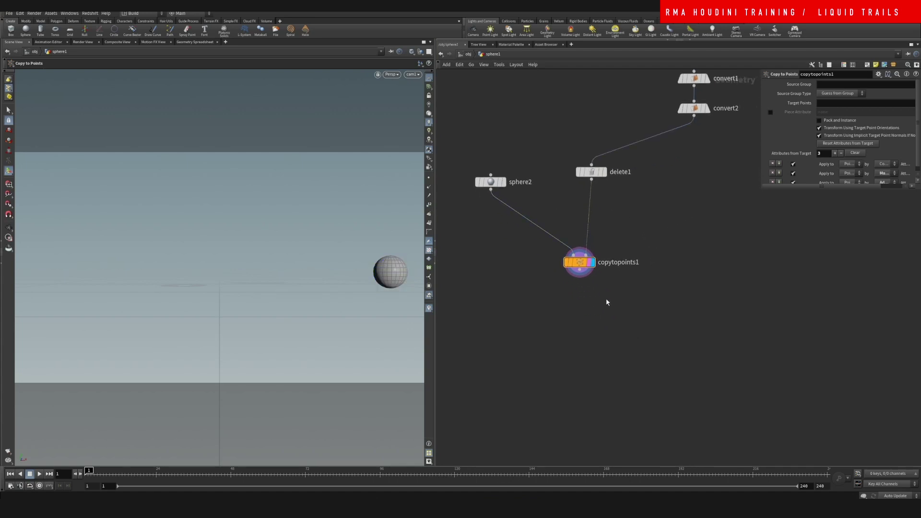
{"action": "key", "text": "Tab"}
{"action": "type", "text": "points"}
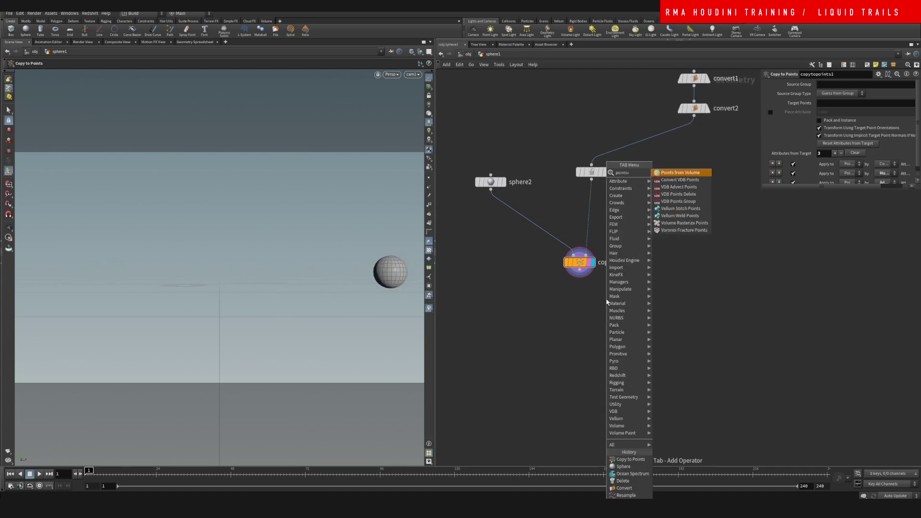
{"action": "key", "text": "Escape"}
{"action": "key", "text": "Tab"}
{"action": "type", "text": "poit"}
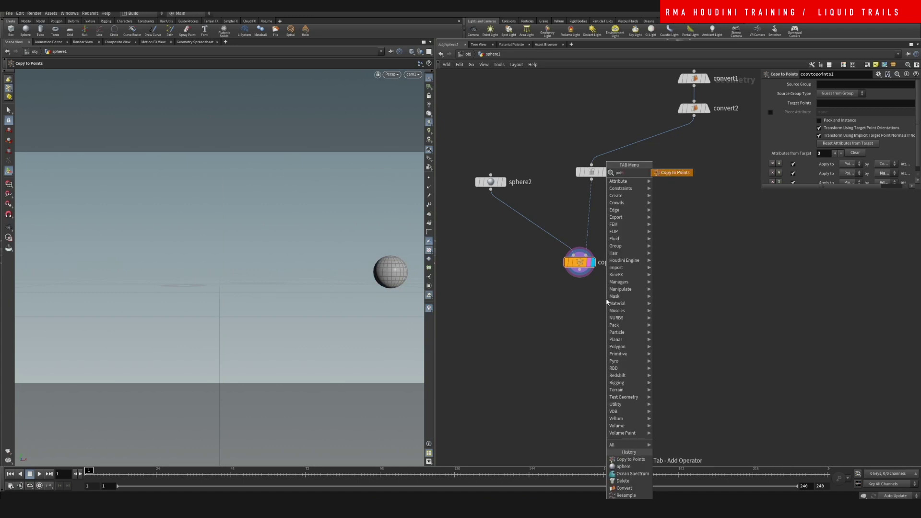
{"action": "key", "text": "Escape"}
{"action": "key", "text": "Tab"}
{"action": "type", "text": "points"}
{"action": "key", "text": "Return"}
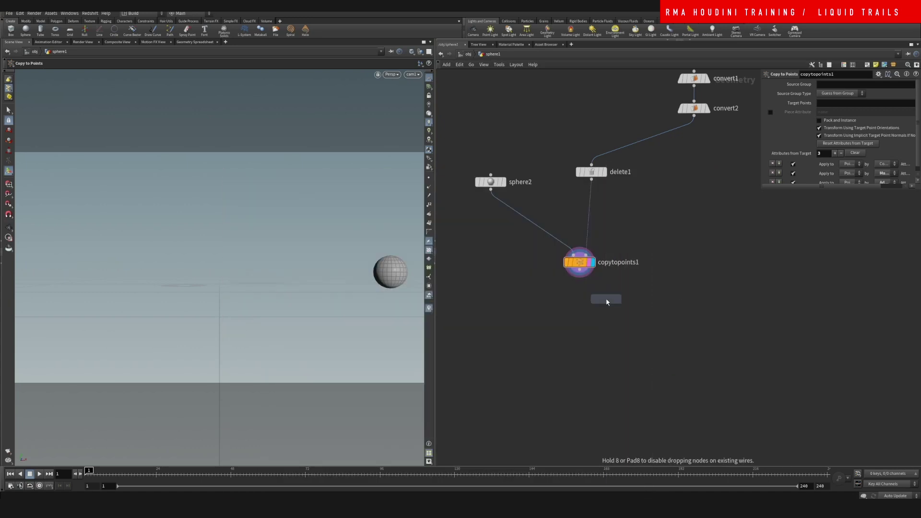
{"action": "left_click", "coordinate": [581, 294]}
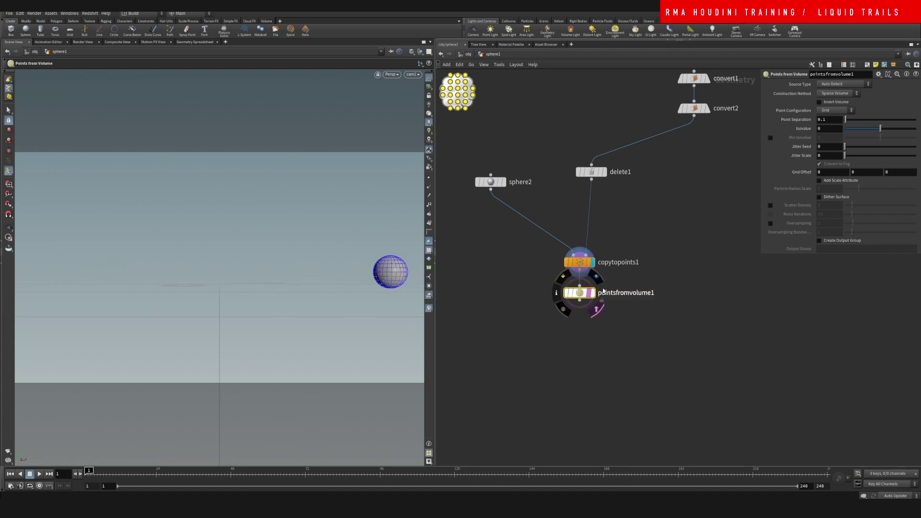
- Display pointsfromvolume1 and set its point separation to .056, jitter seed to 1.12 and jitter scale to 4.82
{"action": "left_click", "coordinate": [594, 292]}
{"action": "left_click", "coordinate": [835, 120]}
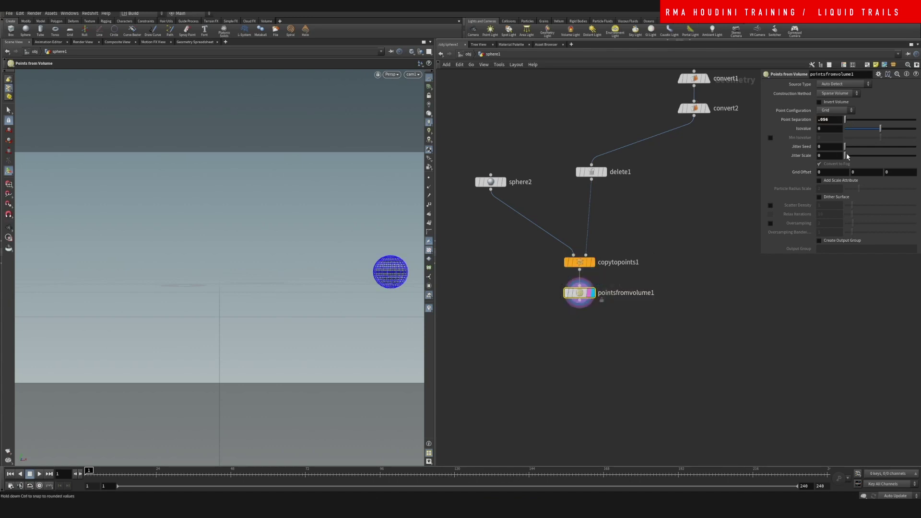
{"action": "left_click_drag", "start_coordinate": [860, 158], "coordinate": [877, 158]}
- Add a Null node after pointsfromvolume1 and name it OUT_source
{"action": "middle_click_drag", "start_coordinate": [623, 352], "coordinate": [631, 290]}
{"action": "key", "text": "Tab"}
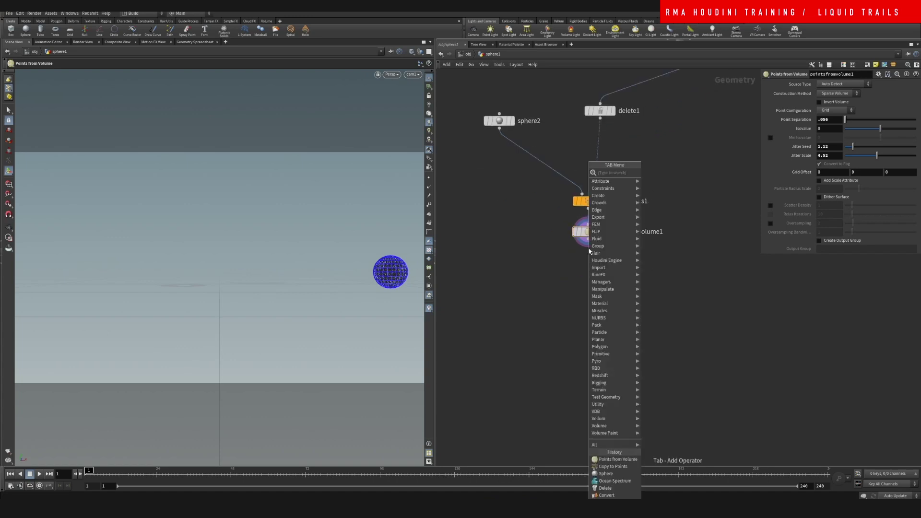
{"action": "type", "text": "nul"}
{"action": "key", "text": "Return"}
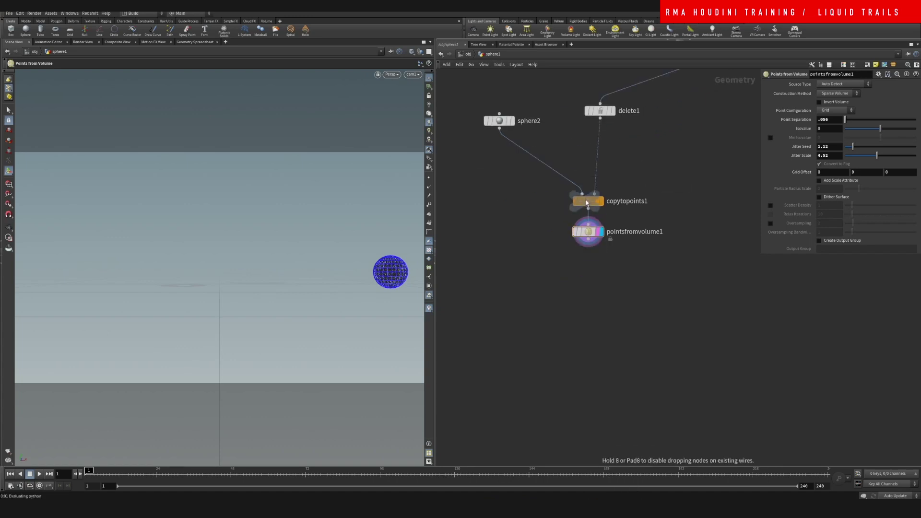
{"action": "left_click", "coordinate": [590, 265]}
{"action": "double_click", "coordinate": [609, 266]}
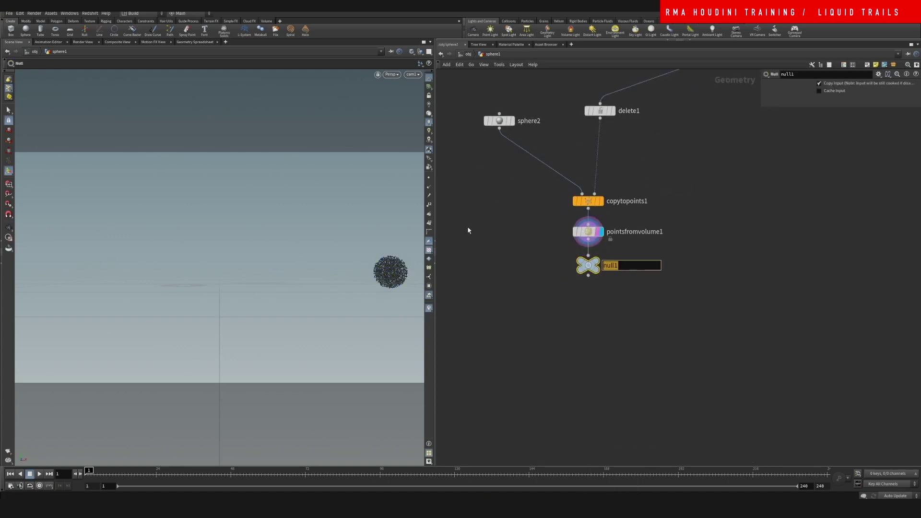
{"action": "type", "text": "OUT_source"}
{"action": "key", "text": "Return"}
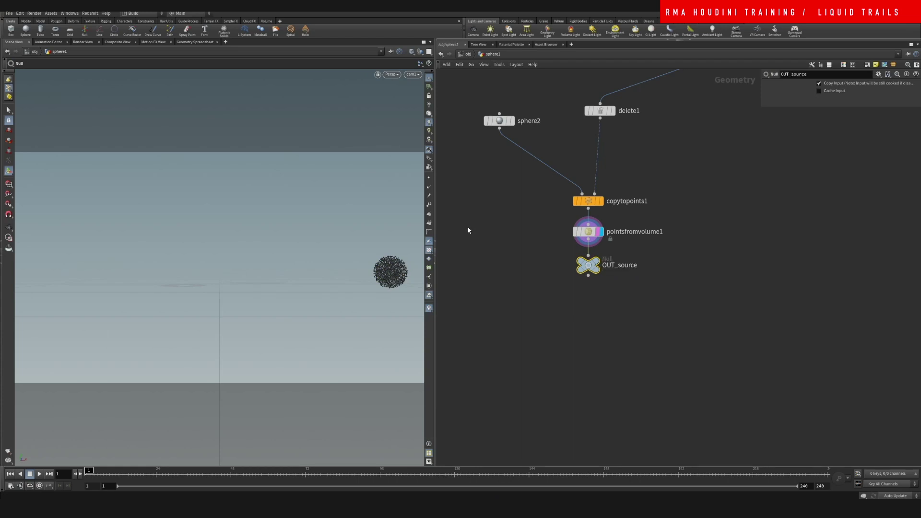
- Duplicate the OUT_source null and connect the copy to convert2's output
{"action": "middle_click_drag", "start_coordinate": [692, 244], "coordinate": [627, 300]}
{"action": "left_click_drag", "start_coordinate": [525, 323], "coordinate": [670, 298], "text": "alt"}
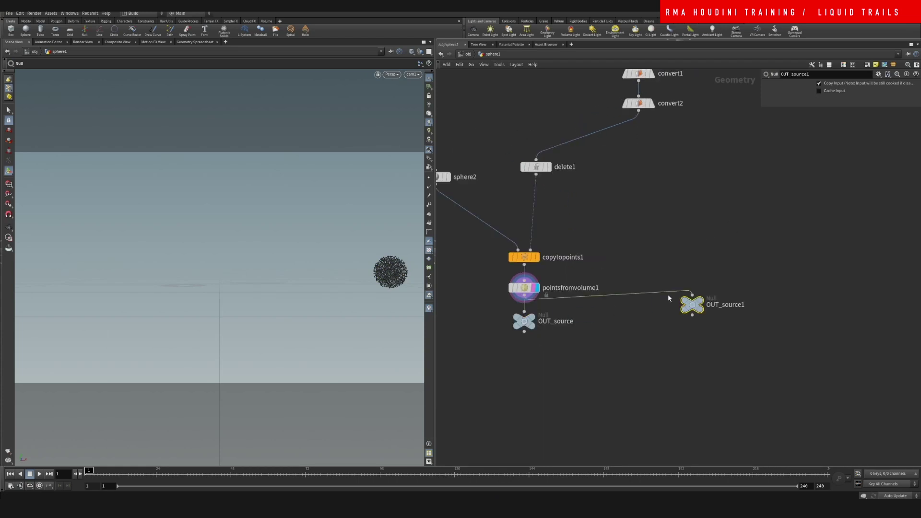
{"action": "left_click_drag", "start_coordinate": [662, 187], "coordinate": [760, 307]}
- Display the null connected to convert2 and rename it OUT_curve
{"action": "left_click", "coordinate": [710, 289]}
{"action": "left_click", "coordinate": [688, 312]}
{"action": "type", "text": "c"}
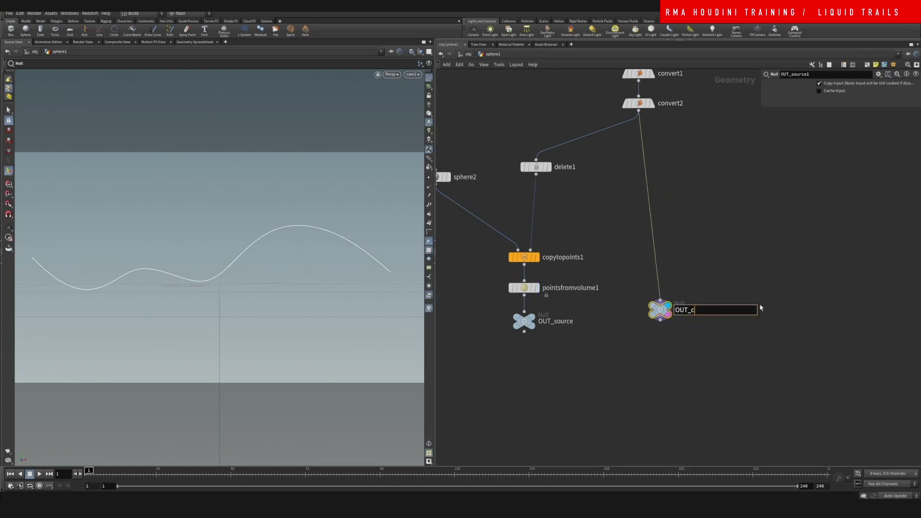
{"action": "type", "text": "urve"}
{"action": "key", "text": "Return"}
- Color the OUT_source and OUT_curve nulls red and reposition OUT_curve level with OUT_source
{"action": "left_click_drag", "start_coordinate": [497, 309], "coordinate": [722, 387]}
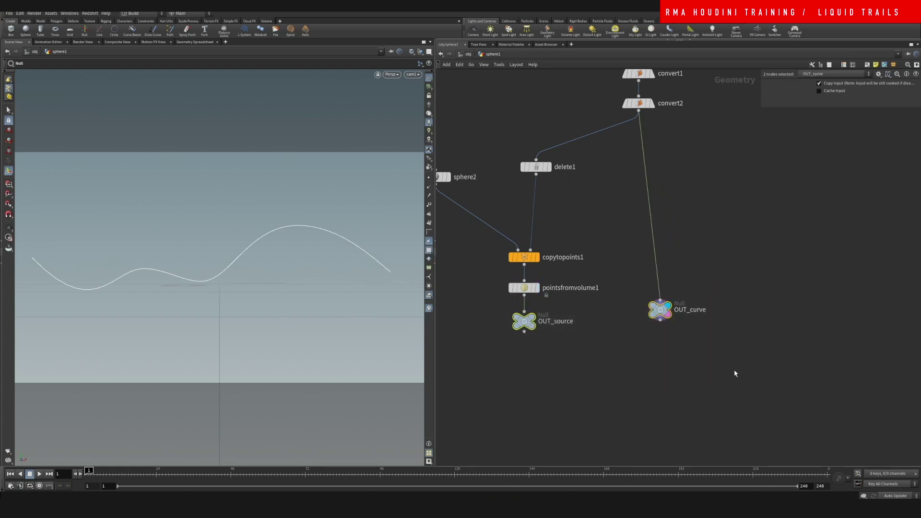
{"action": "key", "text": "c"}
{"action": "middle_click_drag", "start_coordinate": [586, 405], "coordinate": [622, 319]}
{"action": "left_click", "coordinate": [871, 417]}
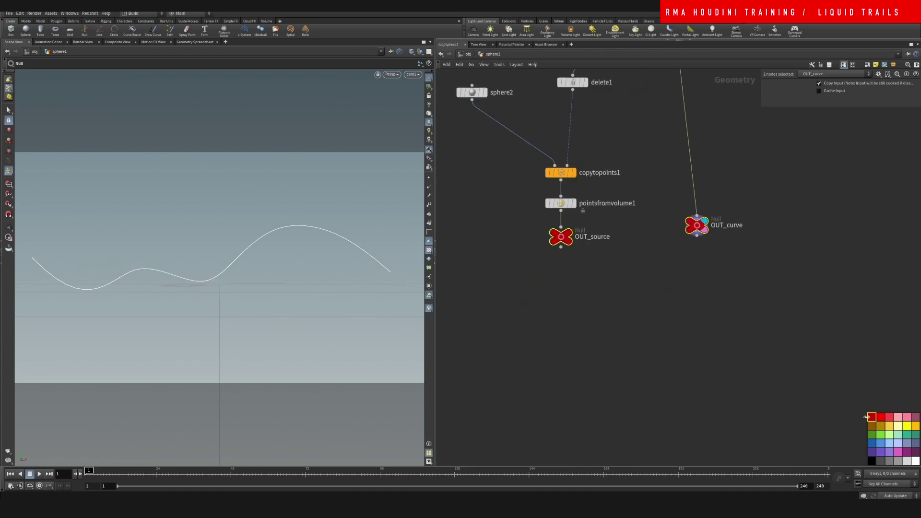
{"action": "left_click_drag", "start_coordinate": [695, 224], "coordinate": [677, 236]}
- Add a DOP Network below OUT_source and go inside it
{"action": "middle_click_drag", "start_coordinate": [587, 330], "coordinate": [630, 289]}
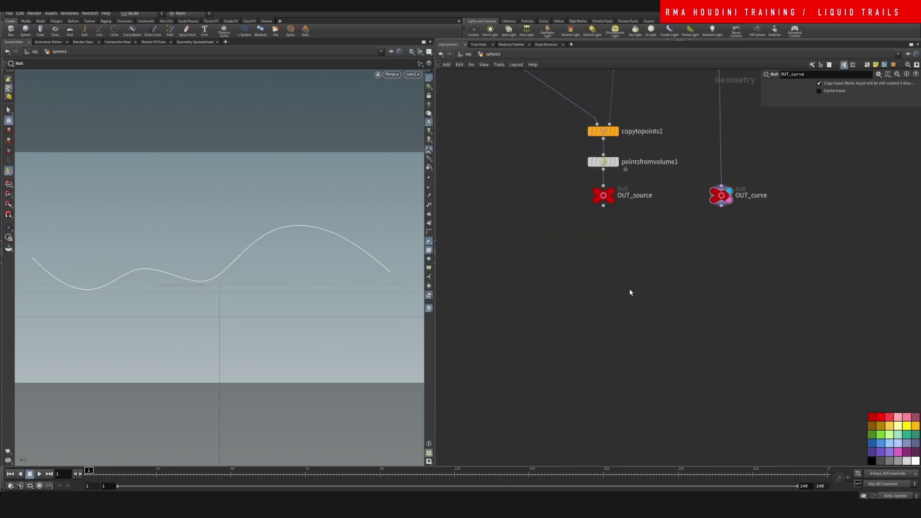
{"action": "key", "text": "Tab"}
{"action": "type", "text": "dopn"}
{"action": "key", "text": "Return"}
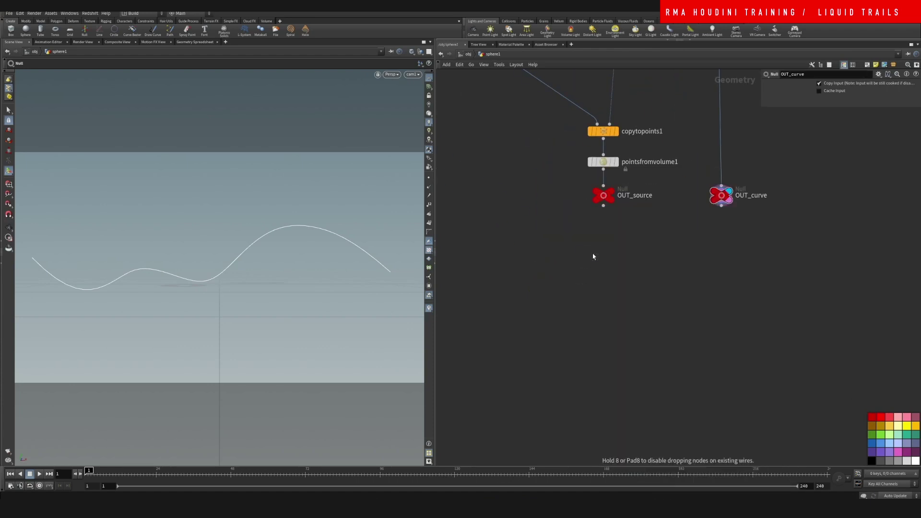
{"action": "left_click", "coordinate": [593, 254]}
{"action": "double_click", "coordinate": [593, 256]}
{"action": "key", "text": "Tab"}
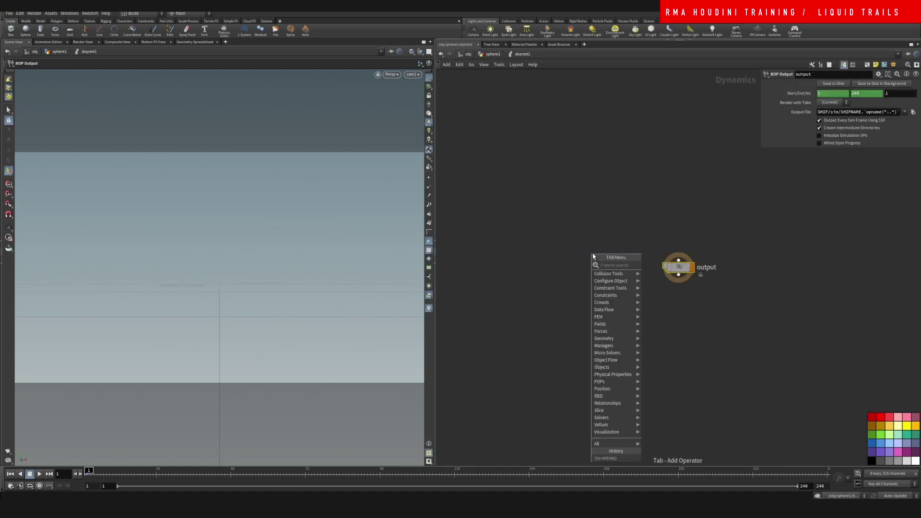
{"action": "type", "text": "li"}
{"action": "key", "text": "Escape"}
{"action": "key", "text": "Tab"}
{"action": "type", "text": "flip"}
{"action": "key", "text": "Escape"}
- Add a FLIP Object node above the output node and move output further down
{"action": "key", "text": "Tab"}
{"action": "type", "text": "flipo"}
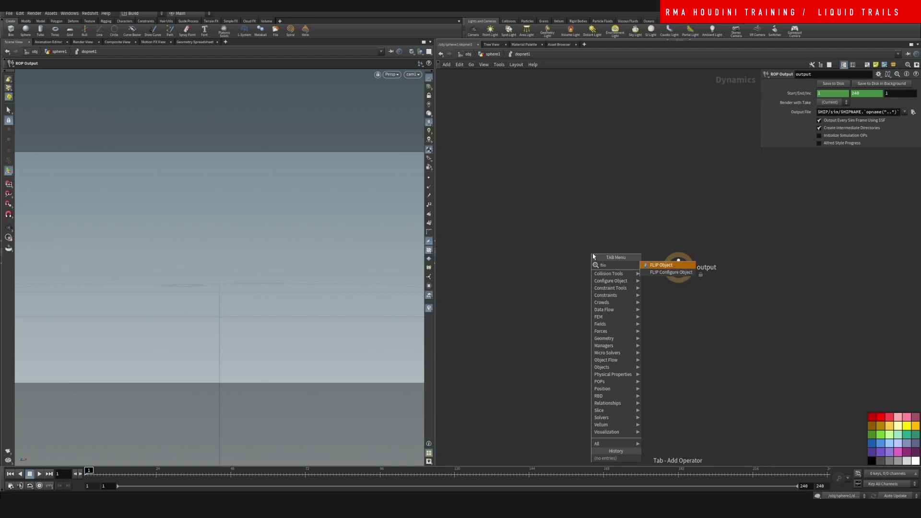
{"action": "key", "text": "Return"}
{"action": "left_click", "coordinate": [578, 146]}
{"action": "middle_click_drag", "start_coordinate": [633, 162], "coordinate": [608, 179]}
{"action": "left_click_drag", "start_coordinate": [653, 286], "coordinate": [633, 323]}
- Add a FLIP Solver node between flipobject1 and output
{"action": "key", "text": "Tab"}
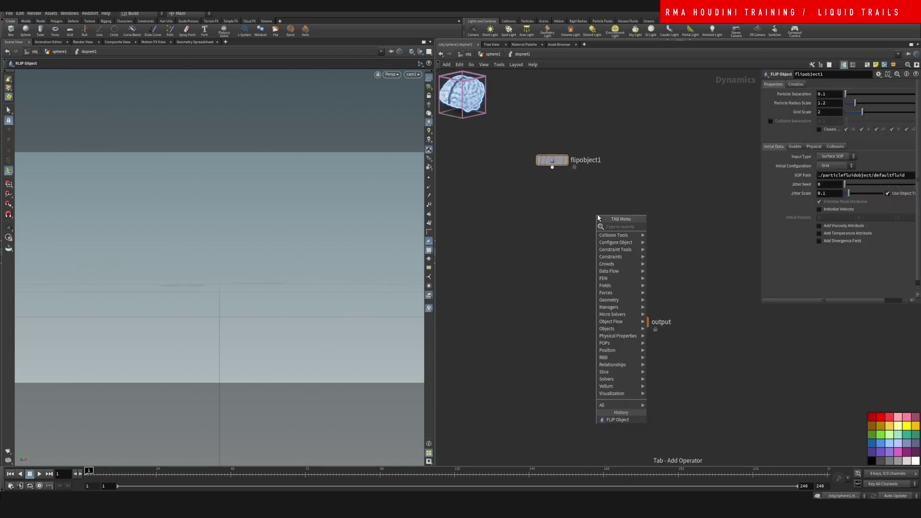
{"action": "type", "text": "flips"}
{"action": "key", "text": "Return"}
{"action": "left_click", "coordinate": [598, 216]}
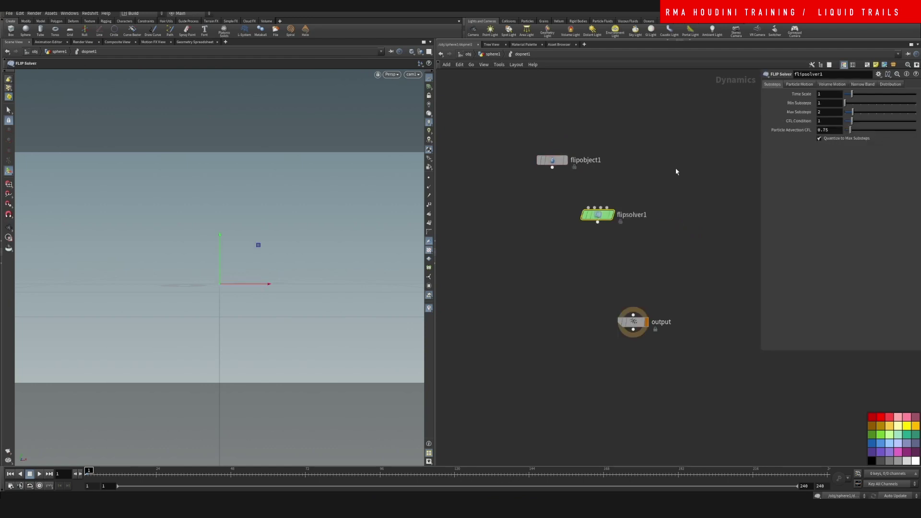
- Connect flipobject1 to the first input of flipsolver1, and flipsolver1 to the output node
{"action": "left_click", "coordinate": [552, 167]}
{"action": "left_click", "coordinate": [596, 214]}
{"action": "left_click_drag", "start_coordinate": [597, 216], "coordinate": [623, 220]}
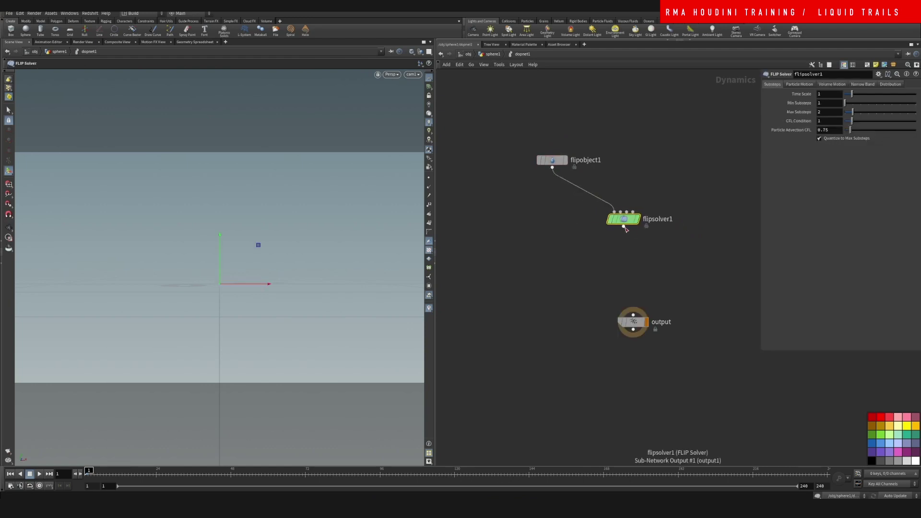
{"action": "left_click", "coordinate": [624, 226]}
{"action": "left_click", "coordinate": [634, 320]}
{"action": "left_click_drag", "start_coordinate": [634, 320], "coordinate": [625, 309]}
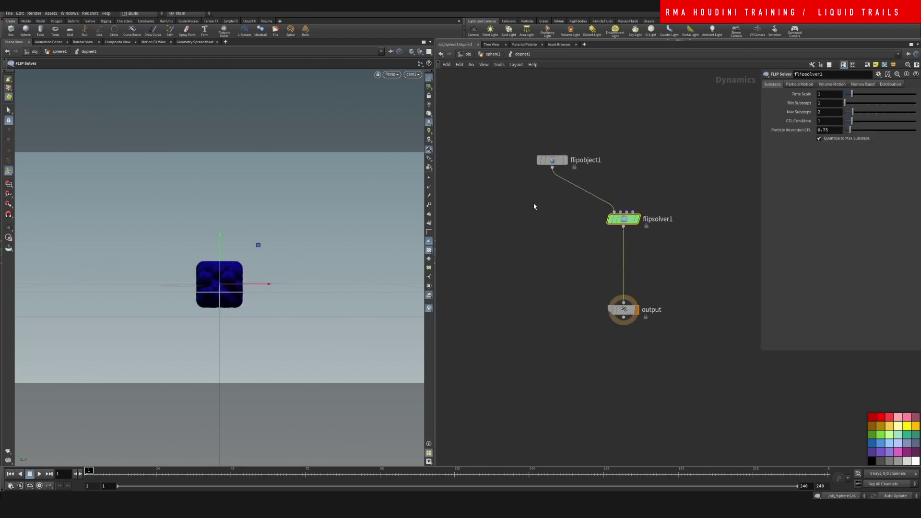
- Set flipobject1's SOP path to OUT_source and switch its input type away from Surface SOP
{"action": "left_click_drag", "start_coordinate": [550, 143], "coordinate": [575, 172]}
{"action": "middle_click_drag", "start_coordinate": [672, 169], "coordinate": [652, 163]}
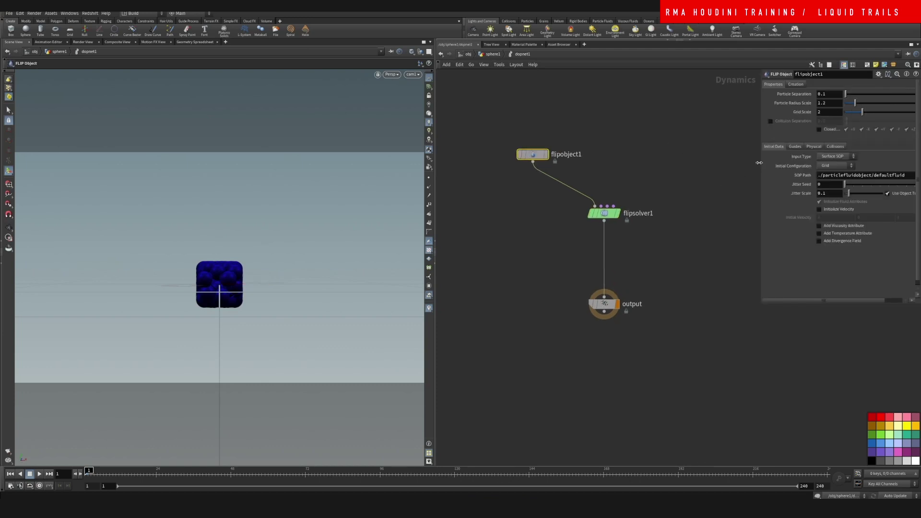
{"action": "left_click_drag", "start_coordinate": [759, 163], "coordinate": [671, 147]}
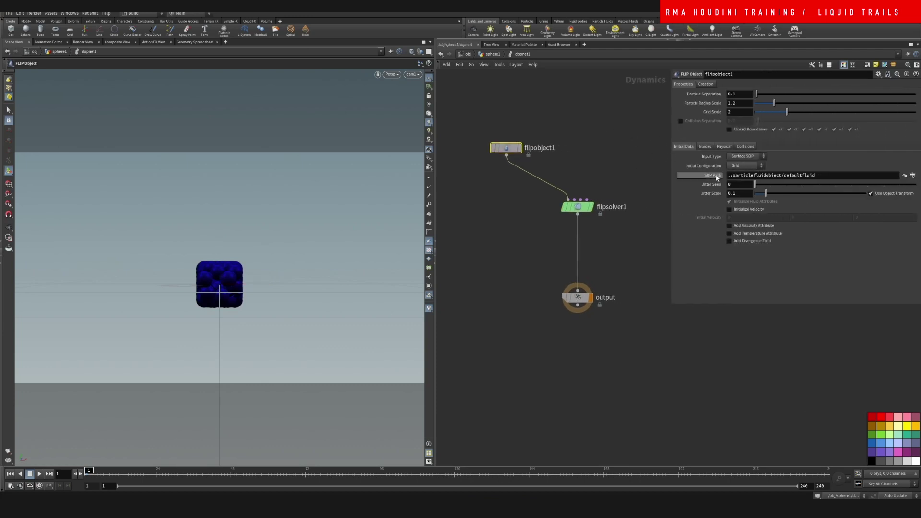
{"action": "left_click", "coordinate": [912, 175]}
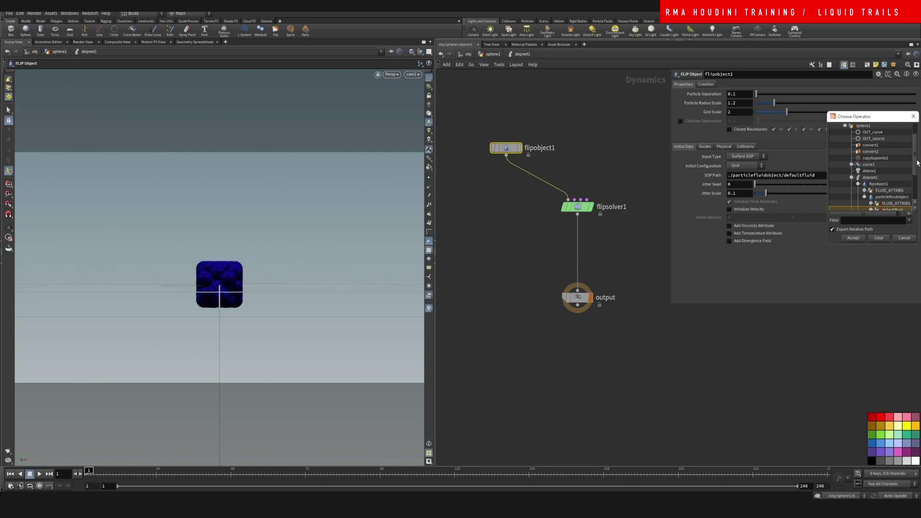
{"action": "left_click_drag", "start_coordinate": [917, 159], "coordinate": [917, 149]}
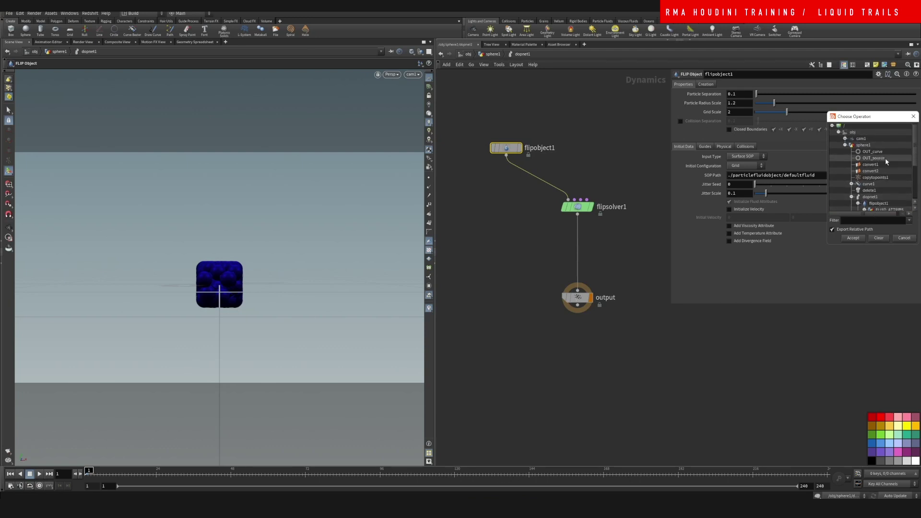
{"action": "left_click", "coordinate": [886, 158]}
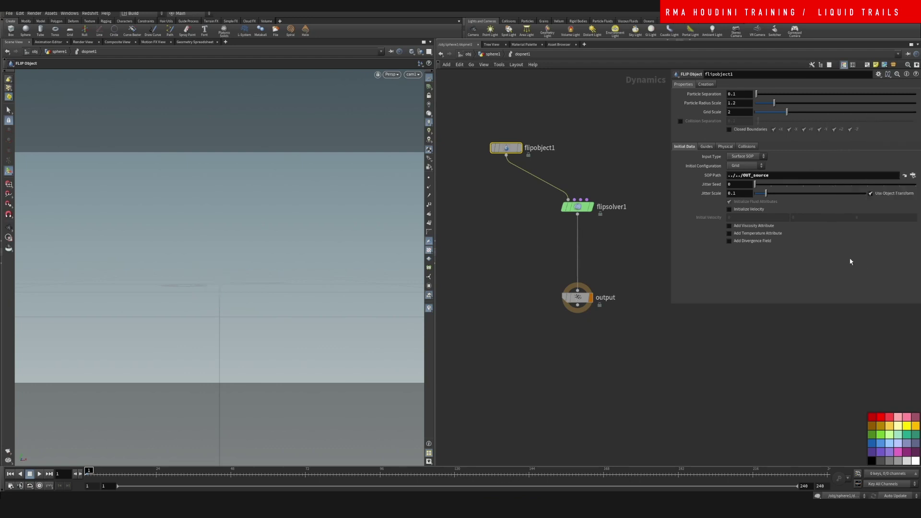
{"action": "left_click", "coordinate": [747, 158]}
{"action": "left_click", "coordinate": [750, 171]}
- Set flipobject1's particle guide visualization to Particles
{"action": "left_click", "coordinate": [706, 146]}
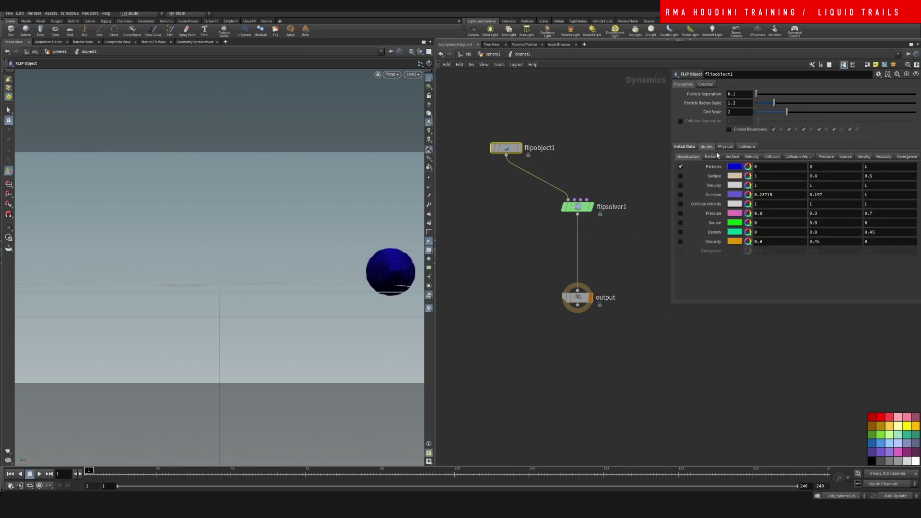
{"action": "left_click", "coordinate": [718, 159]}
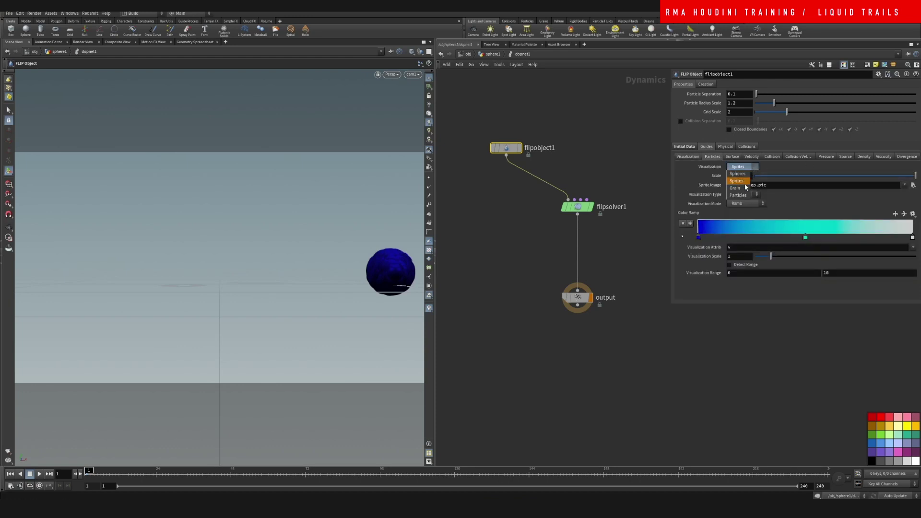
{"action": "left_click", "coordinate": [743, 196]}
{"action": "middle_click_drag", "start_coordinate": [621, 159], "coordinate": [581, 158]}
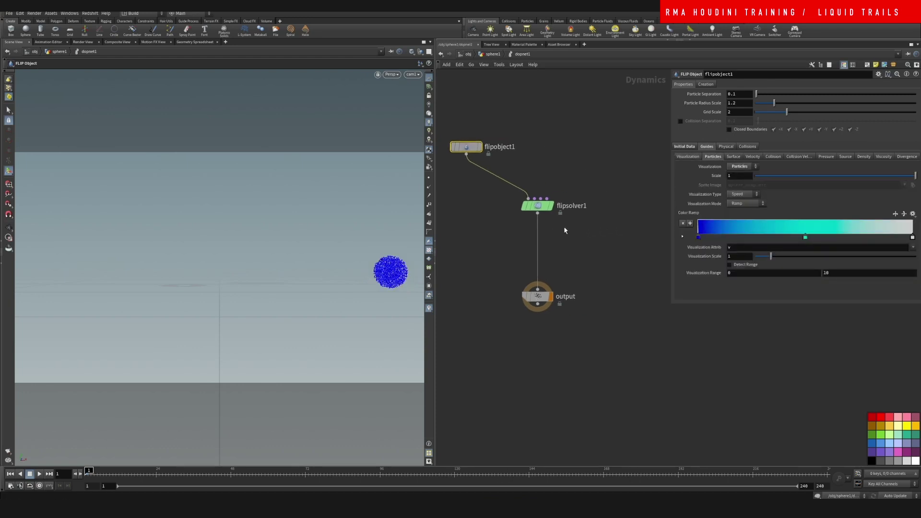
- Play the simulation to check the source particles and return to frame 1
{"action": "left_click_drag", "start_coordinate": [537, 207], "coordinate": [537, 217]}
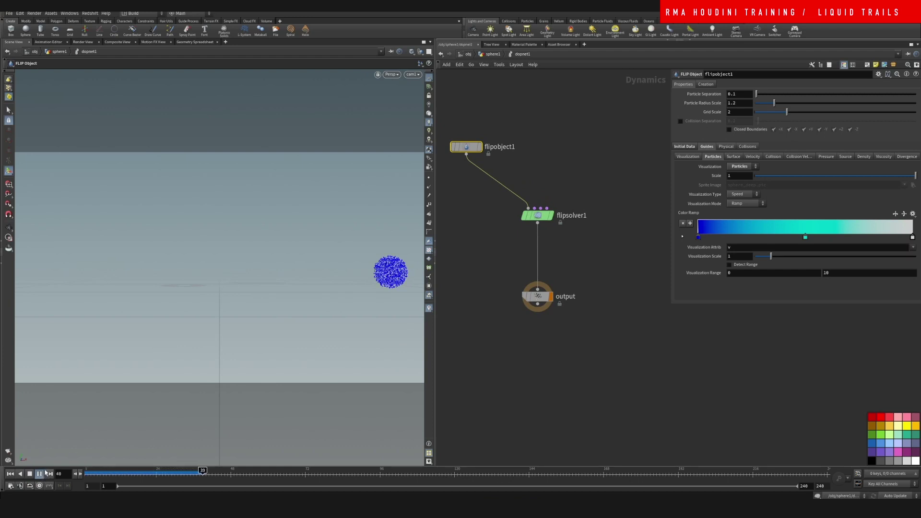
{"action": "left_click", "coordinate": [31, 475]}
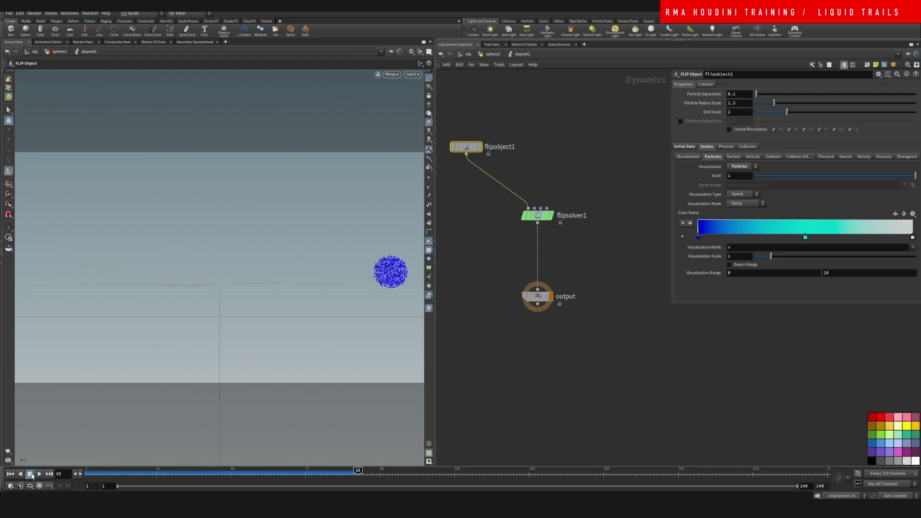
{"action": "left_click", "coordinate": [14, 475]}
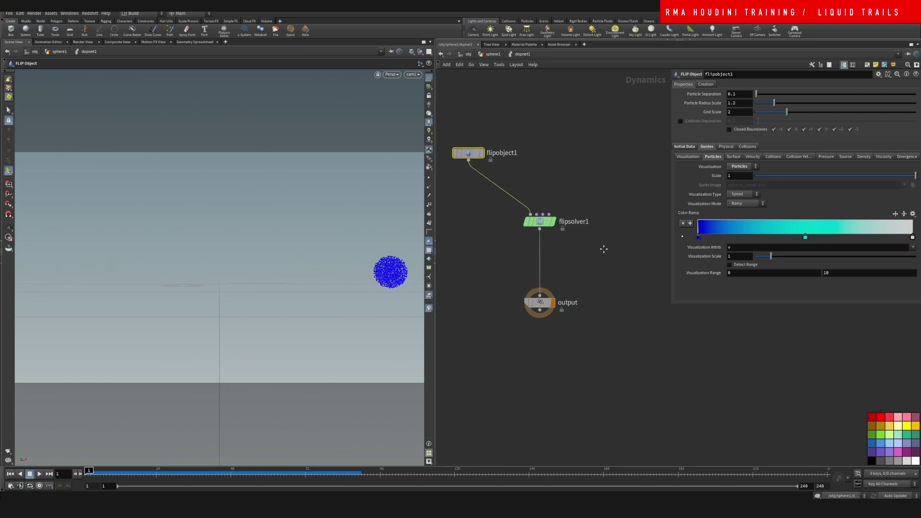
{"action": "middle_click_drag", "start_coordinate": [606, 240], "coordinate": [603, 257]}
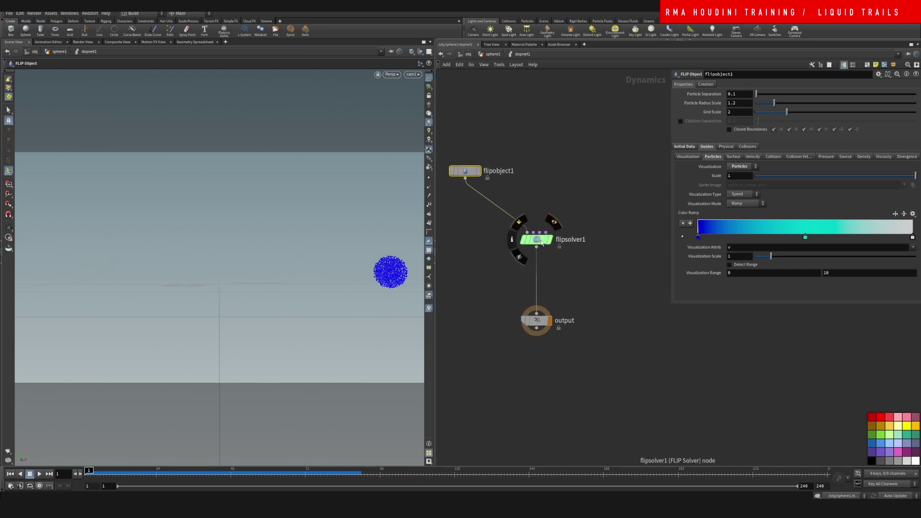
- Add a POP Curve Force node and connect it to the last input of flipsolver1
{"action": "left_click_drag", "start_coordinate": [536, 240], "coordinate": [535, 214]}
{"action": "key", "text": "Tab"}
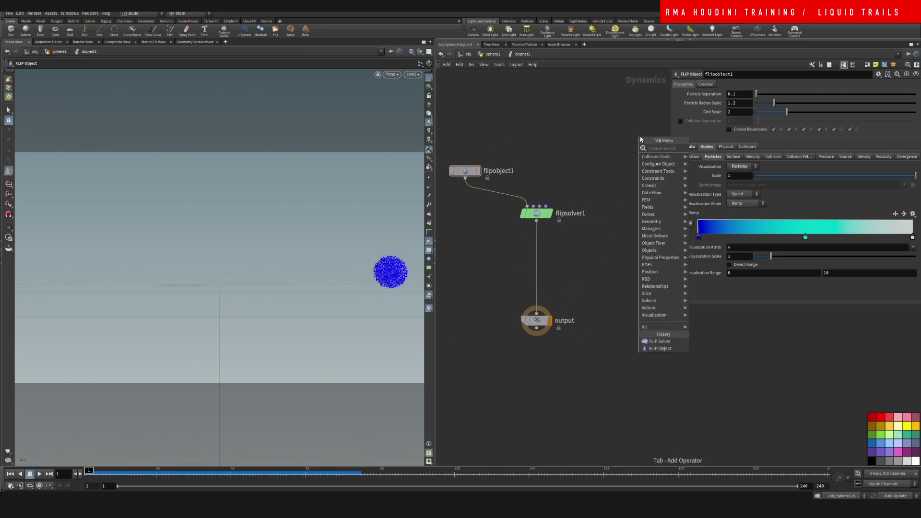
{"action": "type", "text": "pop ax"}
{"action": "key", "text": "Return"}
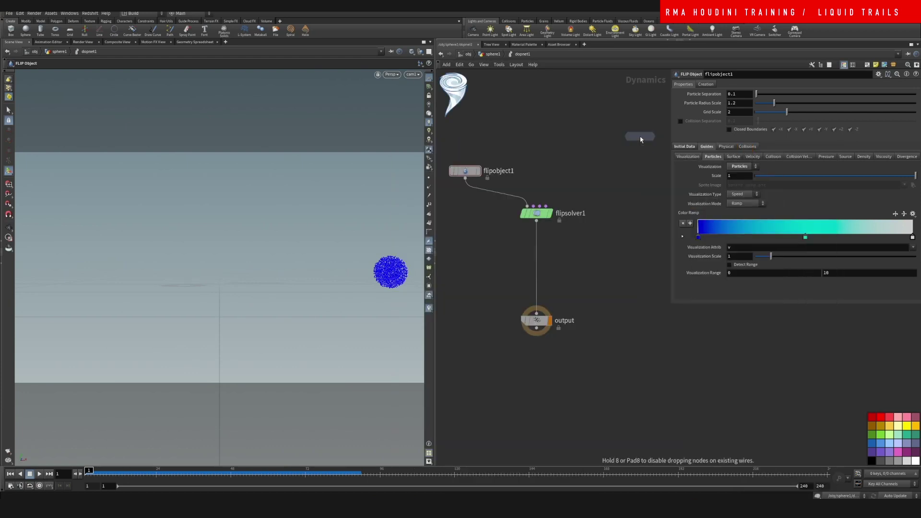
{"action": "left_click", "coordinate": [605, 160]}
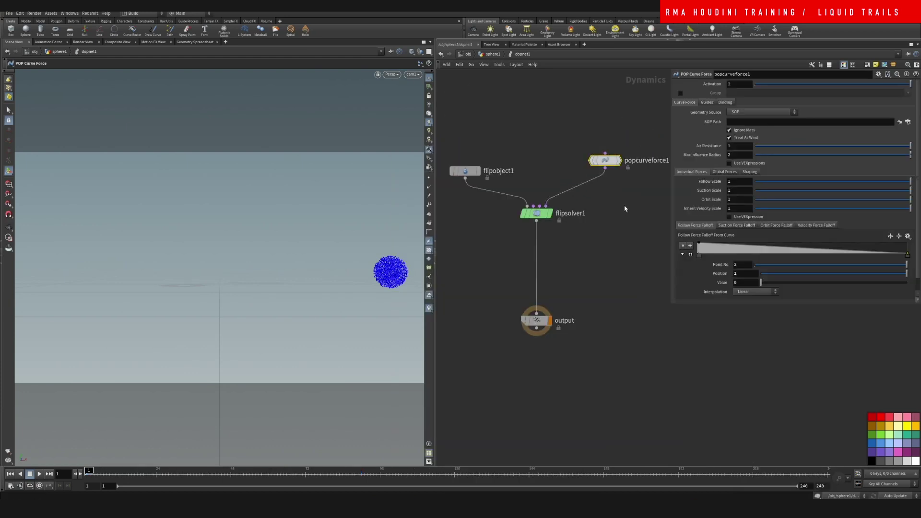
- Set popcurveforce1's SOP path to /obj/sphere1/OUT_curve
{"action": "left_click", "coordinate": [907, 123]}
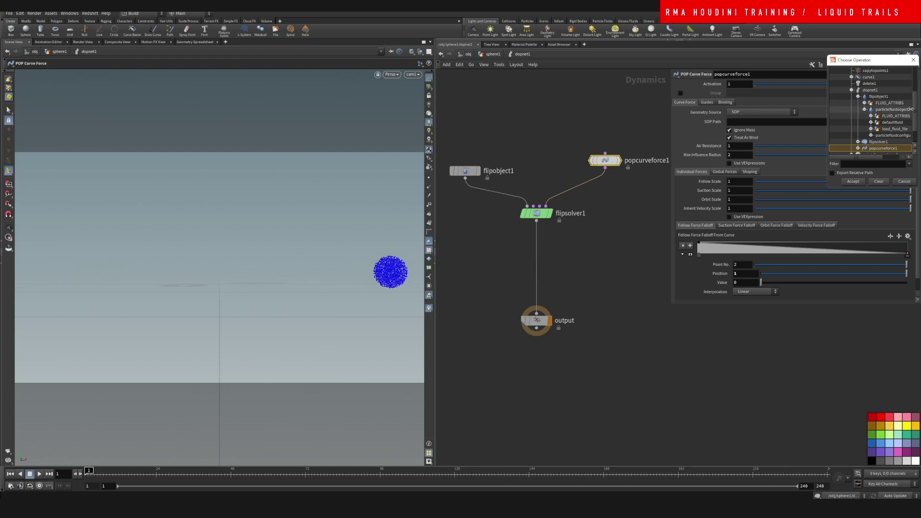
{"action": "scroll", "coordinate": [898, 105], "scroll_direction": "up", "scroll_amount": 3}
{"action": "double_click", "coordinate": [874, 80]}
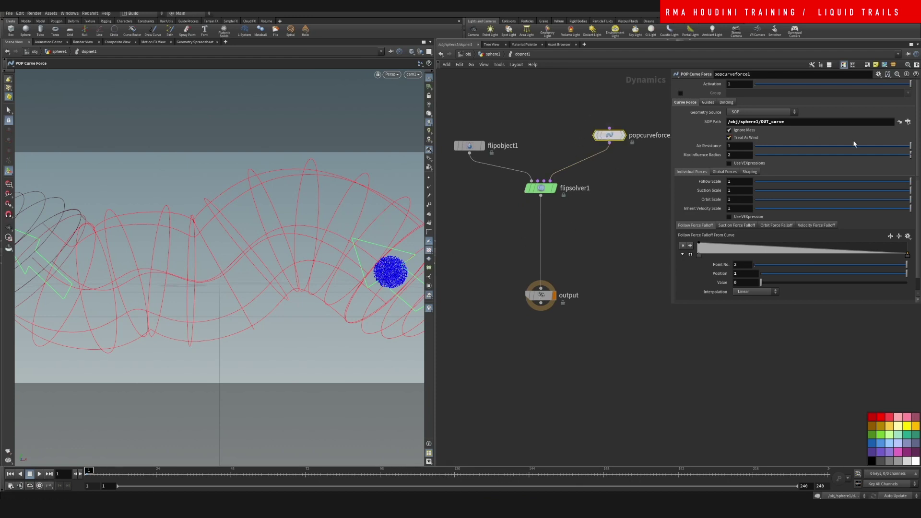
- Set popcurveforce1's max influence radius to 0.642 and preview the simulation, ending back at frame 1
{"action": "left_click_drag", "start_coordinate": [910, 155], "coordinate": [854, 156]}
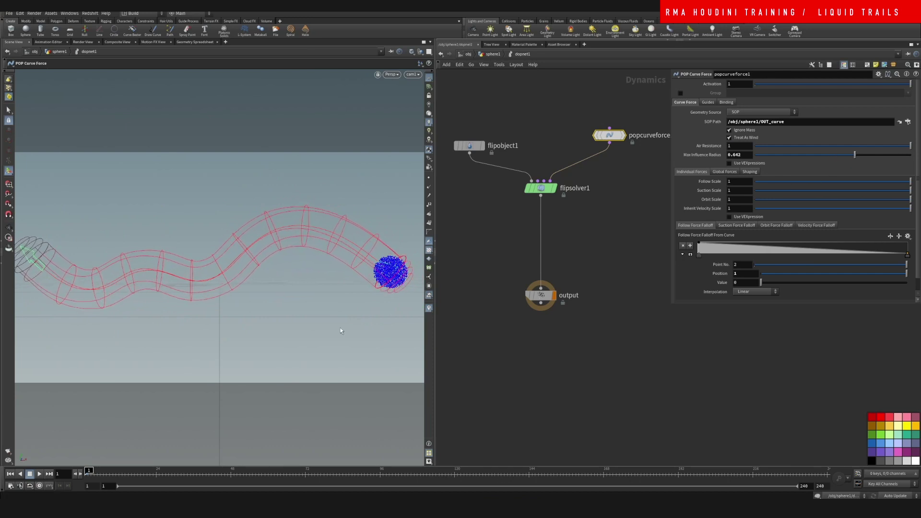
{"action": "left_click", "coordinate": [40, 475]}
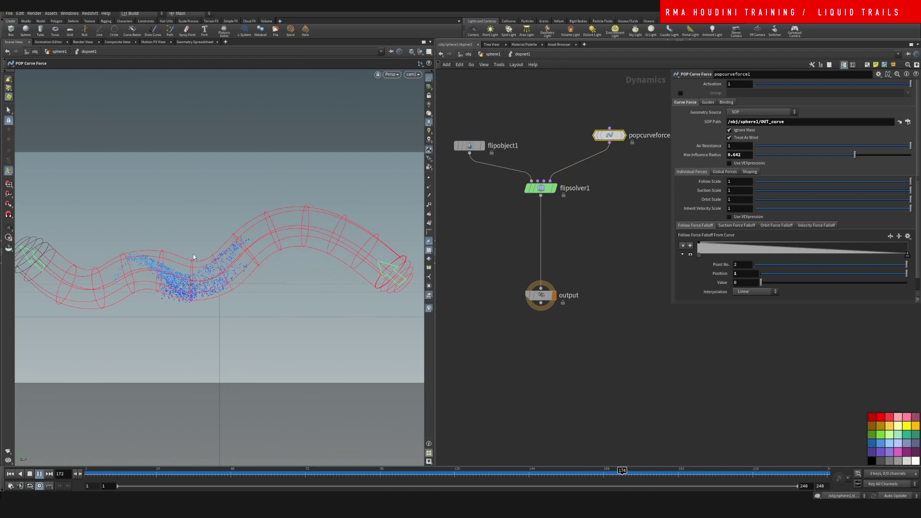
{"action": "left_click_drag", "start_coordinate": [641, 473], "coordinate": [87, 473]}
- Copy the Point Separation parameter of pointsfromvolume1 in the sphere1 network
{"action": "left_click", "coordinate": [499, 145]}
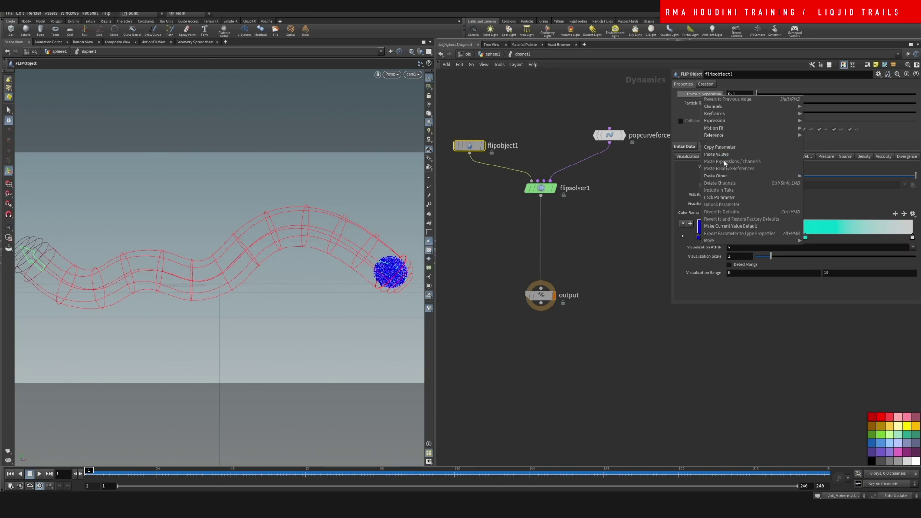
{"action": "left_click", "coordinate": [491, 54]}
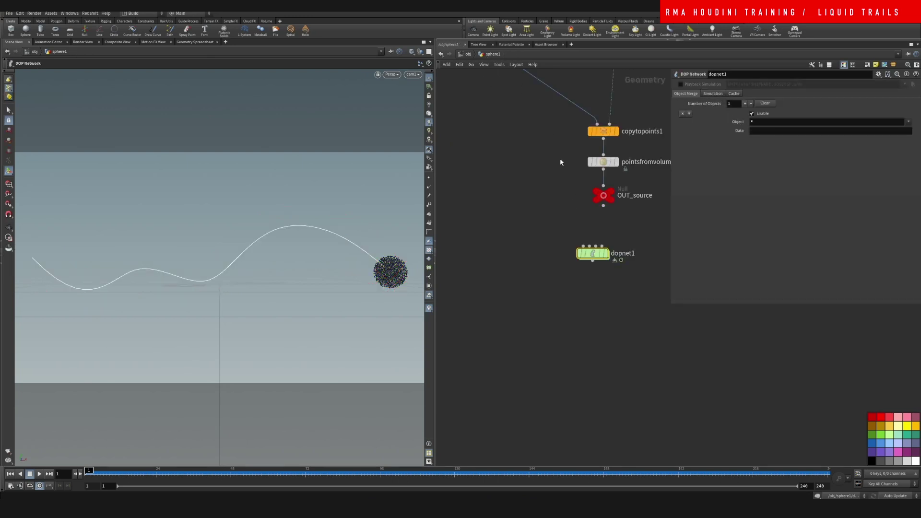
{"action": "left_click", "coordinate": [627, 162]}
{"action": "right_click", "coordinate": [711, 120]}
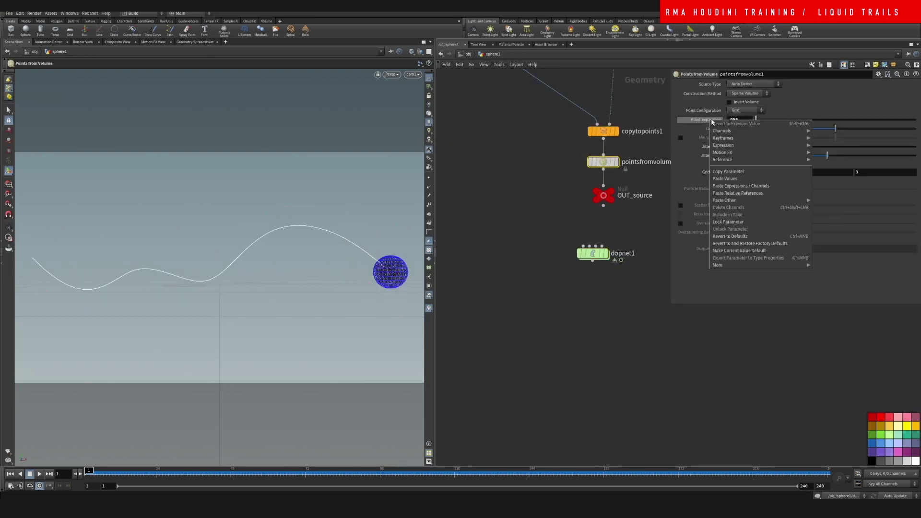
{"action": "left_click", "coordinate": [730, 173]}
- Copy the Particle Separation parameter of flipobject1 inside dopnet1
{"action": "left_click", "coordinate": [595, 254]}
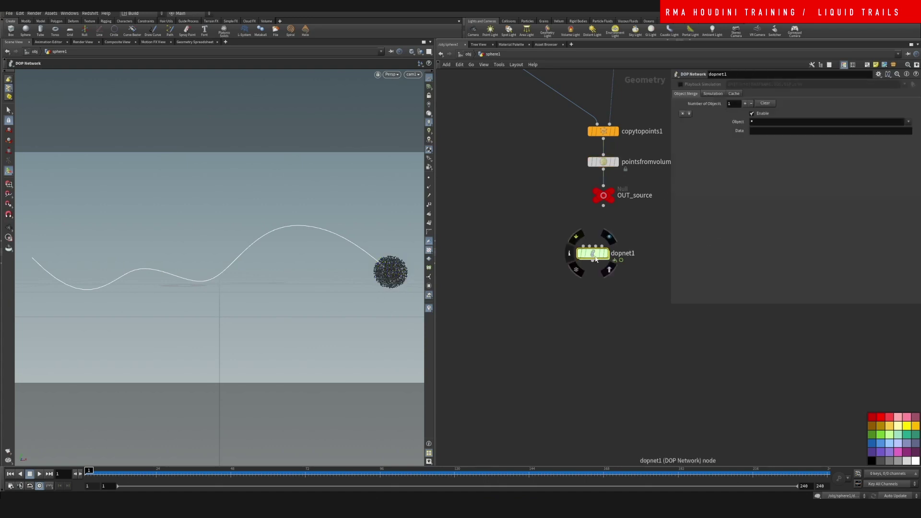
{"action": "double_click", "coordinate": [593, 253]}
{"action": "left_click_drag", "start_coordinate": [512, 107], "coordinate": [461, 171]}
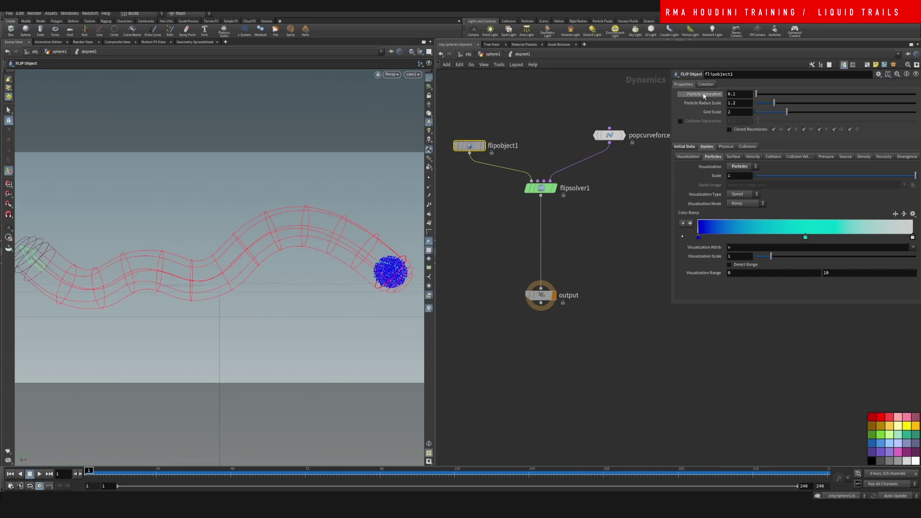
{"action": "right_click", "coordinate": [702, 94]}
{"action": "left_click", "coordinate": [727, 153]}
- Paste the copied parameter as a relative reference into the Point Separation of pointsfromvolume1 in the sphere1 network
{"action": "left_click", "coordinate": [485, 55]}
{"action": "left_click", "coordinate": [605, 164]}
{"action": "right_click", "coordinate": [713, 119]}
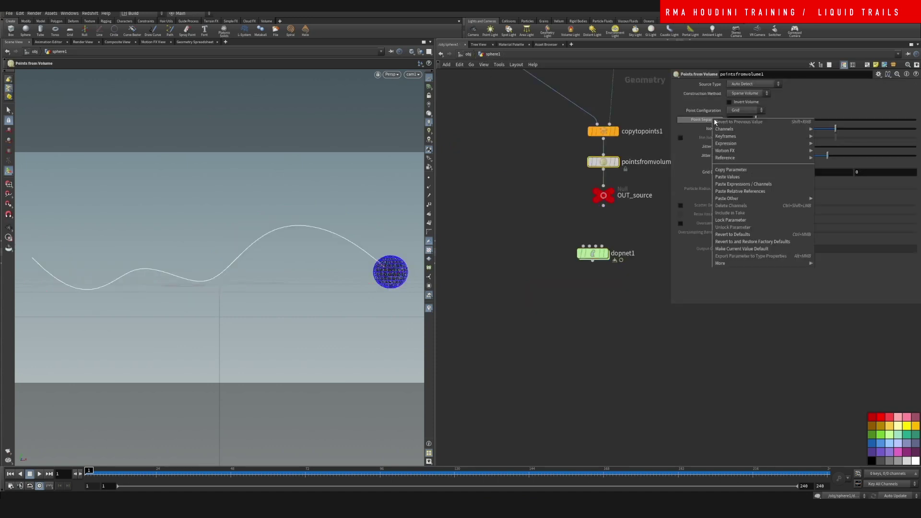
{"action": "left_click", "coordinate": [741, 191]}
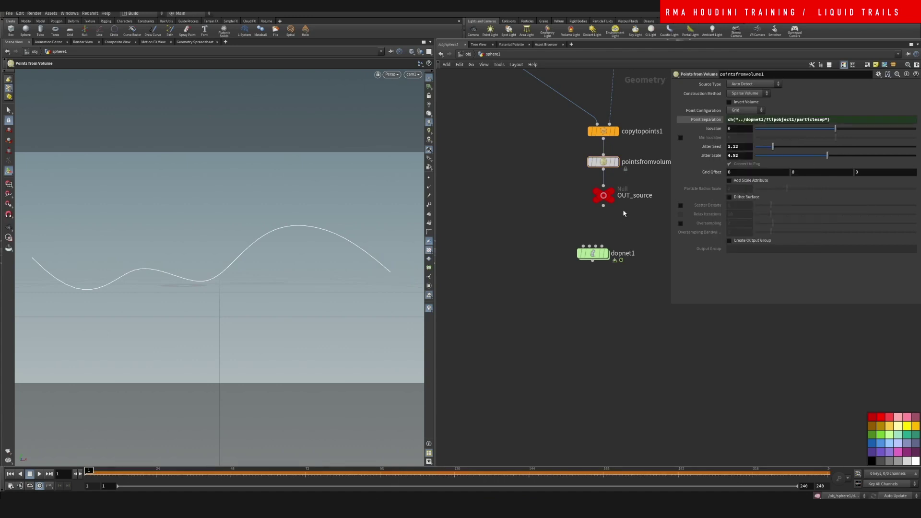
- Set flipobject1's particle separation to 0.03 inside dopnet1 and preview the simulation, ending back at frame 1
{"action": "left_click", "coordinate": [612, 257]}
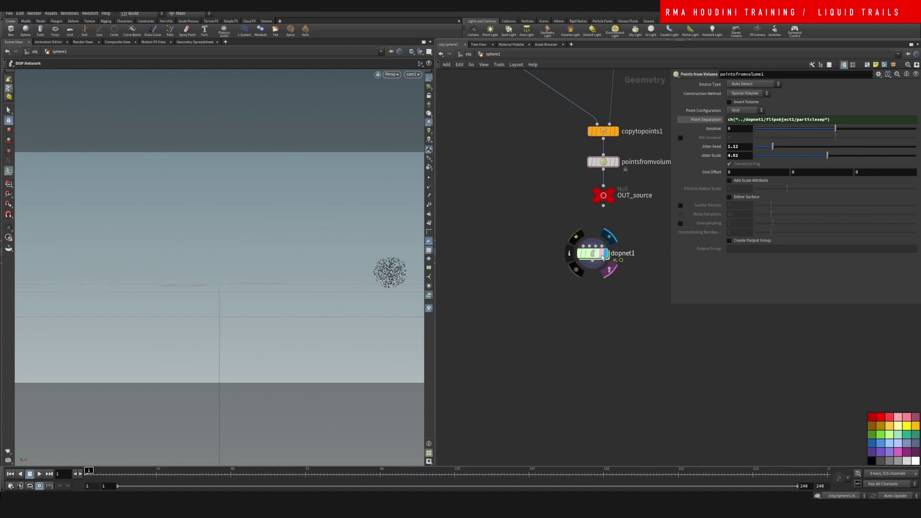
{"action": "double_click", "coordinate": [594, 253]}
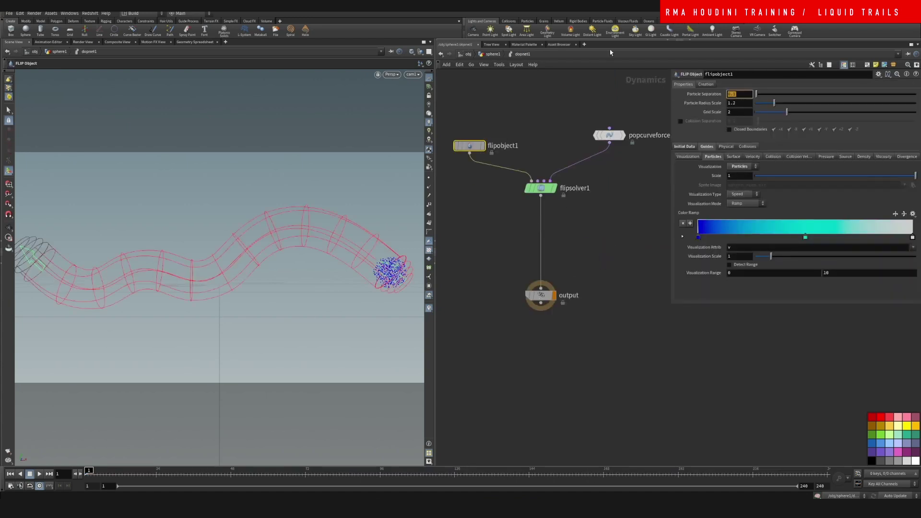
{"action": "type", "text": ".05"}
{"action": "key", "text": "Return"}
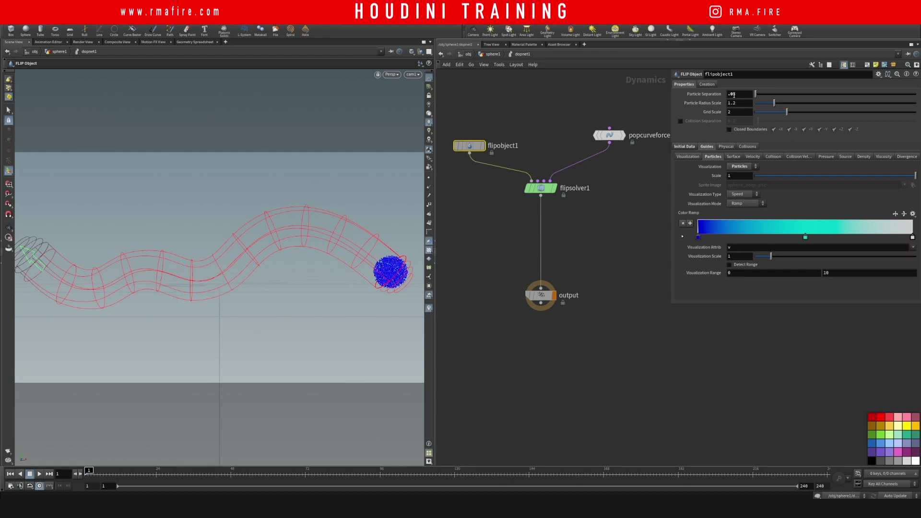
{"action": "type", "text": "3"}
{"action": "key", "text": "Return"}
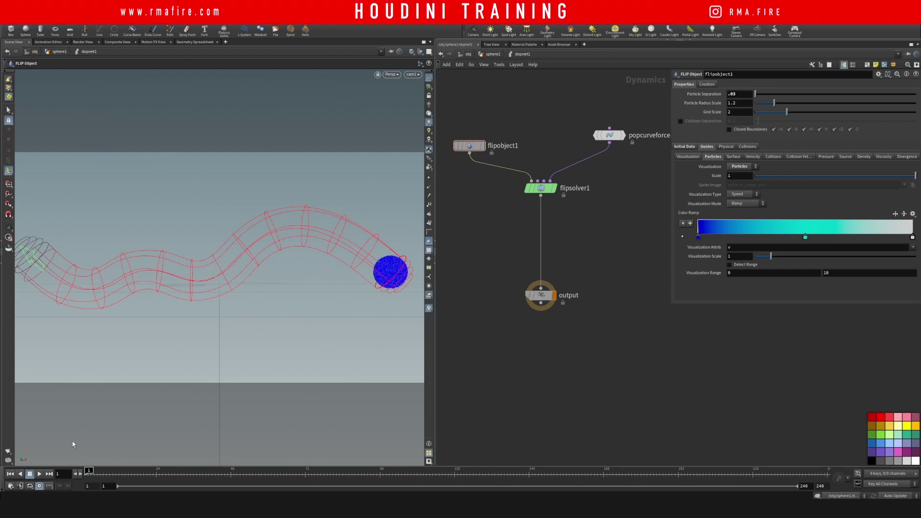
{"action": "left_click", "coordinate": [41, 474]}
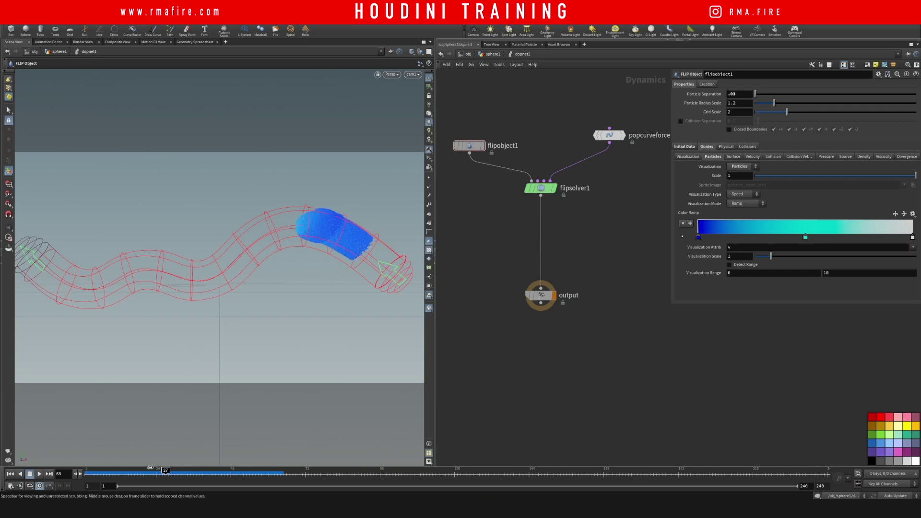
{"action": "left_click", "coordinate": [10, 474]}
- Insert a POP Force between popcurveforce1 and flipsolver1, with noise amplitude 1.07 and swirl size 0.47
{"action": "middle_click_drag", "start_coordinate": [603, 228], "coordinate": [515, 308]}
{"action": "left_click_drag", "start_coordinate": [522, 215], "coordinate": [590, 151]}
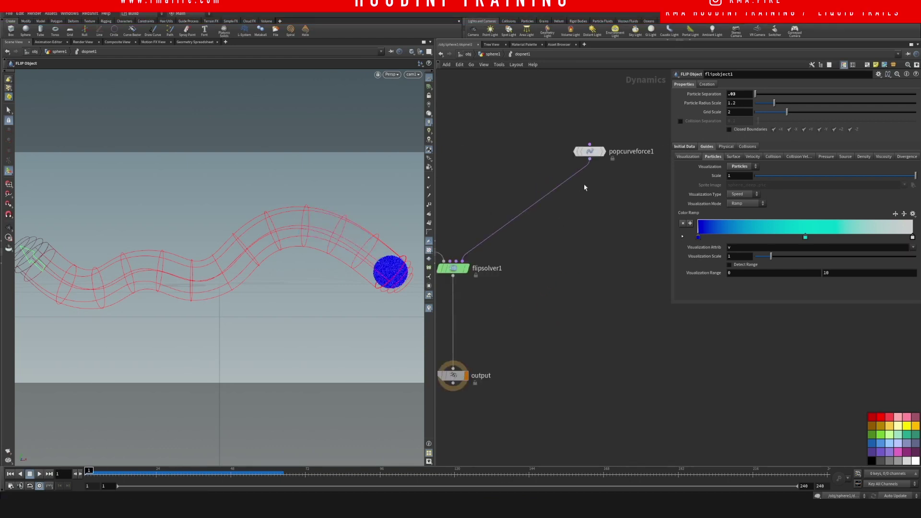
{"action": "key", "text": "Tab"}
{"action": "type", "text": "popdrag"}
{"action": "key", "text": "Return"}
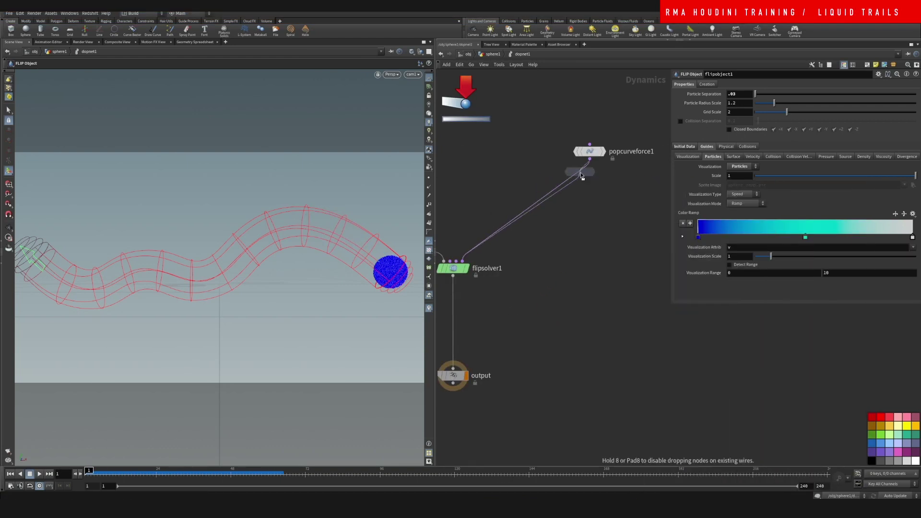
{"action": "left_click", "coordinate": [574, 194]}
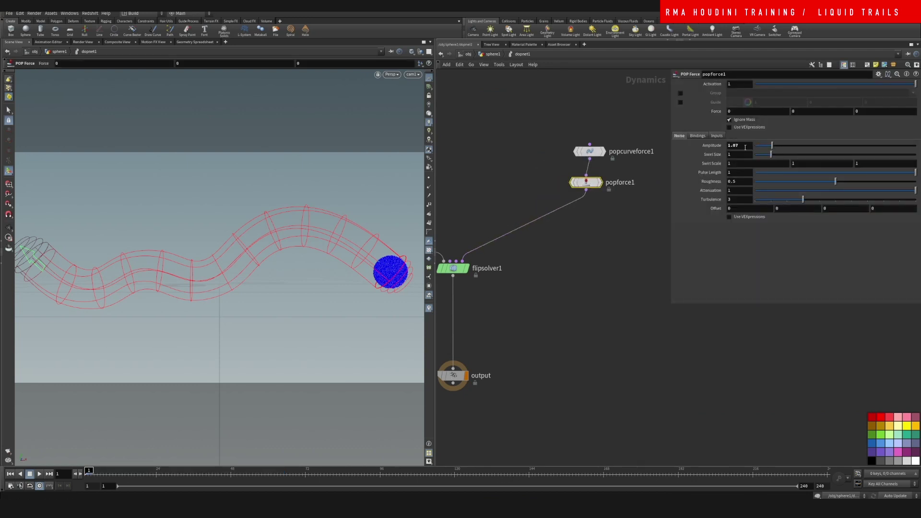
{"action": "left_click", "coordinate": [762, 155]}
- Preview the simulation with popforce1's noise applied, ending back at frame 1
{"action": "middle_click_drag", "start_coordinate": [572, 274], "coordinate": [591, 260]}
{"action": "key", "text": "Tab"}
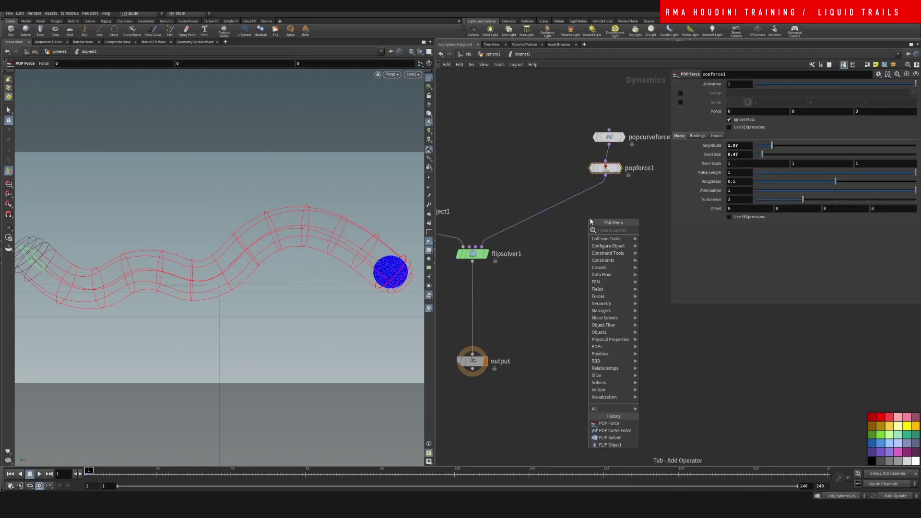
{"action": "key", "text": "Escape"}
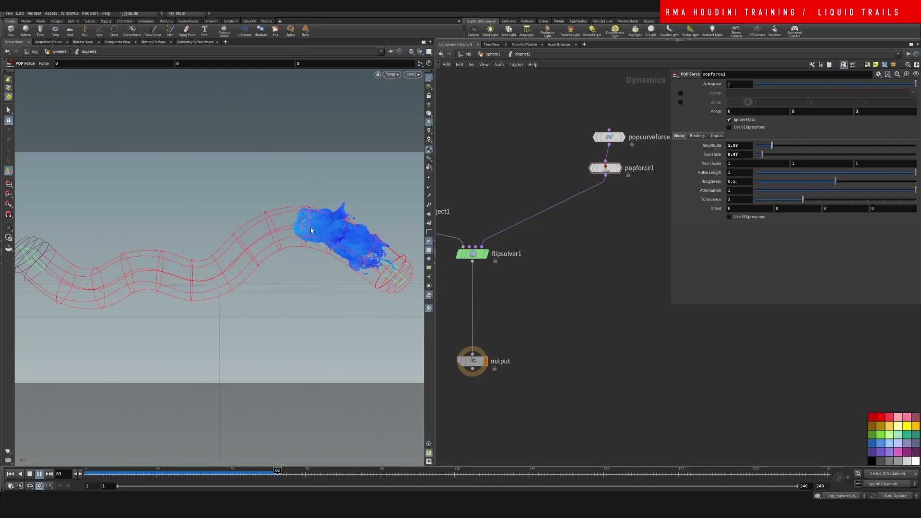
{"action": "left_click_drag", "start_coordinate": [250, 473], "coordinate": [88, 473]}
- Set flipobject1's particle separation to 0.05
{"action": "middle_click_drag", "start_coordinate": [508, 189], "coordinate": [569, 190]}
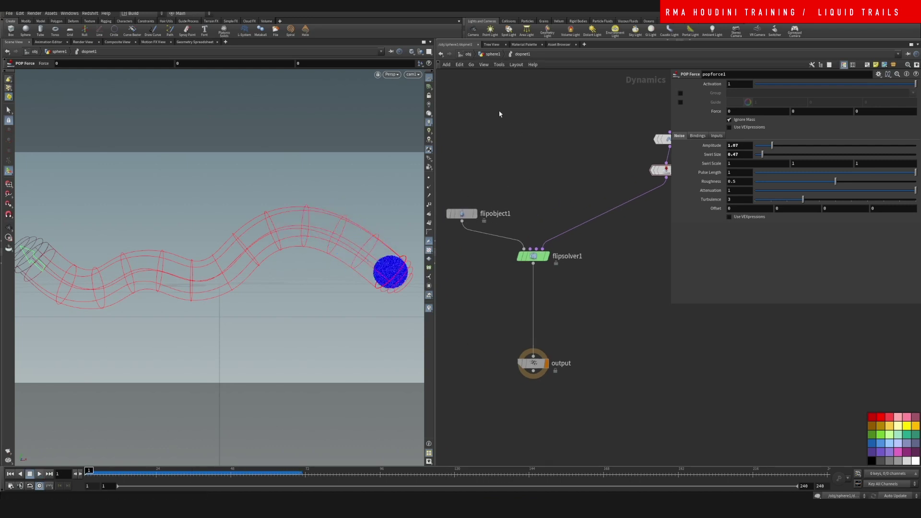
{"action": "left_click", "coordinate": [462, 213]}
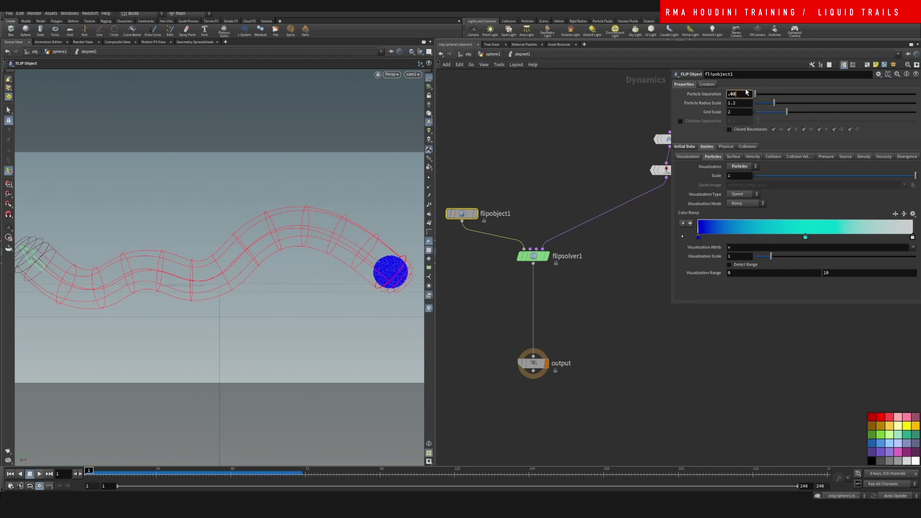
{"action": "key", "text": "Return"}
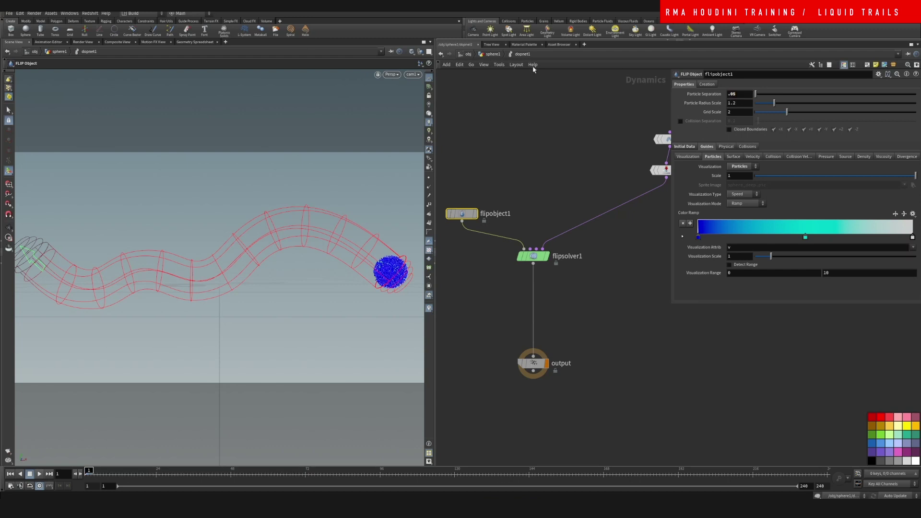
- In the sphere1 network, space out OUT_source and dopnet1 and insert an Attribute VOP between pointsfromvolume1 and OUT_source
{"action": "left_click", "coordinate": [494, 56]}
{"action": "middle_click_drag", "start_coordinate": [567, 272], "coordinate": [507, 239]}
{"action": "left_click_drag", "start_coordinate": [537, 222], "coordinate": [534, 327]}
{"action": "left_click_drag", "start_coordinate": [546, 165], "coordinate": [546, 256]}
{"action": "key", "text": "Tab"}
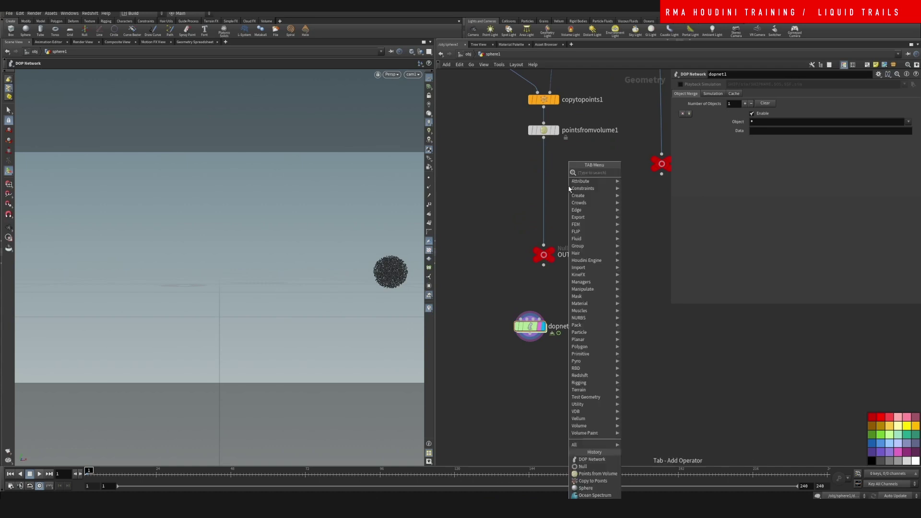
{"action": "key", "text": "Return"}
{"action": "key", "text": "Tab"}
{"action": "key", "text": "Escape"}
{"action": "key", "text": "Tab"}
{"action": "type", "text": "attribvop"}
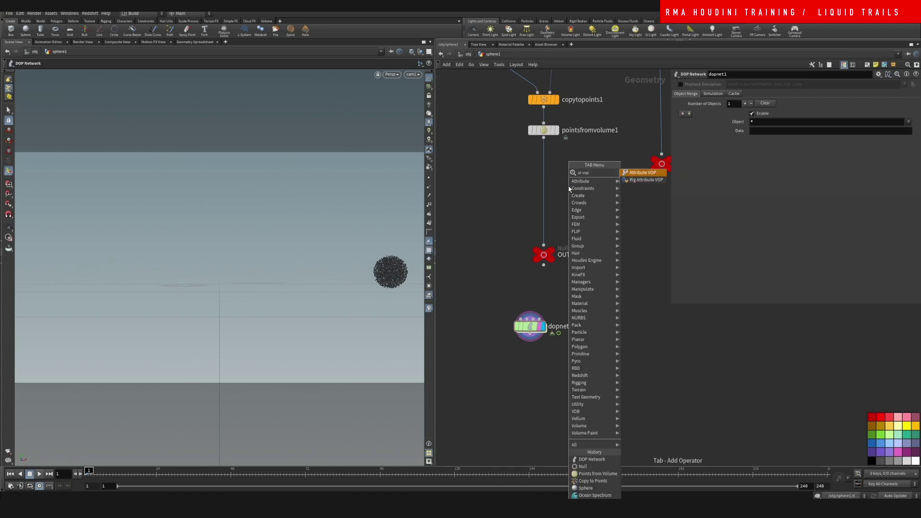
{"action": "key", "text": "Return"}
{"action": "left_click", "coordinate": [542, 203]}
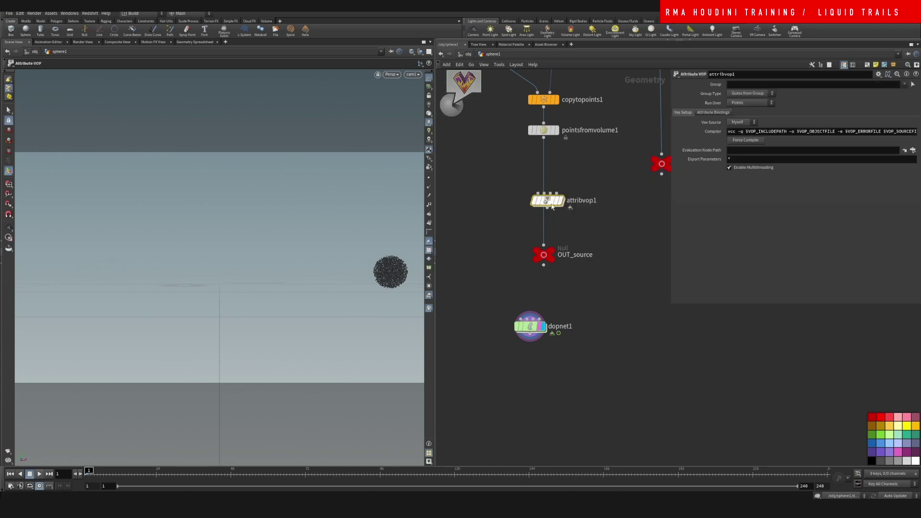
- Add a Turbulent Noise node beside the global parameters node inside attribvop1
{"action": "double_click", "coordinate": [544, 202]}
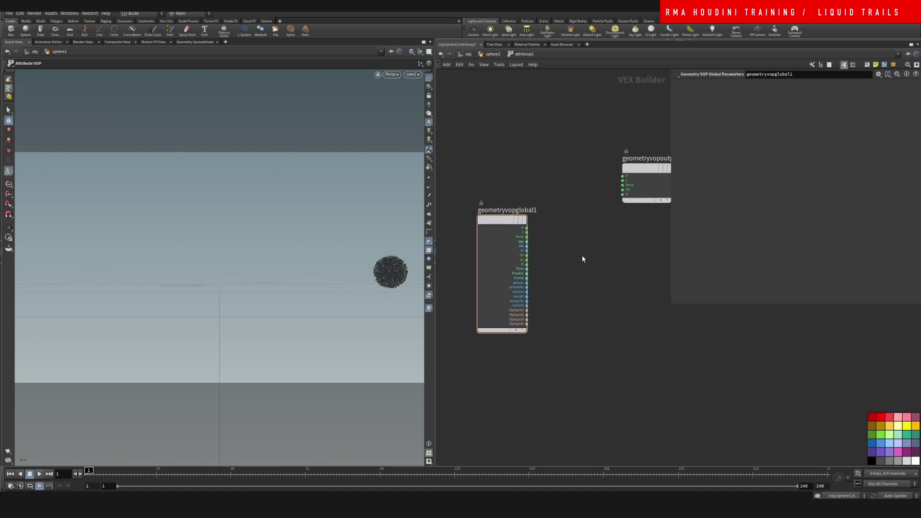
{"action": "key", "text": "Tab"}
{"action": "type", "text": "t"}
{"action": "key", "text": "Return"}
{"action": "left_click", "coordinate": [573, 287]}
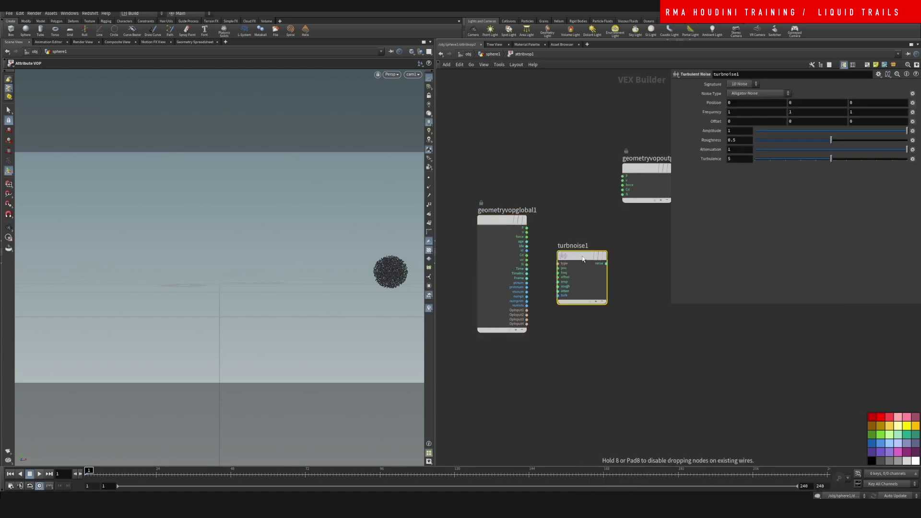
- Wire P into turbnoise1's pos and its noise output into Cd, with frequency 2.3 on all axes and amplitude 1.9
{"action": "scroll", "coordinate": [564, 219], "scroll_direction": "up", "scroll_amount": 1}
{"action": "left_click", "coordinate": [523, 229]}
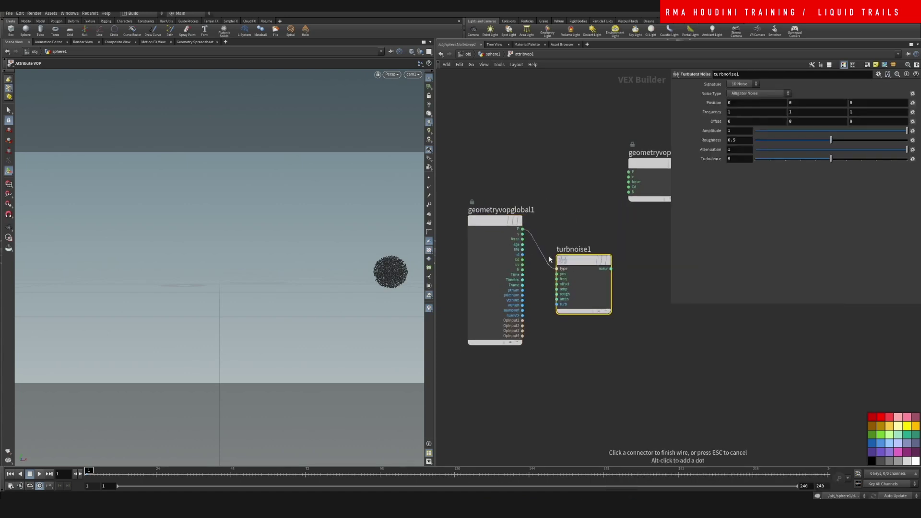
{"action": "left_click", "coordinate": [557, 274]}
{"action": "left_click", "coordinate": [611, 269]}
{"action": "left_click", "coordinate": [629, 187]}
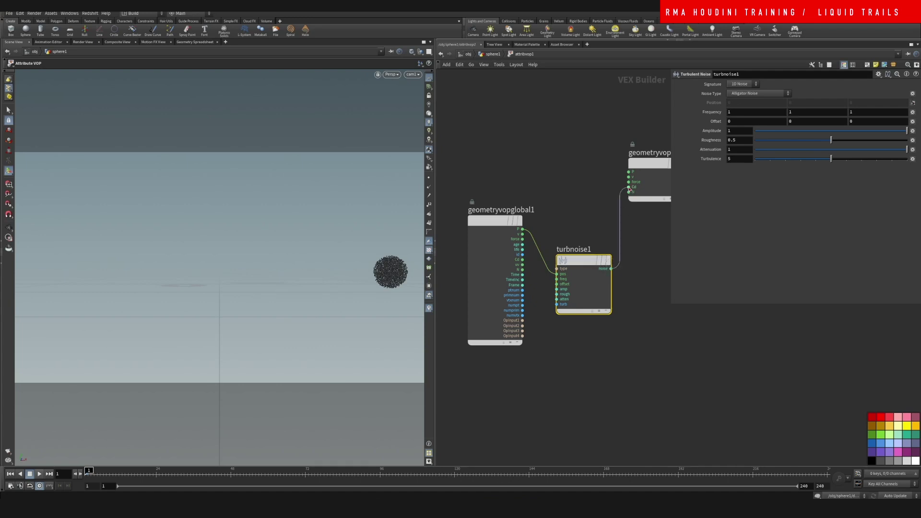
{"action": "middle_click_drag", "start_coordinate": [601, 232], "coordinate": [576, 211]}
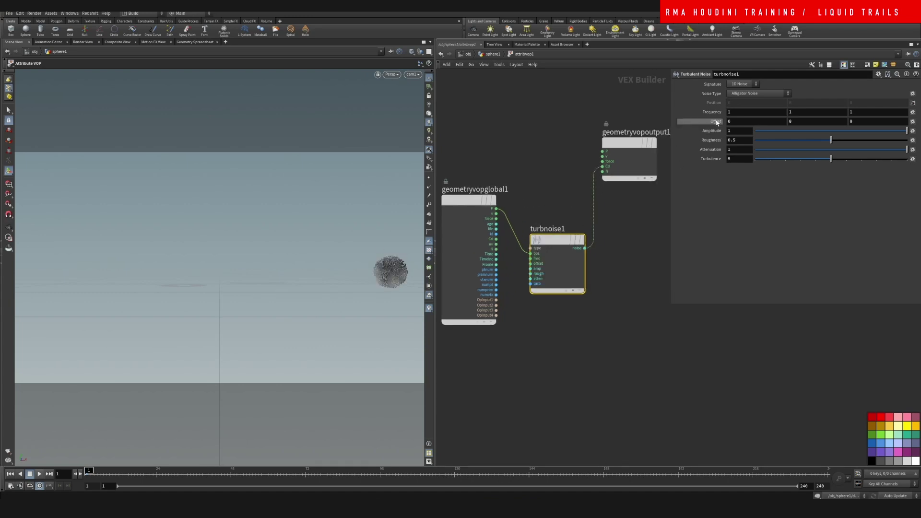
{"action": "mouse_move", "coordinate": [712, 131]}
{"action": "middle_mouse_down"}
{"action": "mouse_move", "coordinate": [750, 126]}
{"action": "mouse_move", "coordinate": [739, 108]}
{"action": "mouse_move", "coordinate": [769, 107]}
{"action": "middle_mouse_up"}
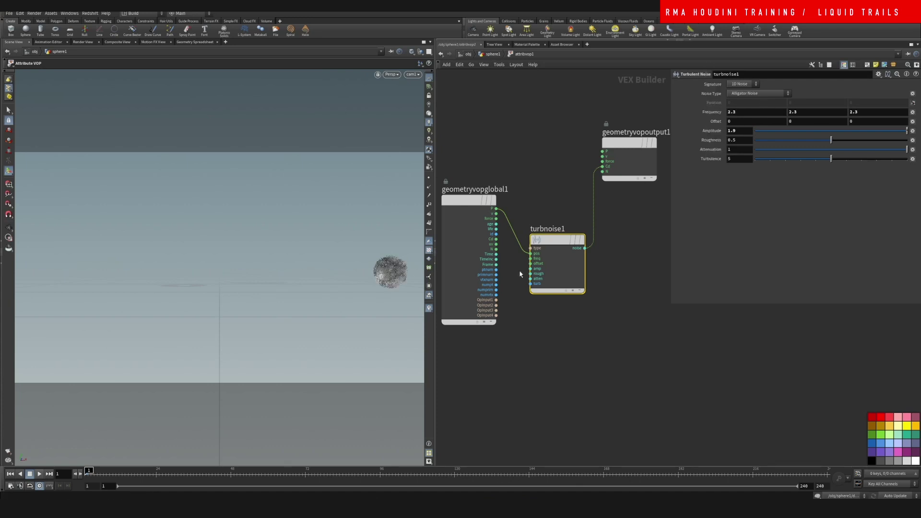
- Add a Bind node named drag, feed it from turbnoise1's noise output, and place it below the output node
{"action": "middle_click_drag", "start_coordinate": [625, 289], "coordinate": [603, 271]}
{"action": "key", "text": "Tab"}
{"action": "type", "text": "bind"}
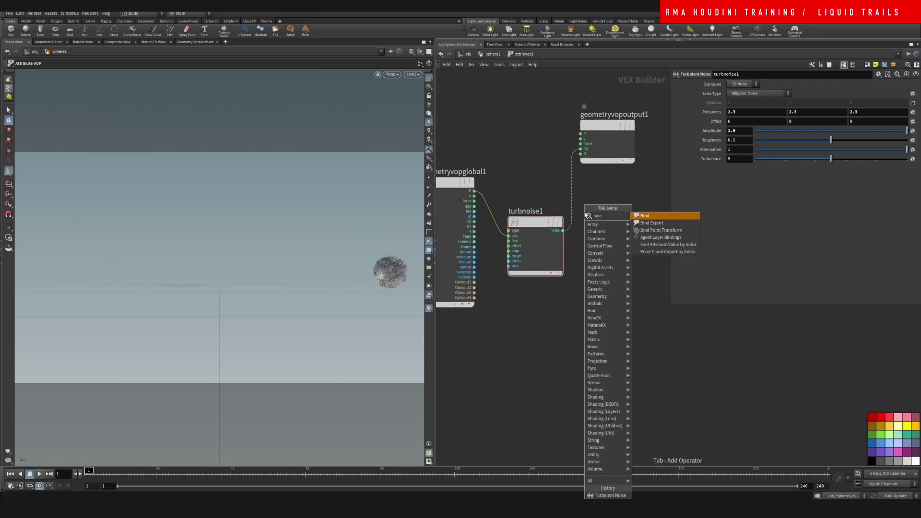
{"action": "key", "text": "Return"}
{"action": "left_click", "coordinate": [621, 228]}
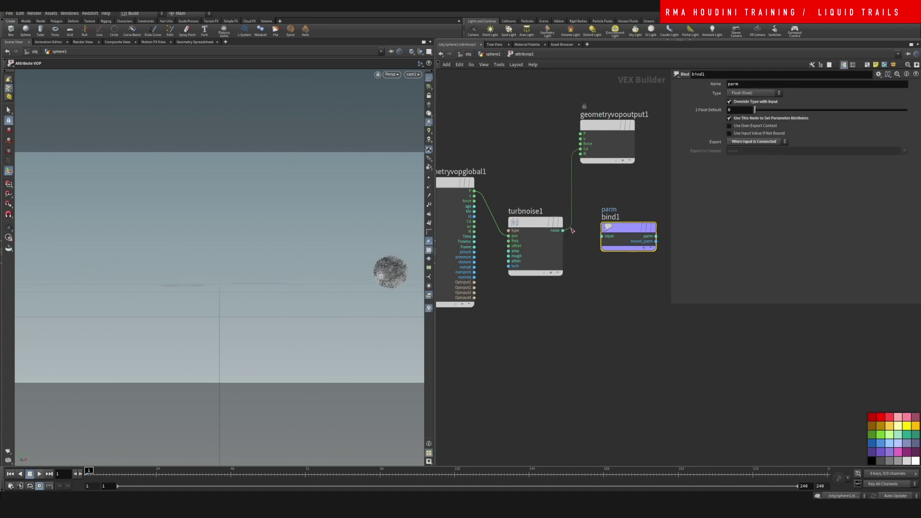
{"action": "left_click_drag", "start_coordinate": [745, 85], "coordinate": [714, 92]}
{"action": "type", "text": "drag"}
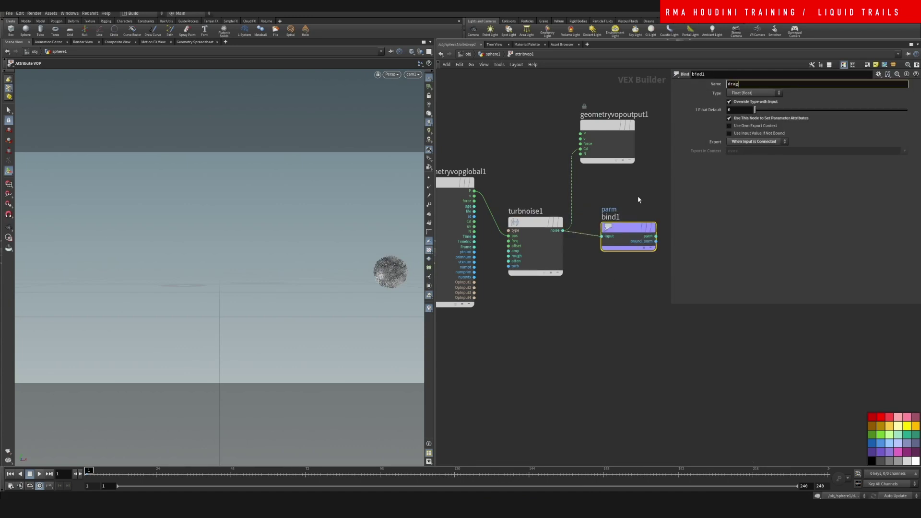
{"action": "key", "text": "Return"}
{"action": "left_click_drag", "start_coordinate": [624, 231], "coordinate": [621, 276]}
{"action": "left_click_drag", "start_coordinate": [534, 225], "coordinate": [541, 221]}
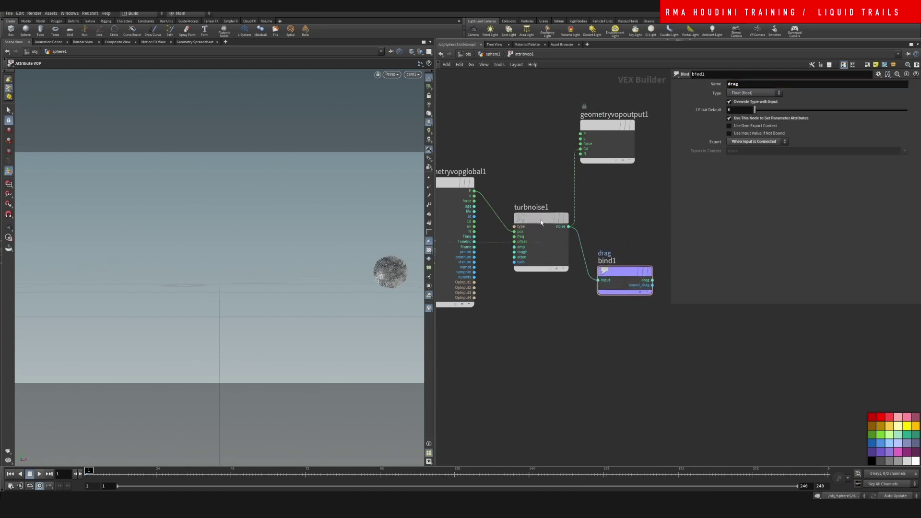
- Insert a POP Drag between popforce1 and flipsolver1 inside dopnet1 and enable its VEXpressions
{"action": "left_click", "coordinate": [493, 54]}
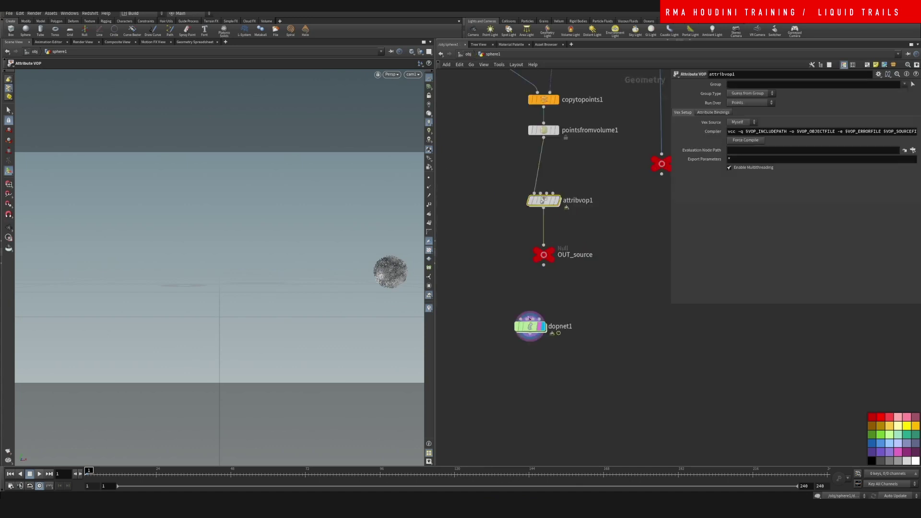
{"action": "middle_click_drag", "start_coordinate": [561, 307], "coordinate": [561, 260]}
{"action": "double_click", "coordinate": [530, 281]}
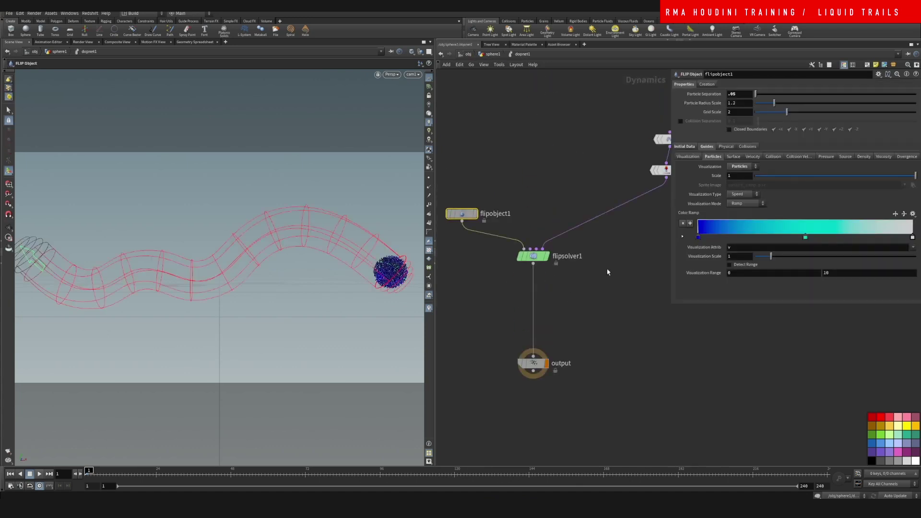
{"action": "middle_click_drag", "start_coordinate": [655, 223], "coordinate": [579, 263]}
{"action": "key", "text": "Tab"}
{"action": "type", "text": "popdra"}
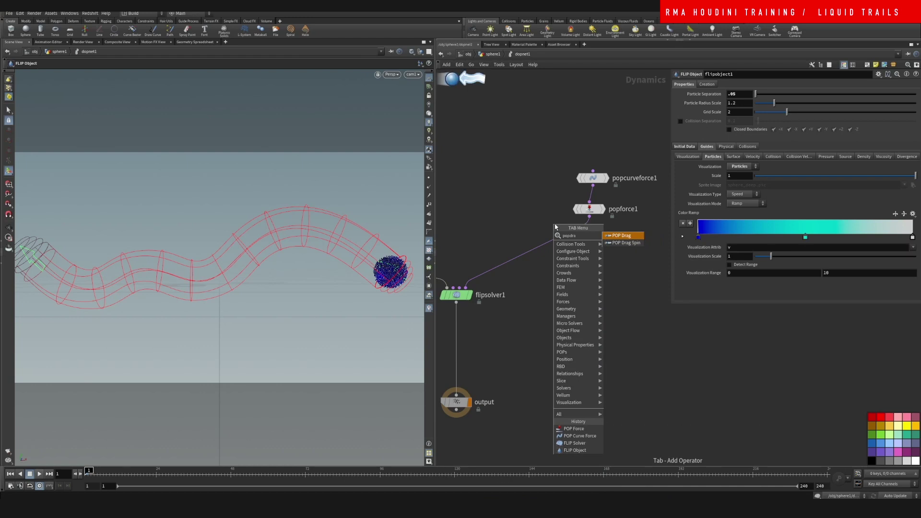
{"action": "key", "text": "Return"}
{"action": "left_click", "coordinate": [541, 246]}
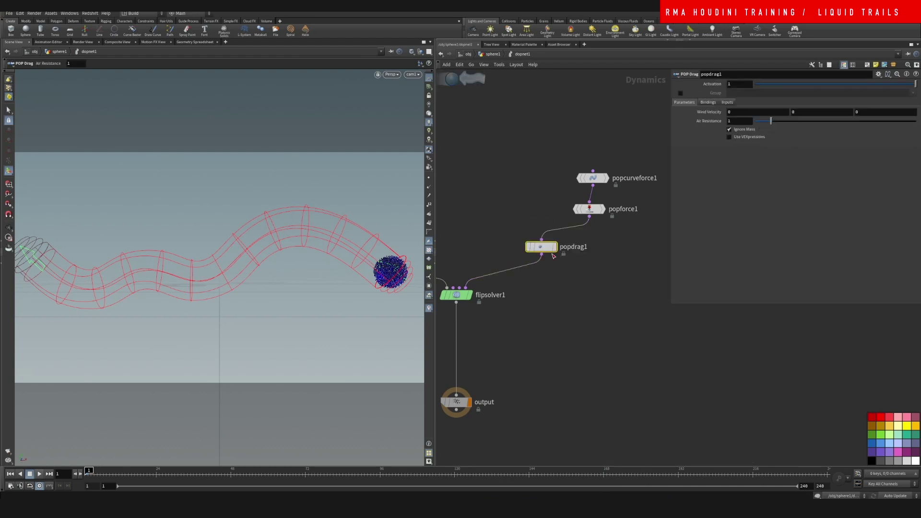
{"action": "left_click", "coordinate": [744, 137]}
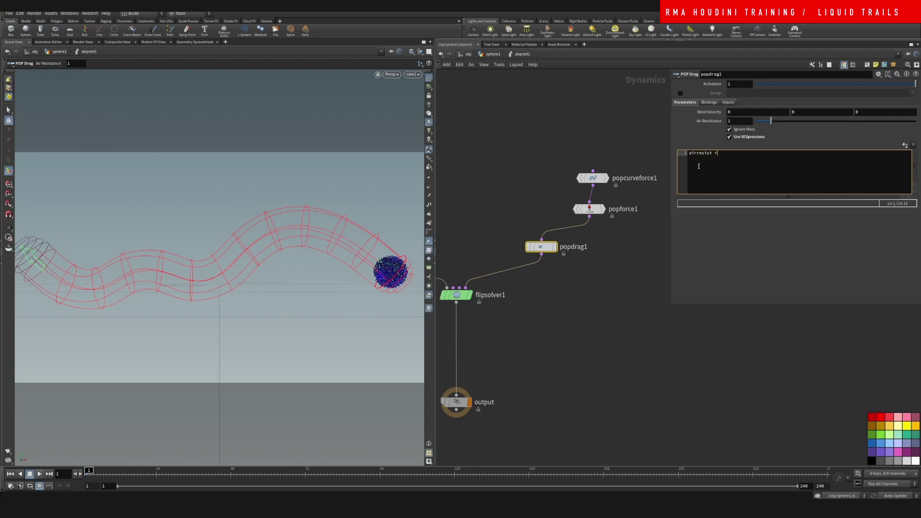
{"action": "type", "text": "airresist = fit01(rand(@ptnum),0,1)*@drag;"}
{"action": "left_click", "coordinate": [573, 338]}
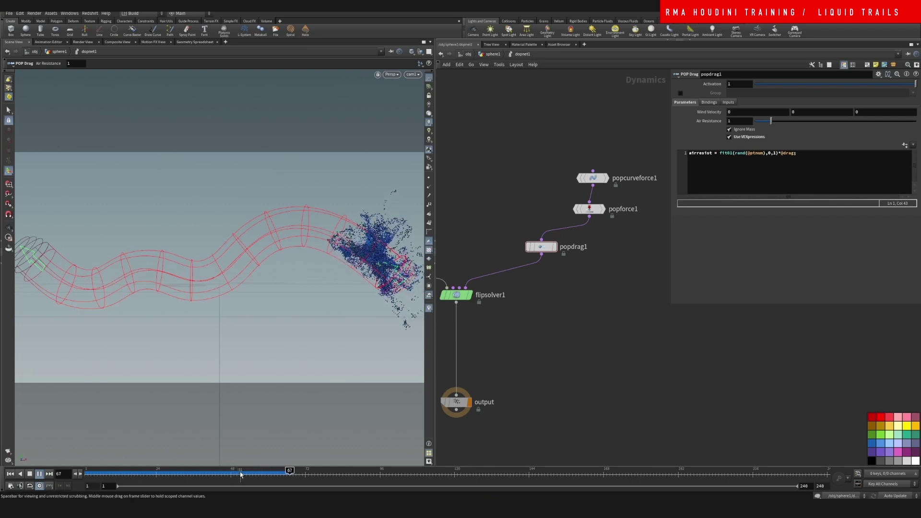
{"action": "left_click", "coordinate": [222, 475]}
{"action": "key", "text": "ctrl+Up"}
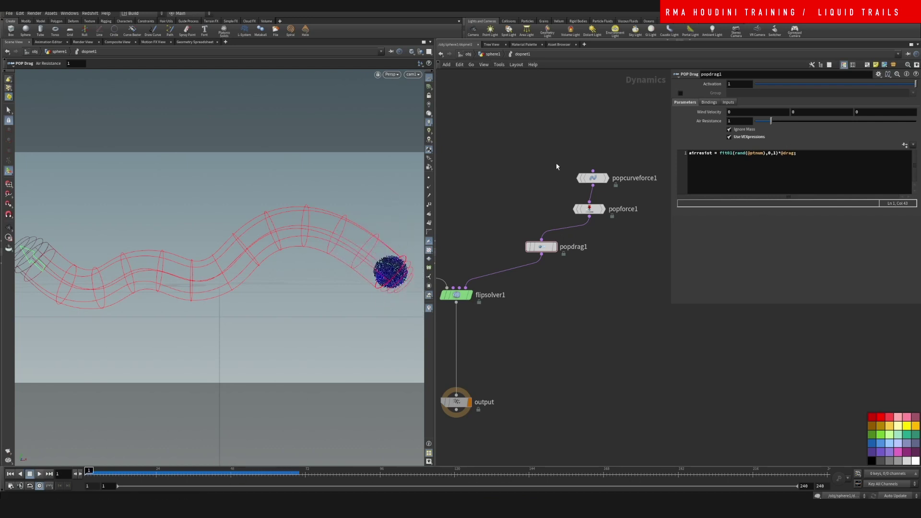
{"action": "left_click", "coordinate": [751, 154]}
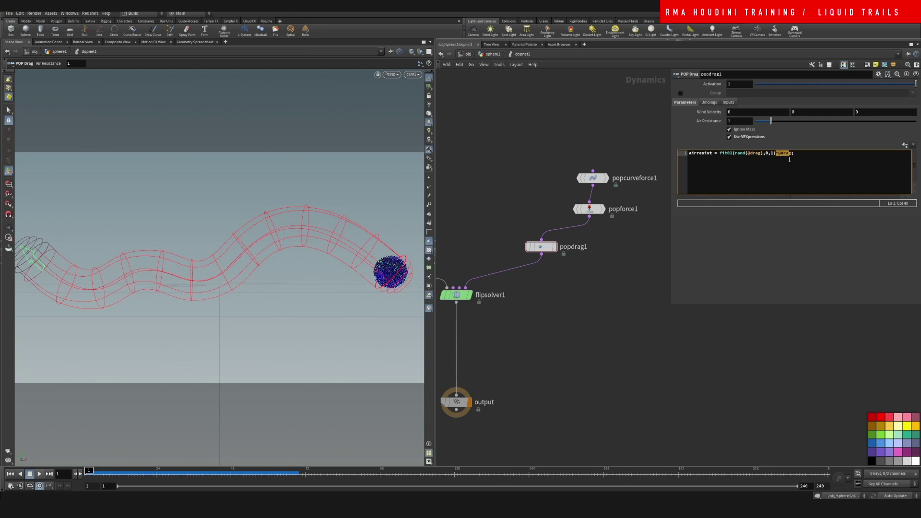
{"action": "left_click", "coordinate": [596, 320]}
{"action": "left_click", "coordinate": [40, 474]}
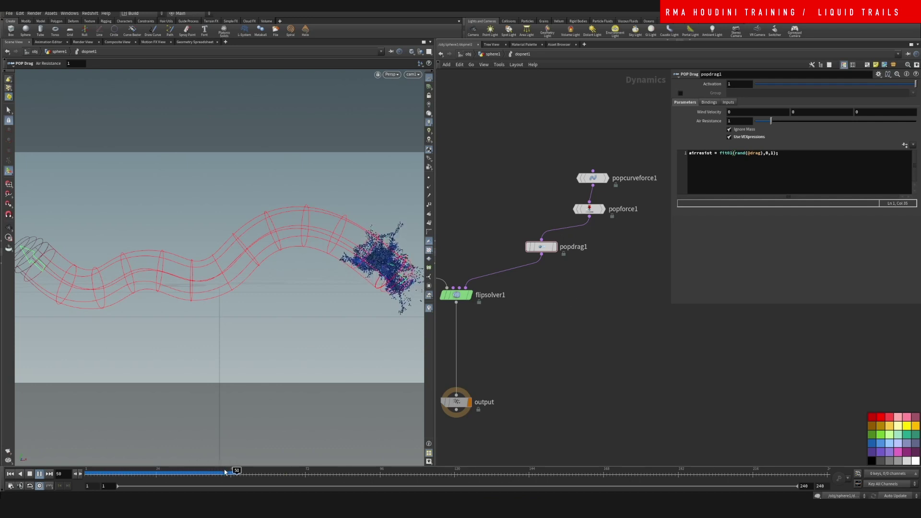
{"action": "key", "text": "ctrl+Up"}
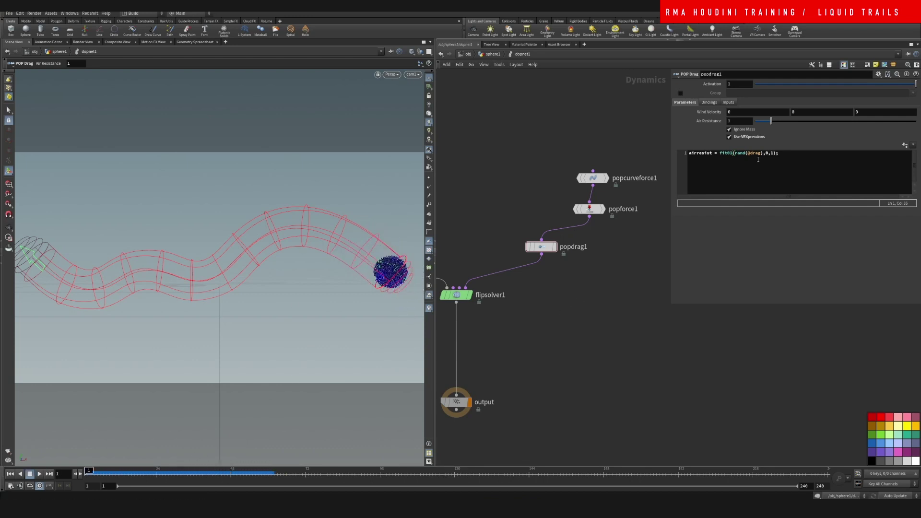
- Multiply popdrag1's airresist expression by .01 and replay the simulation
{"action": "left_click", "coordinate": [775, 158]}
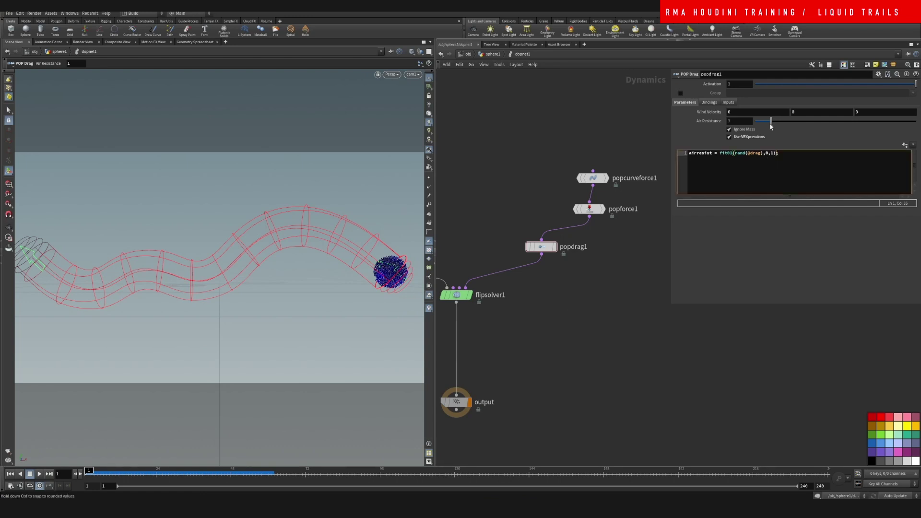
{"action": "left_click", "coordinate": [585, 323]}
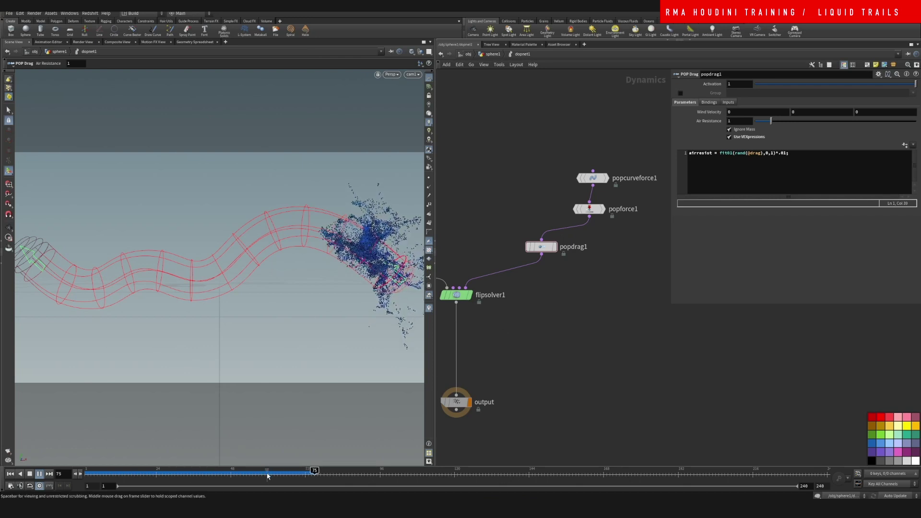
{"action": "left_click_drag", "start_coordinate": [267, 475], "coordinate": [1, 483]}
- Bypass popforce1 and replay the simulation with only the curve force and drag acting
{"action": "mouse_move", "coordinate": [591, 213]}
{"action": "left_click", "coordinate": [573, 196]}
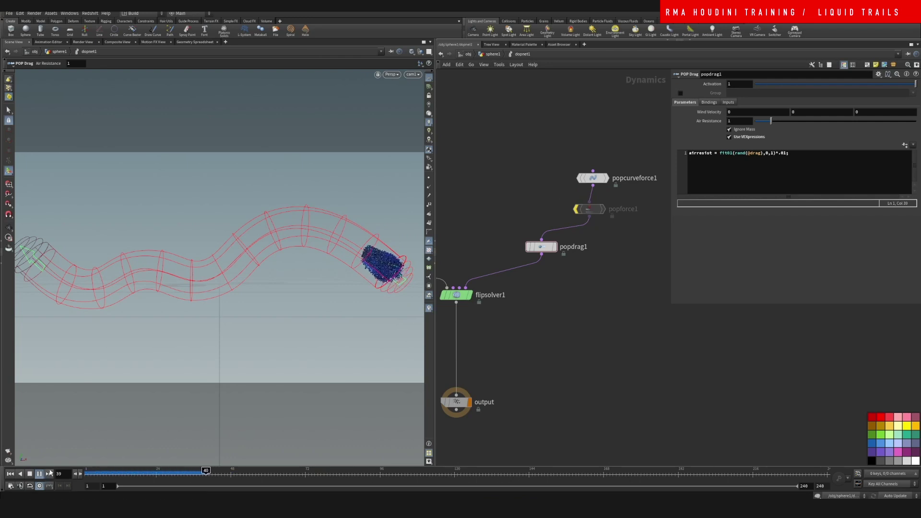
{"action": "left_click", "coordinate": [30, 474]}
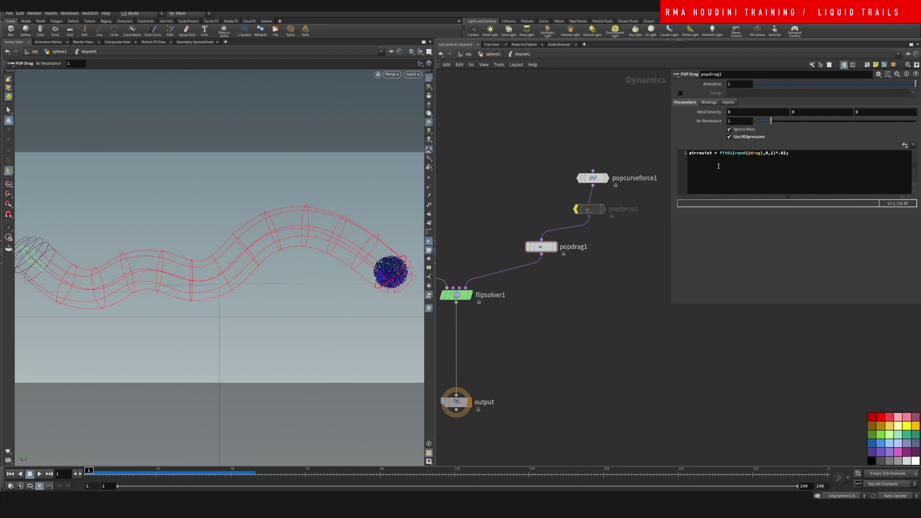
- Set the multiplier in popdrag1's expression to .1, replay the simulation, and rewind to frame 1
{"action": "left_click_drag", "start_coordinate": [781, 155], "coordinate": [784, 155]}
{"action": "left_click", "coordinate": [590, 289]}
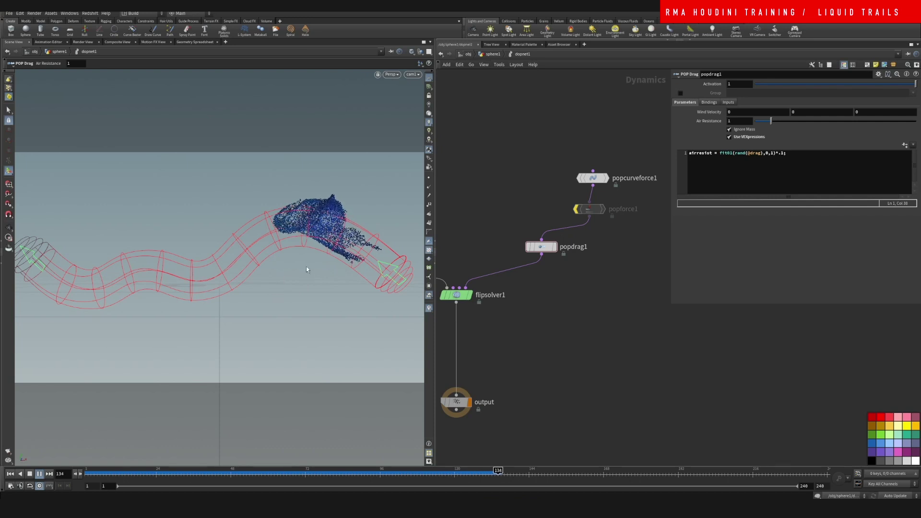
{"action": "key", "text": "ctrl+Up"}
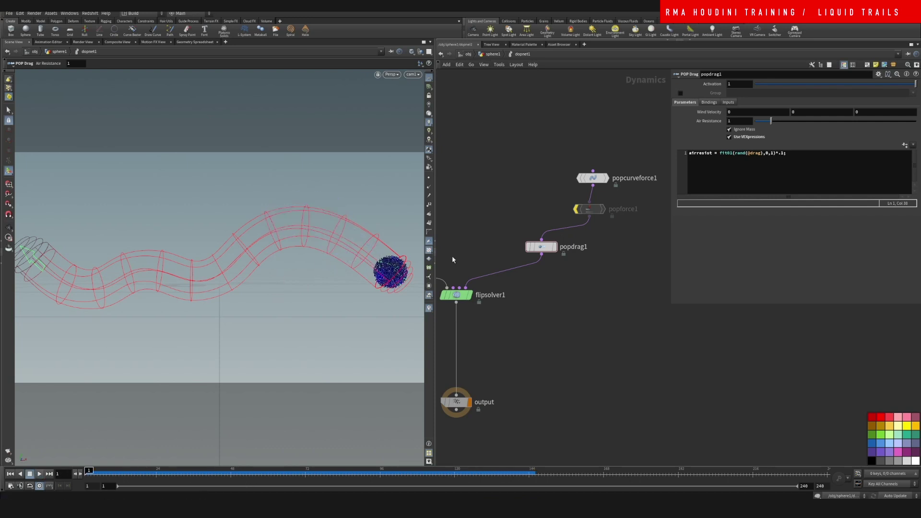
- Set popcurveforce1's Suction Scale to 1.5 and play the simulation
{"action": "left_click", "coordinate": [593, 177]}
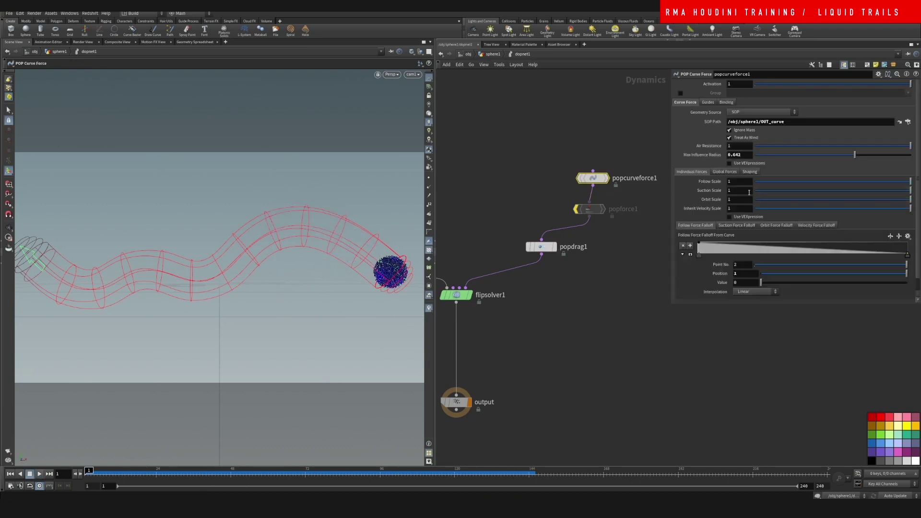
{"action": "type", "text": "1.5"}
{"action": "key", "text": "Return"}
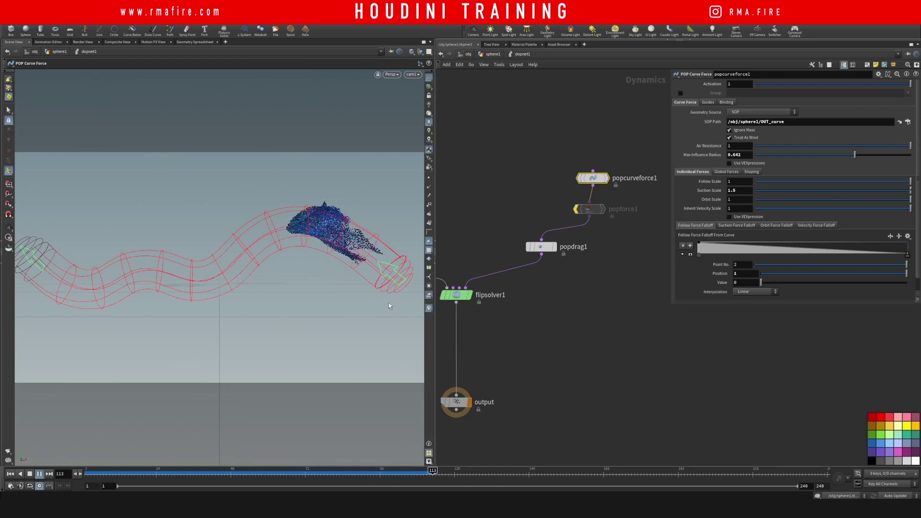
- Rewind, set popcurveforce1's Suction Scale to 2, and replay the simulation
{"action": "left_click", "coordinate": [10, 474]}
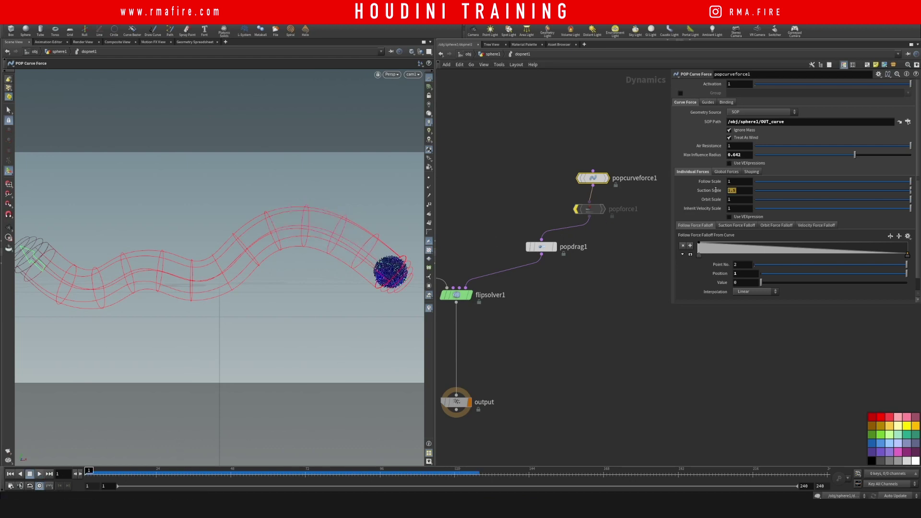
{"action": "left_click", "coordinate": [629, 281]}
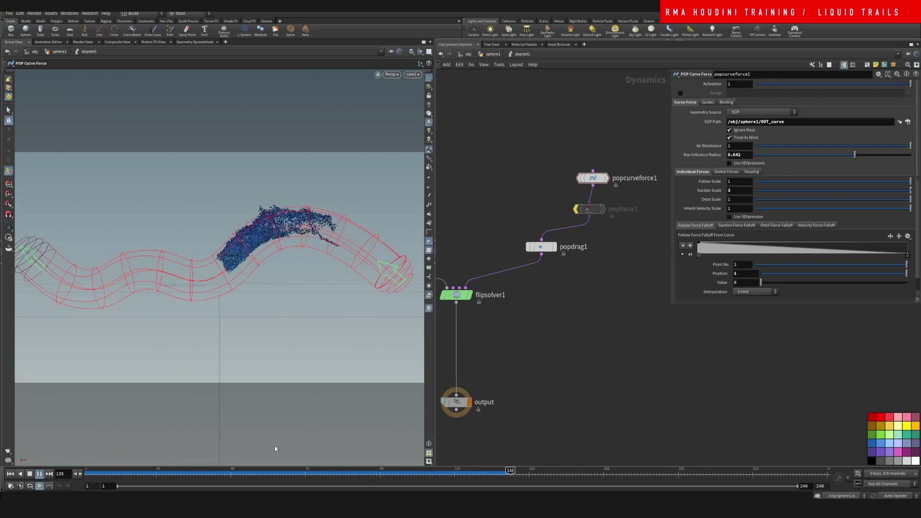
{"action": "left_click_drag", "start_coordinate": [251, 474], "coordinate": [56, 452]}
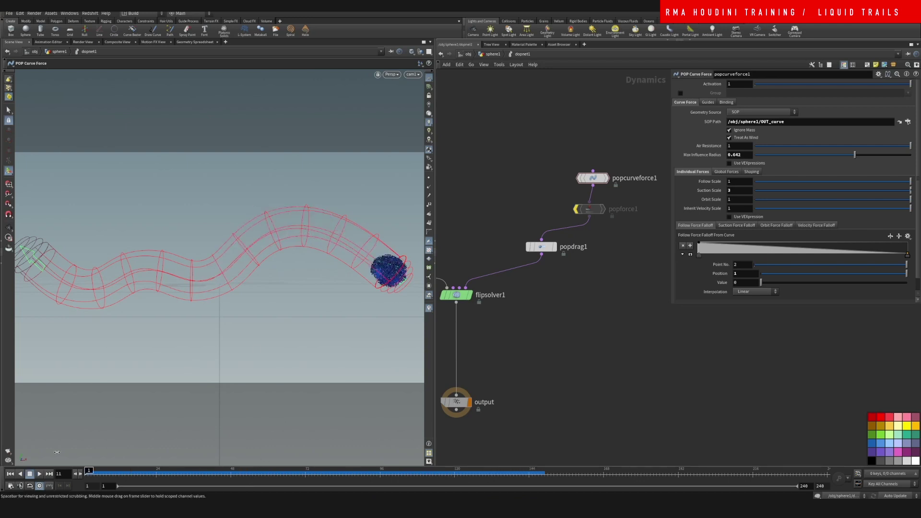
- Re-enable popforce1, play the simulation with its noise included, and rewind to frame 1
{"action": "left_click", "coordinate": [595, 210]}
{"action": "left_click", "coordinate": [571, 194]}
{"action": "left_click_drag", "start_coordinate": [538, 195], "coordinate": [628, 214]}
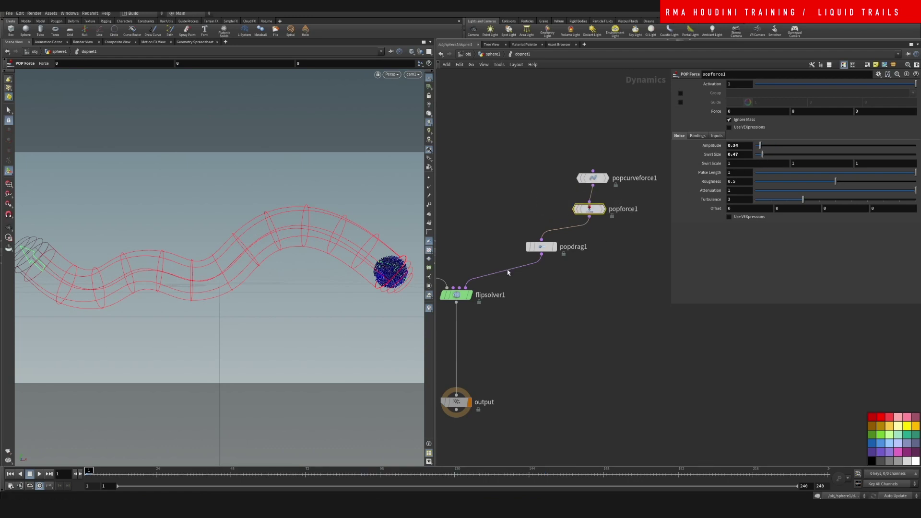
{"action": "left_click", "coordinate": [39, 474]}
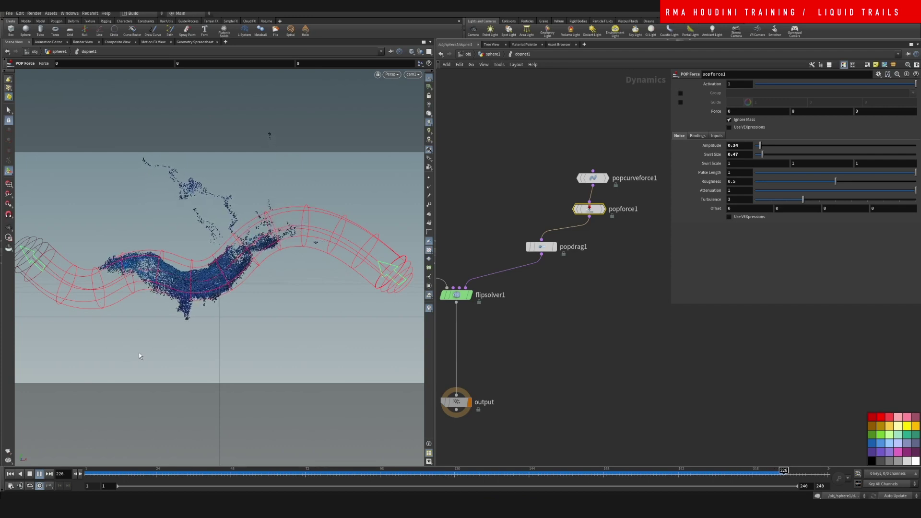
{"action": "mouse_move", "coordinate": [99, 472]}
{"action": "left_mouse_down"}
{"action": "mouse_move", "coordinate": [131, 468]}
{"action": "mouse_move", "coordinate": [86, 467]}
{"action": "left_mouse_up"}
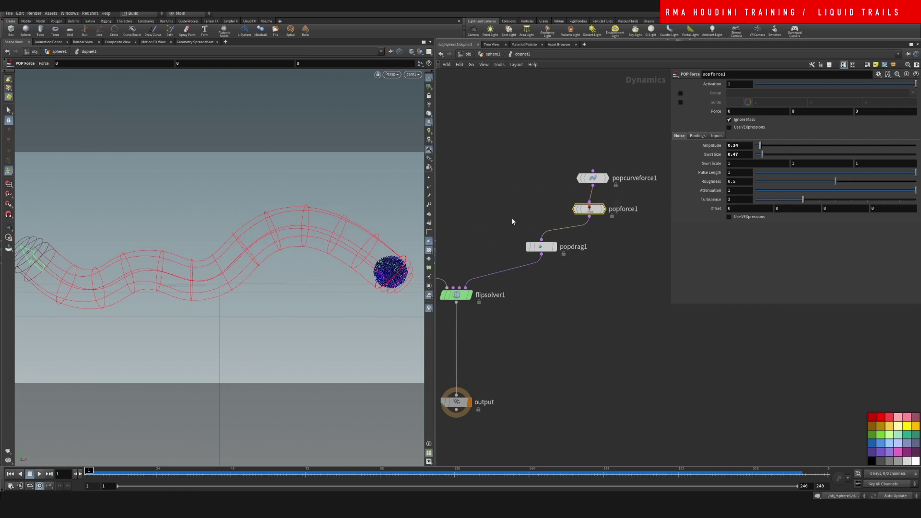
- Set the Particle Separation of flipobject1 inside dopnet1 to .03
{"action": "left_click", "coordinate": [595, 178]}
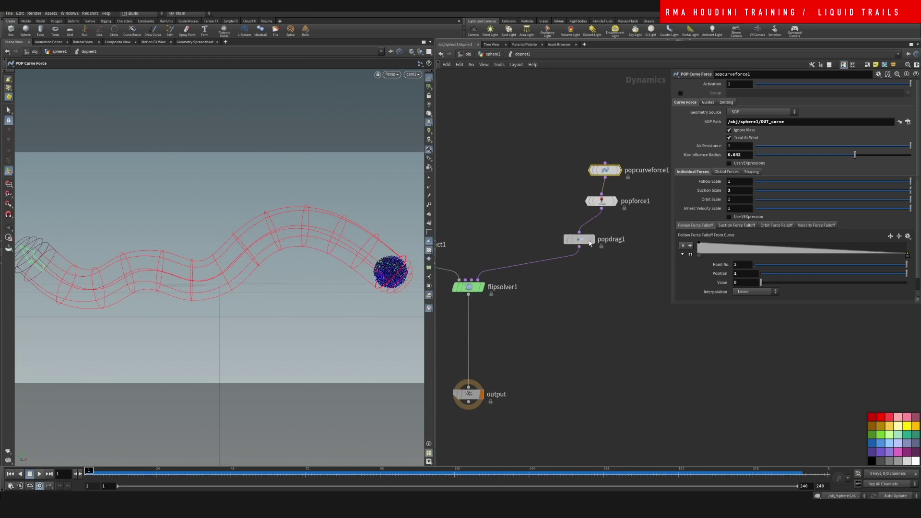
{"action": "key", "text": "u"}
{"action": "middle_click_drag", "start_coordinate": [550, 322], "coordinate": [562, 241]}
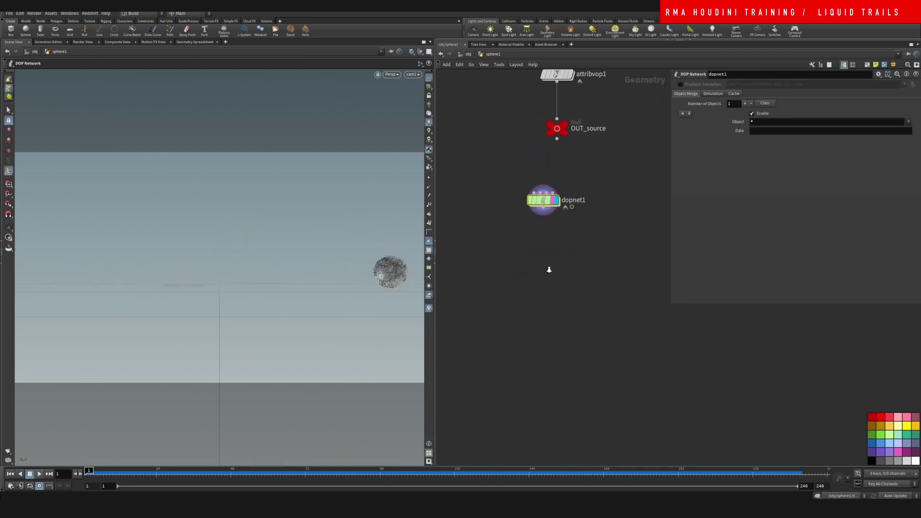
{"action": "scroll", "coordinate": [555, 268], "scroll_direction": "up", "scroll_amount": 1}
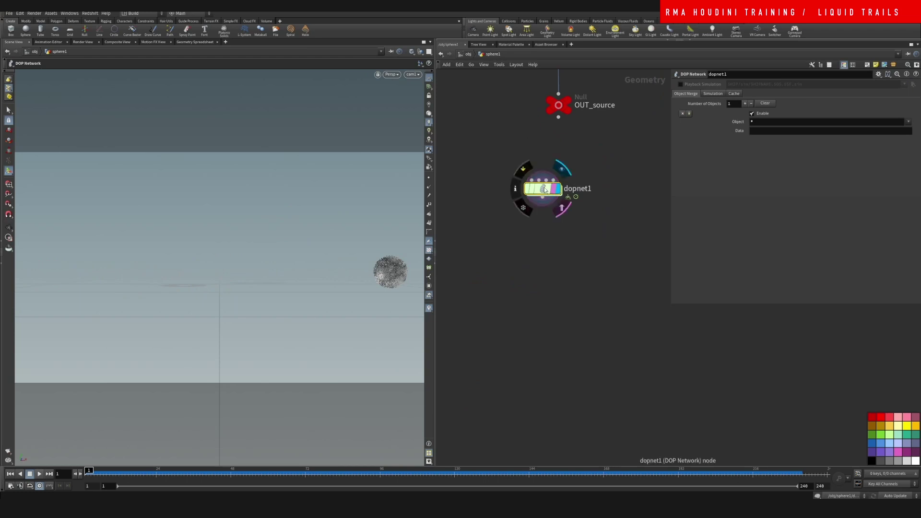
{"action": "double_click", "coordinate": [543, 188]}
{"action": "middle_click_drag", "start_coordinate": [552, 192], "coordinate": [587, 186]}
{"action": "left_click", "coordinate": [454, 235]}
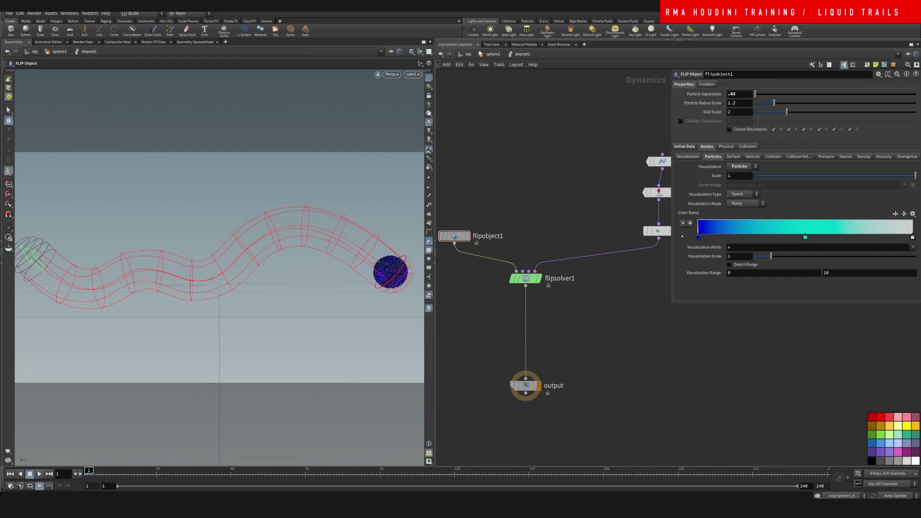
- Add a File Cache node below dopnet1 in sphere1, feed it from dopnet1, and display it
{"action": "key", "text": "u"}
{"action": "key", "text": "Tab"}
{"action": "type", "text": "filec"}
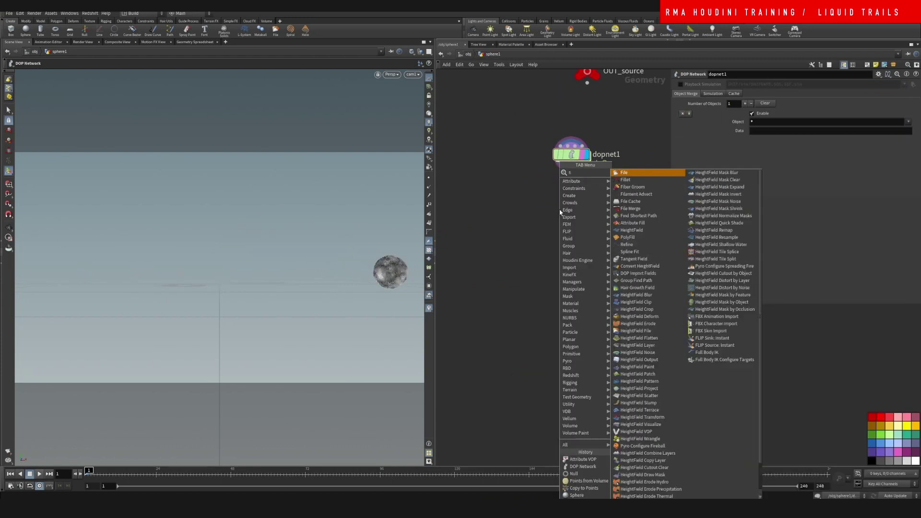
{"action": "key", "text": "Return"}
{"action": "left_click", "coordinate": [560, 211]}
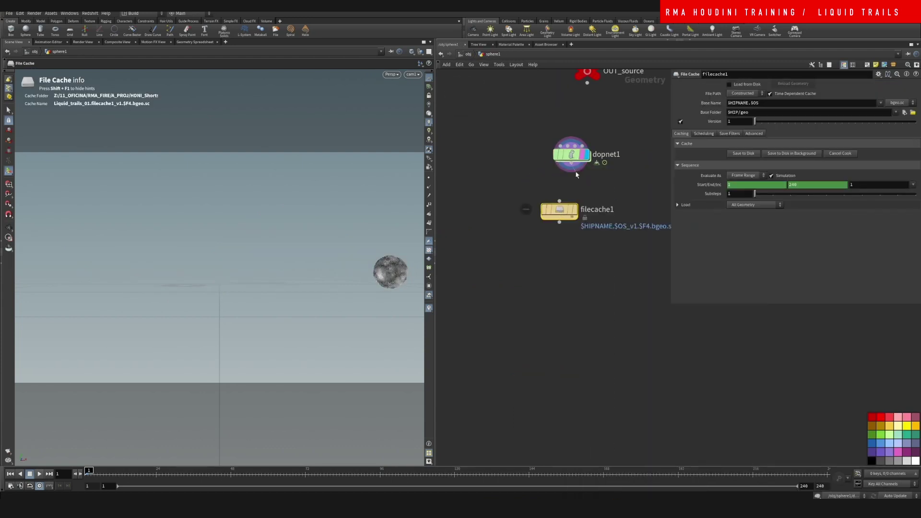
{"action": "left_click_drag", "start_coordinate": [571, 164], "coordinate": [572, 204]}
{"action": "left_click", "coordinate": [587, 204]}
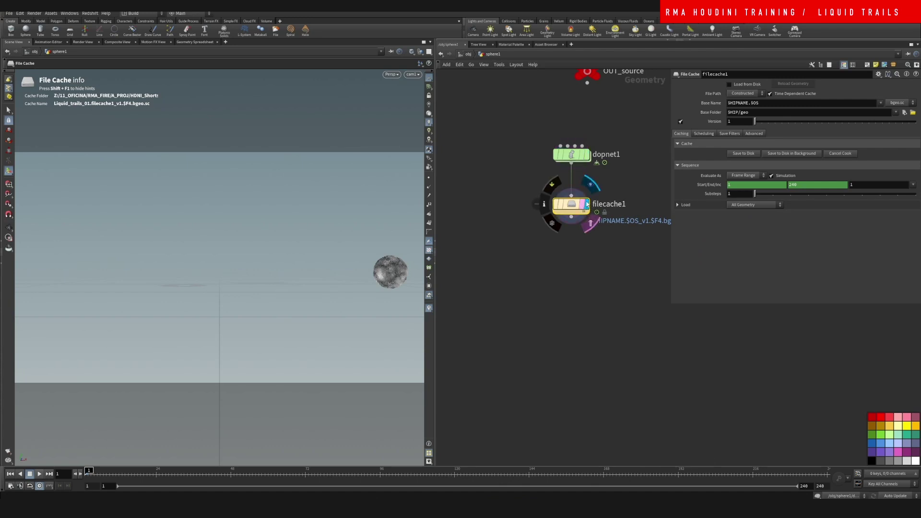
- Rename the File Cache node to particles
{"action": "left_click", "coordinate": [619, 205]}
{"action": "left_click_drag", "start_coordinate": [629, 205], "coordinate": [455, 189]}
{"action": "type", "text": "paritlces"}
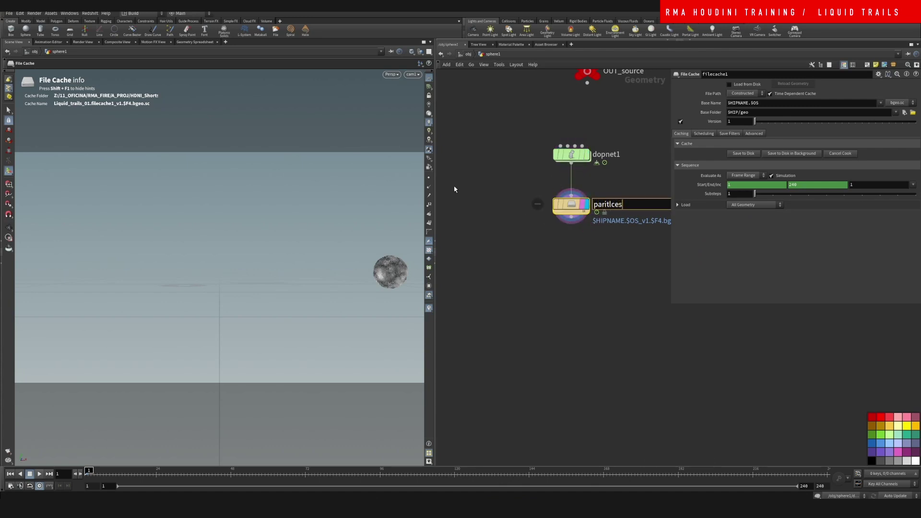
{"action": "key", "text": "Return"}
{"action": "key", "text": "F2"}
{"action": "type", "text": "particles"}
{"action": "key", "text": "Return"}
- Delete the channels on the particles cache's frame range, set the range to 1–150, and save it to disk
{"action": "right_click", "coordinate": [707, 187]}
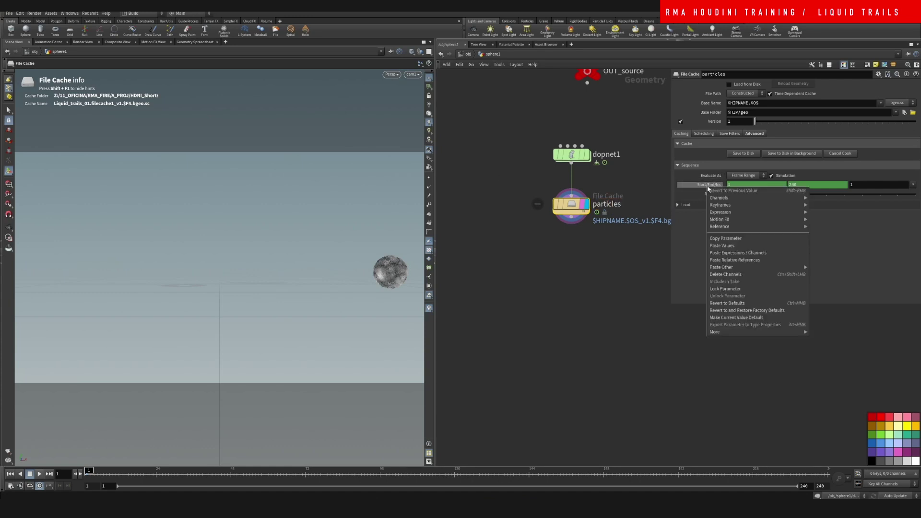
{"action": "left_click", "coordinate": [734, 274]}
{"action": "left_click_drag", "start_coordinate": [806, 185], "coordinate": [673, 179]}
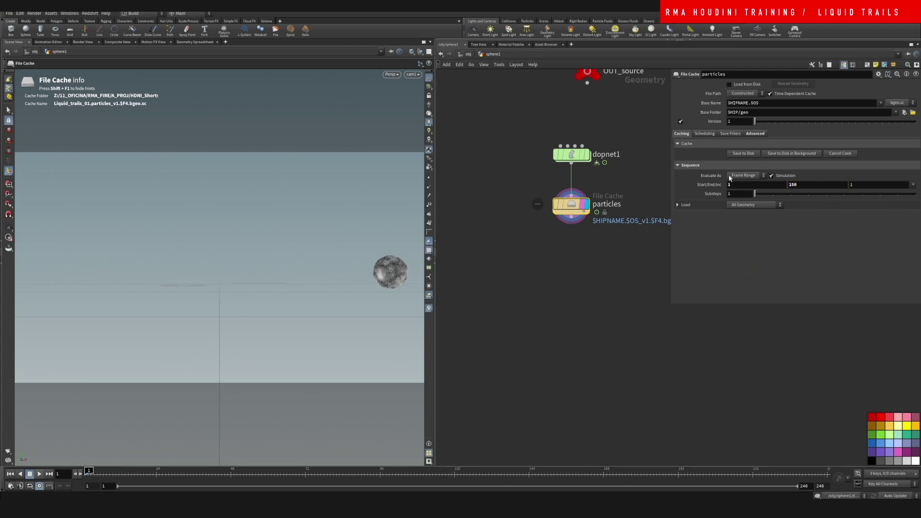
{"action": "left_click", "coordinate": [744, 155]}
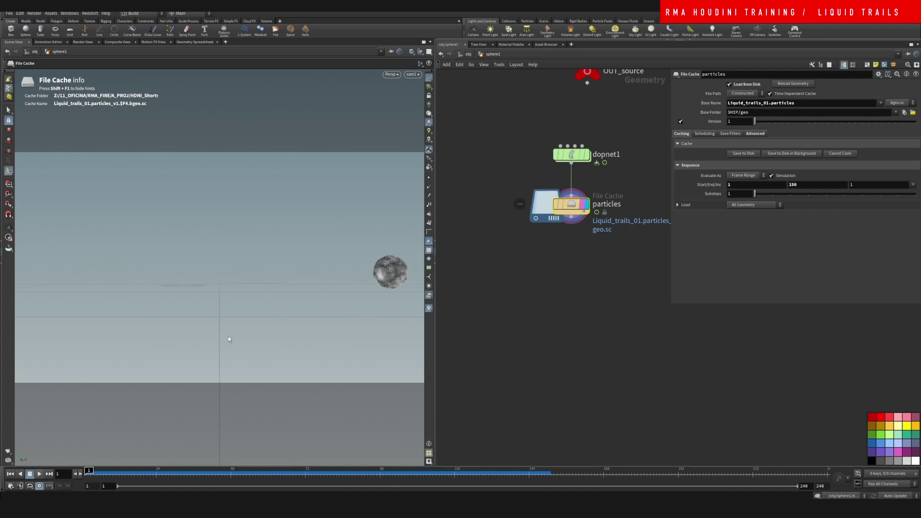
- Scrub the cached particles to frame 144 and add a VDB from Particles node below the particles cache
{"action": "left_click_drag", "start_coordinate": [88, 471], "coordinate": [530, 444]}
{"action": "mouse_move", "coordinate": [542, 305]}
{"action": "middle_mouse_down"}
{"action": "mouse_move", "coordinate": [556, 318]}
{"action": "mouse_move", "coordinate": [562, 294]}
{"action": "middle_mouse_up"}
{"action": "left_click_drag", "start_coordinate": [576, 289], "coordinate": [587, 330]}
{"action": "key", "text": "Tab"}
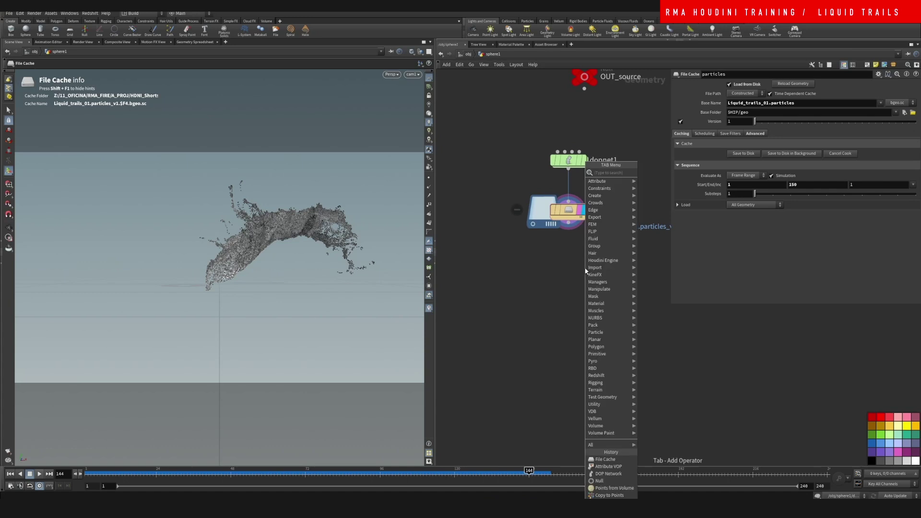
{"action": "type", "text": "vdbfrompa"}
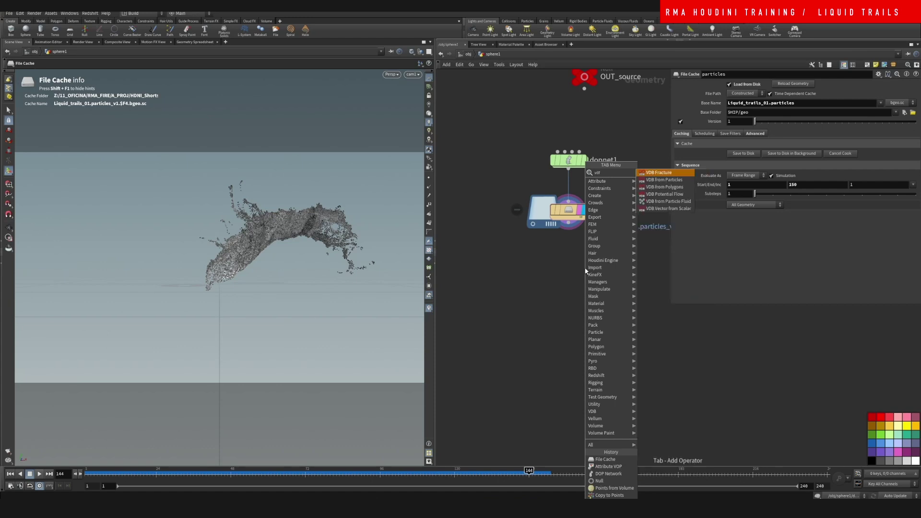
{"action": "key", "text": "Return"}
{"action": "key", "text": "Return"}
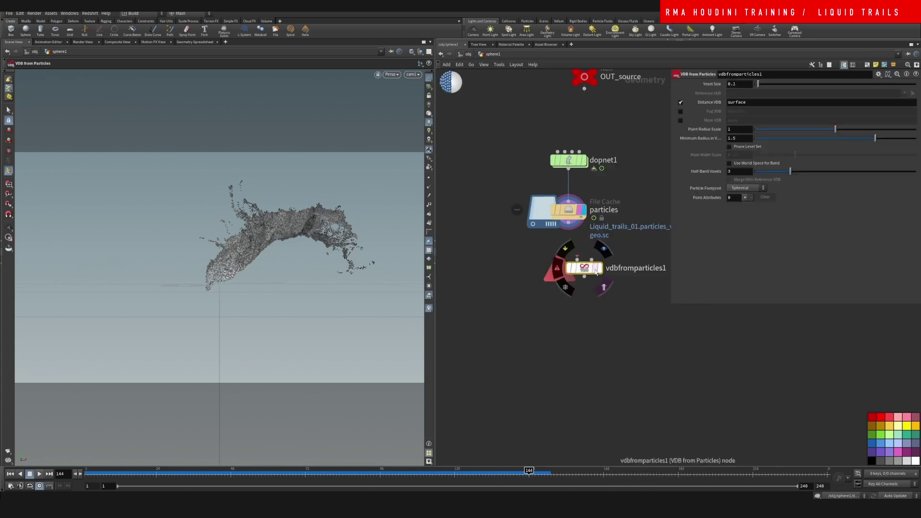
- Connect the particles cache to the first input of vdbfromparticles1 and display the VDB node
{"action": "left_click_drag", "start_coordinate": [586, 269], "coordinate": [545, 296]}
{"action": "left_click", "coordinate": [569, 223]}
{"action": "left_click", "coordinate": [528, 302]}
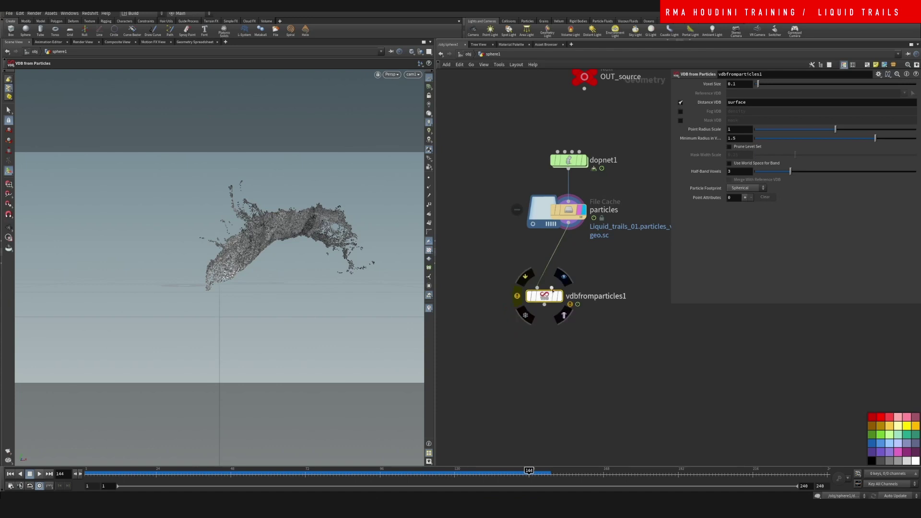
{"action": "left_click", "coordinate": [564, 311]}
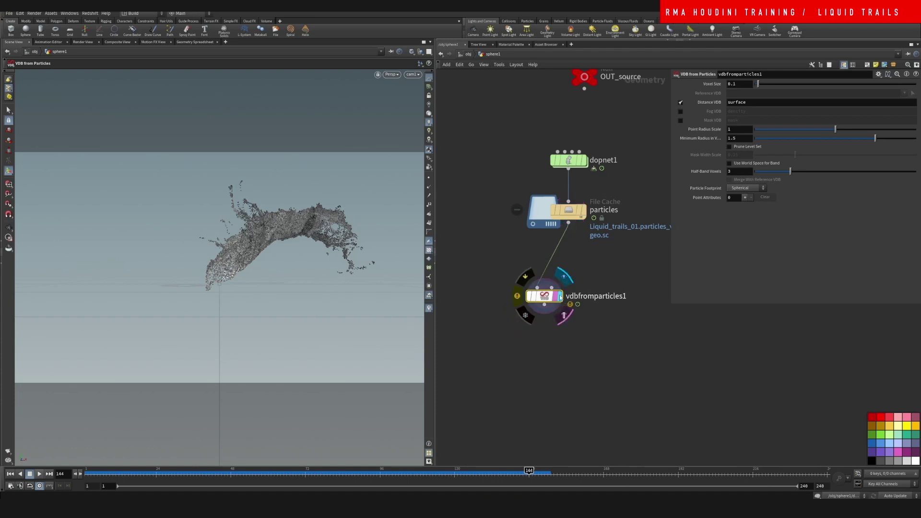
- Try a voxel size of 0.01 with point radius scales of 0.08 and 0.1 on vdbfromparticles1
{"action": "left_click_drag", "start_coordinate": [744, 86], "coordinate": [717, 85]}
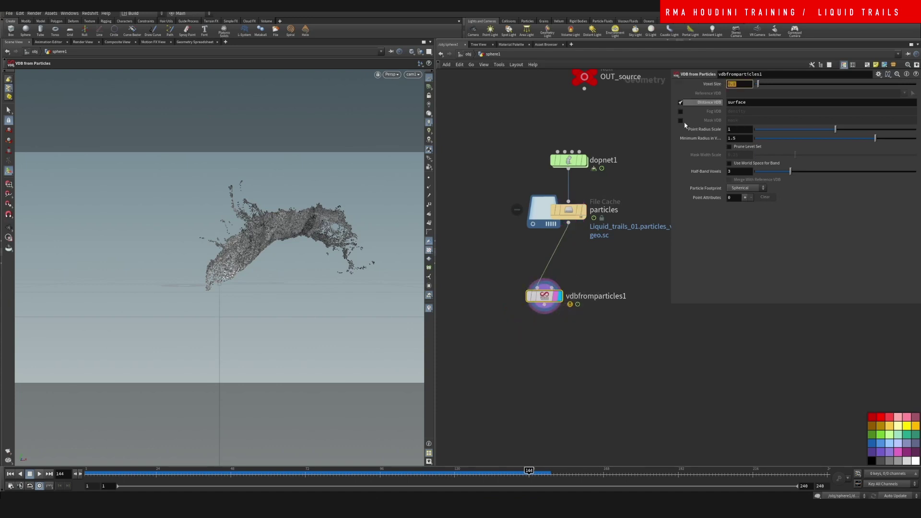
{"action": "key", "text": "Return"}
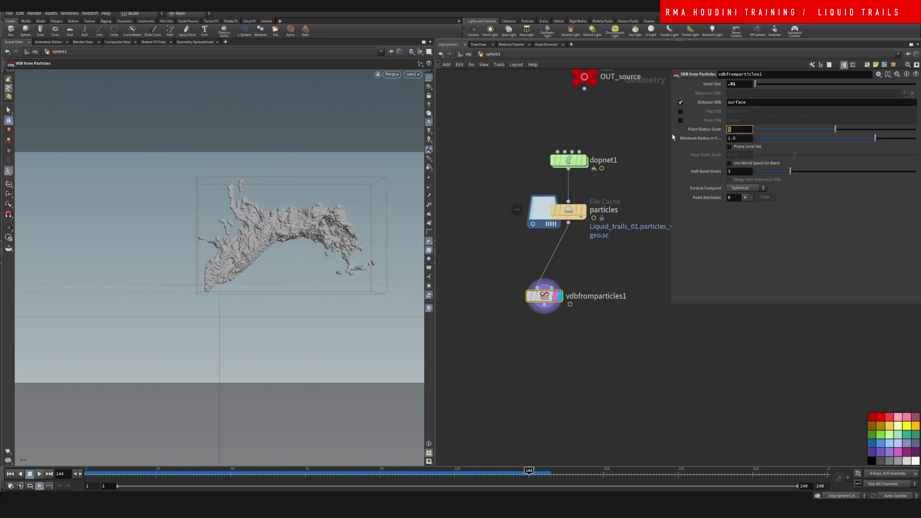
{"action": "type", "text": ".08"}
{"action": "key", "text": "Return"}
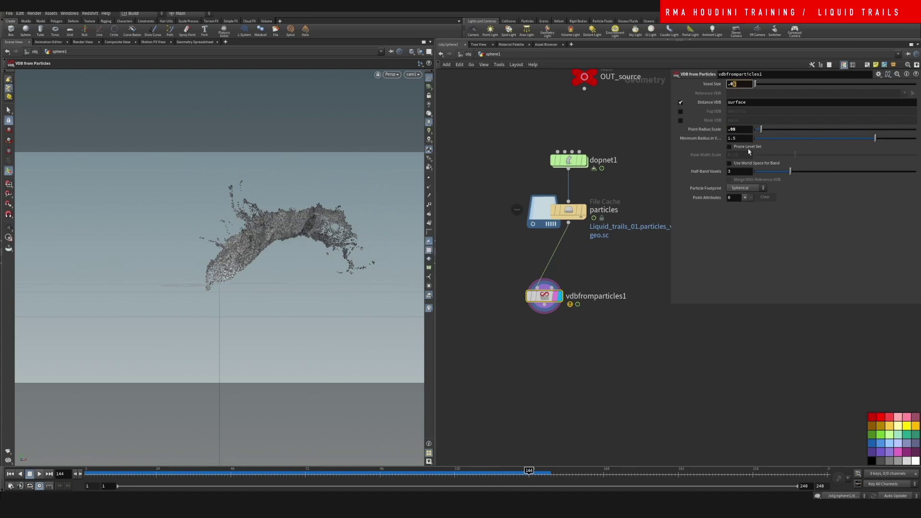
{"action": "key", "text": "Return"}
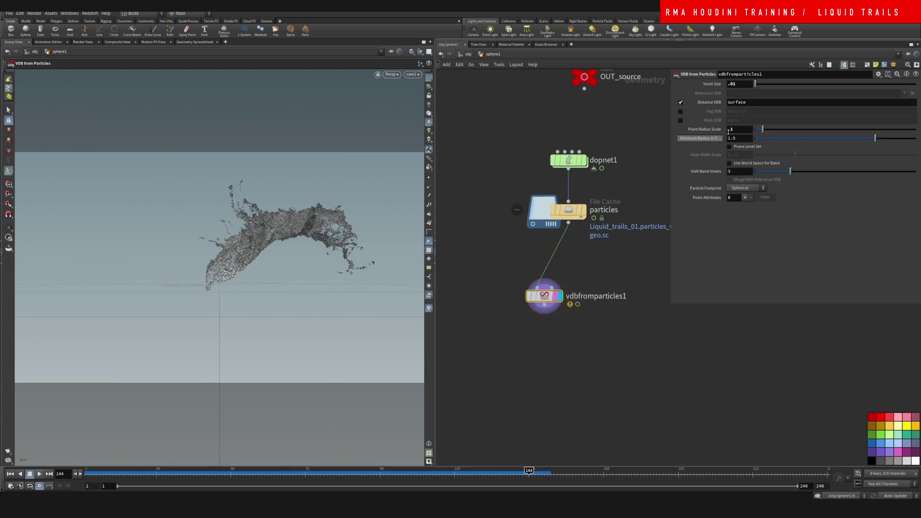
- Set the voxel size of vdbfromparticles1 to 0.008 and its point radius scale to 0.5
{"action": "left_click_drag", "start_coordinate": [733, 85], "coordinate": [756, 82]}
{"action": "left_click_drag", "start_coordinate": [576, 366], "coordinate": [576, 366]}
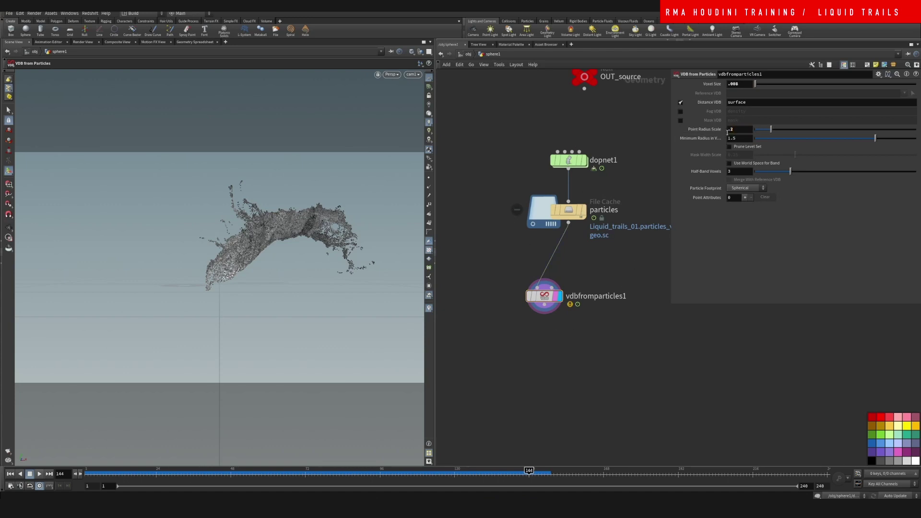
{"action": "left_click_drag", "start_coordinate": [743, 133], "coordinate": [759, 135]}
{"action": "key", "text": "Return"}
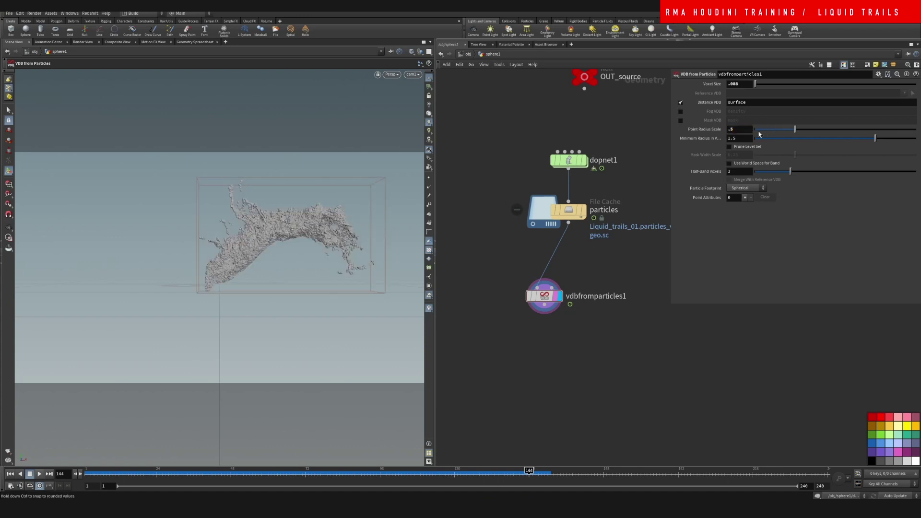
- Reposition vdbfromparticles1 and add a Convert VDB node below it
{"action": "left_click_drag", "start_coordinate": [546, 301], "coordinate": [514, 296]}
{"action": "middle_click_drag", "start_coordinate": [521, 335], "coordinate": [542, 316]}
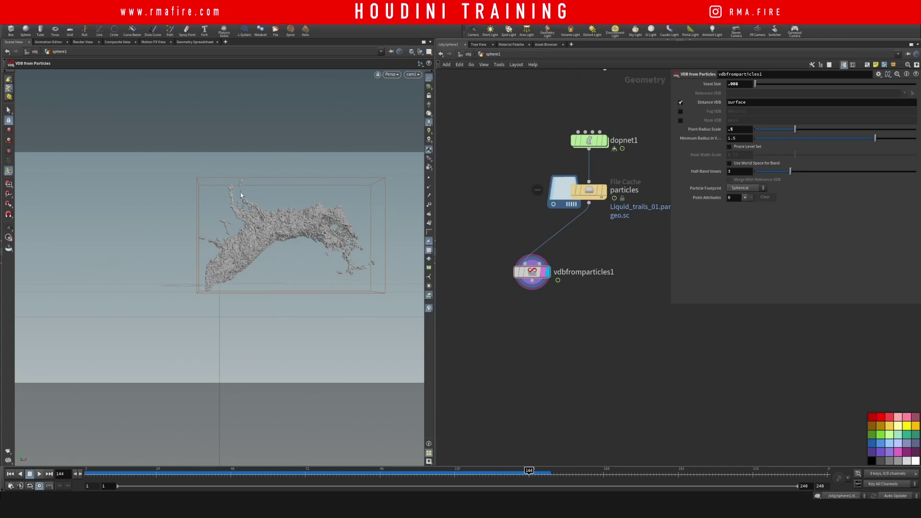
{"action": "middle_click_drag", "start_coordinate": [568, 308], "coordinate": [568, 295]}
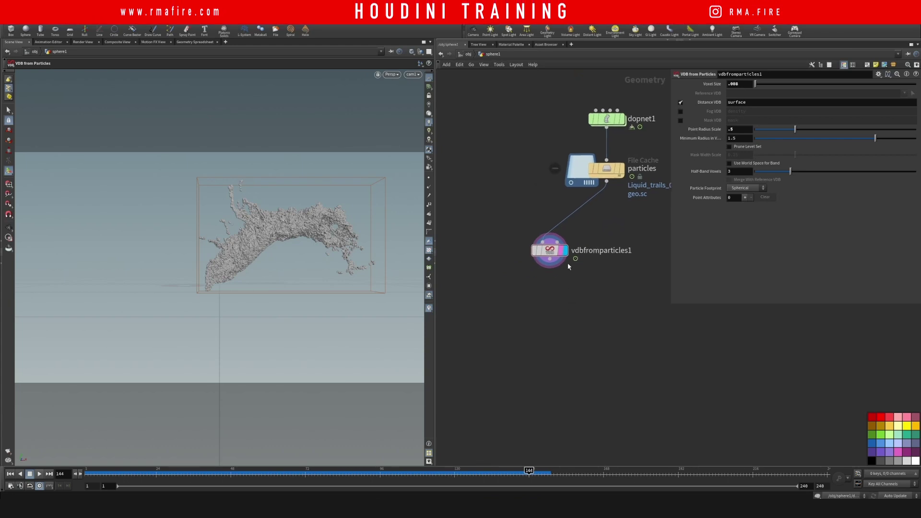
{"action": "key", "text": "Tab"}
{"action": "type", "text": "vdb con"}
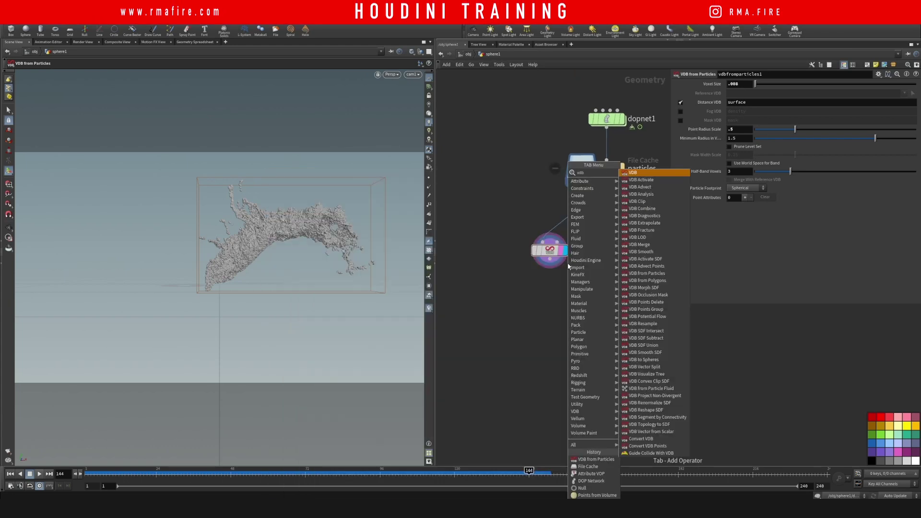
{"action": "key", "text": "Return"}
{"action": "left_click", "coordinate": [568, 263]}
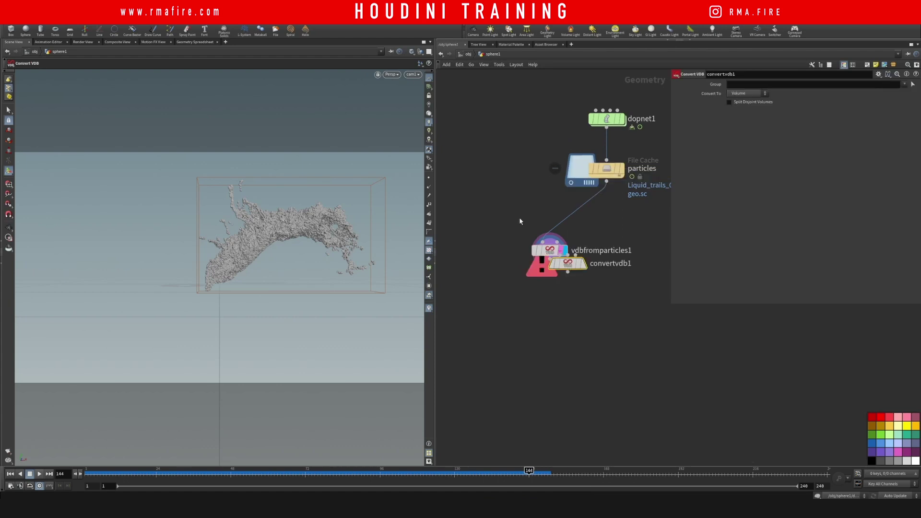
- Connect vdbfromparticles1 to the first input of convertvdb1 and display the convert node
{"action": "left_click_drag", "start_coordinate": [568, 265], "coordinate": [551, 302]}
{"action": "left_click", "coordinate": [549, 260]}
{"action": "left_click", "coordinate": [537, 305]}
{"action": "left_click", "coordinate": [566, 295]}
{"action": "left_click_drag", "start_coordinate": [588, 282], "coordinate": [567, 300]}
- Set convertvdb1 to convert to Polygons and move it further below vdbfromparticles1 to leave room for another node
{"action": "left_click", "coordinate": [746, 96]}
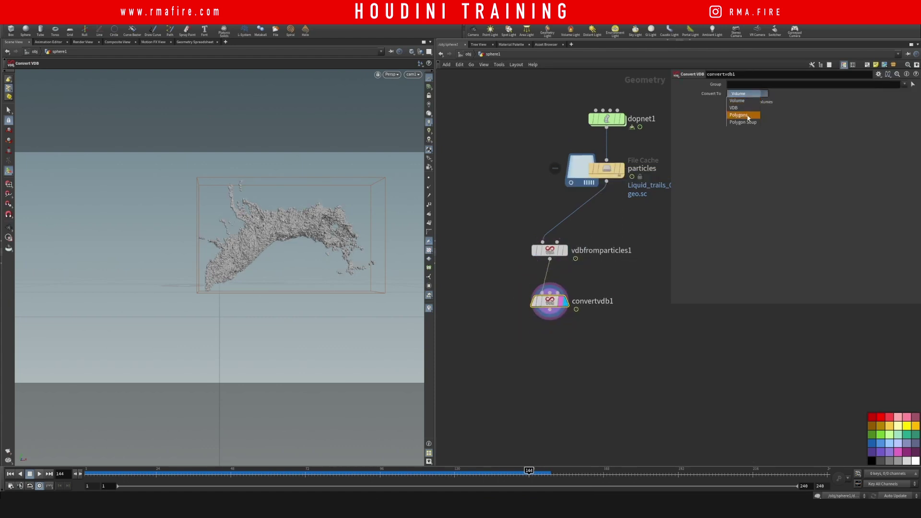
{"action": "left_click", "coordinate": [747, 116]}
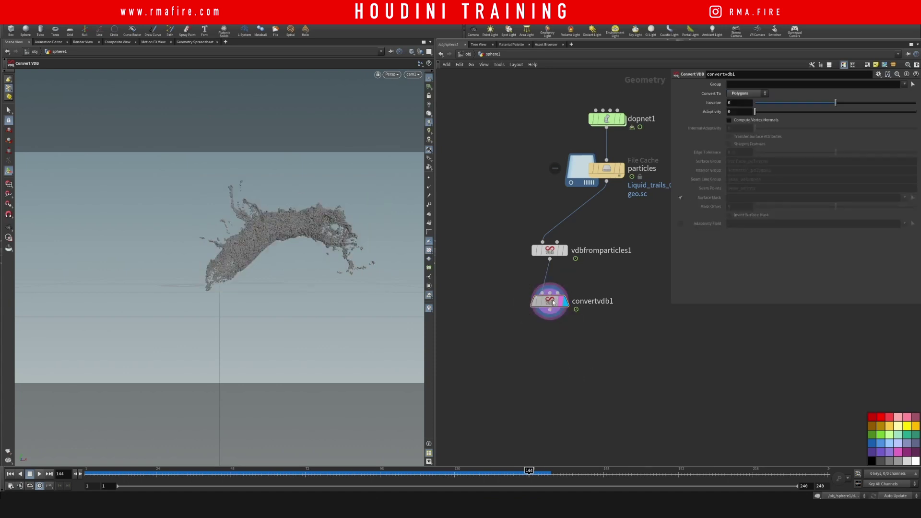
{"action": "left_click_drag", "start_coordinate": [551, 302], "coordinate": [551, 318]}
{"action": "left_click_drag", "start_coordinate": [559, 366], "coordinate": [580, 370]}
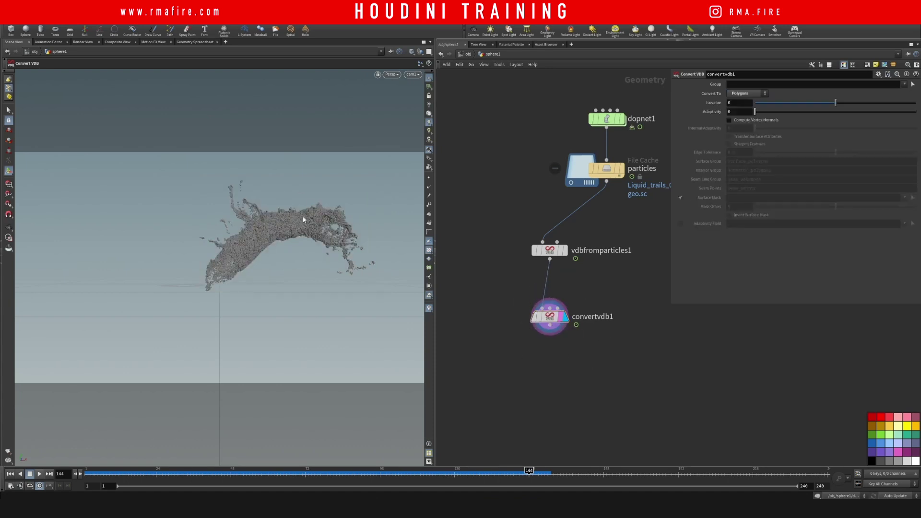
{"action": "middle_click_drag", "start_coordinate": [592, 272], "coordinate": [593, 231]}
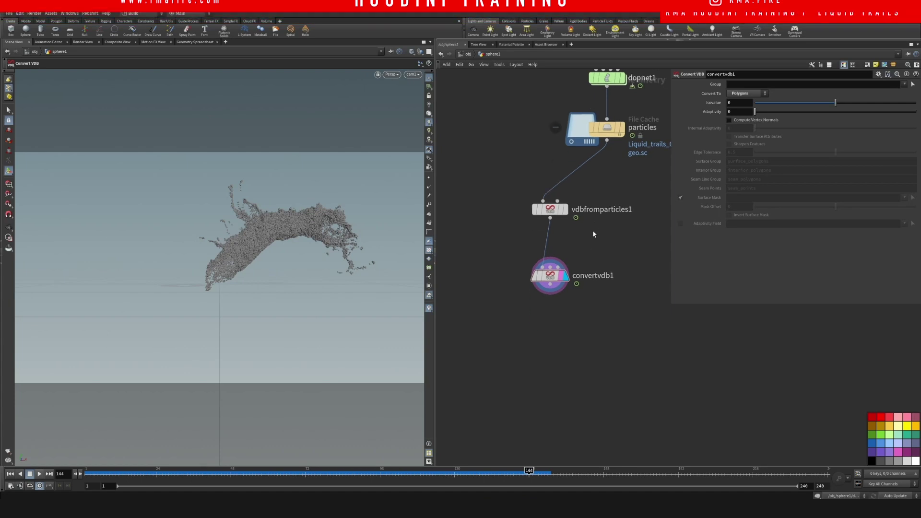
{"action": "left_click_drag", "start_coordinate": [558, 274], "coordinate": [558, 296]}
{"action": "key", "text": "Tab"}
{"action": "type", "text": "vdbs"}
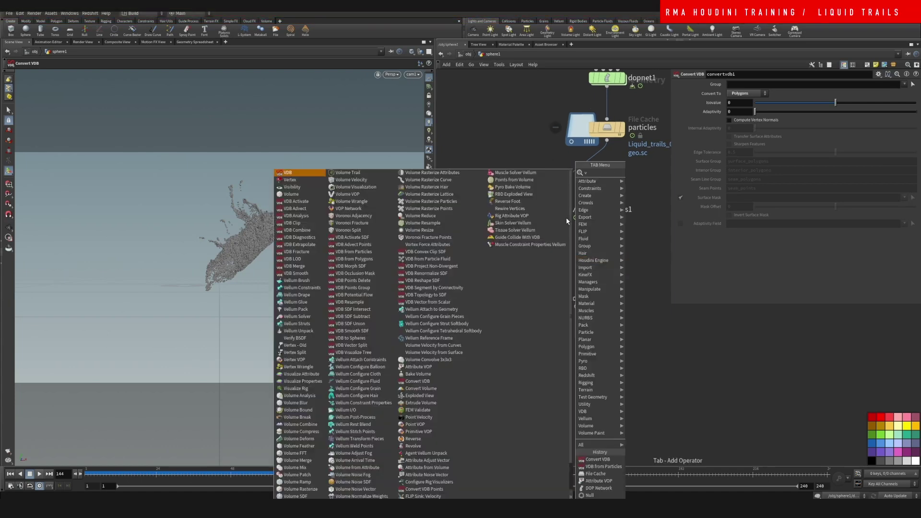
{"action": "key", "text": "Return"}
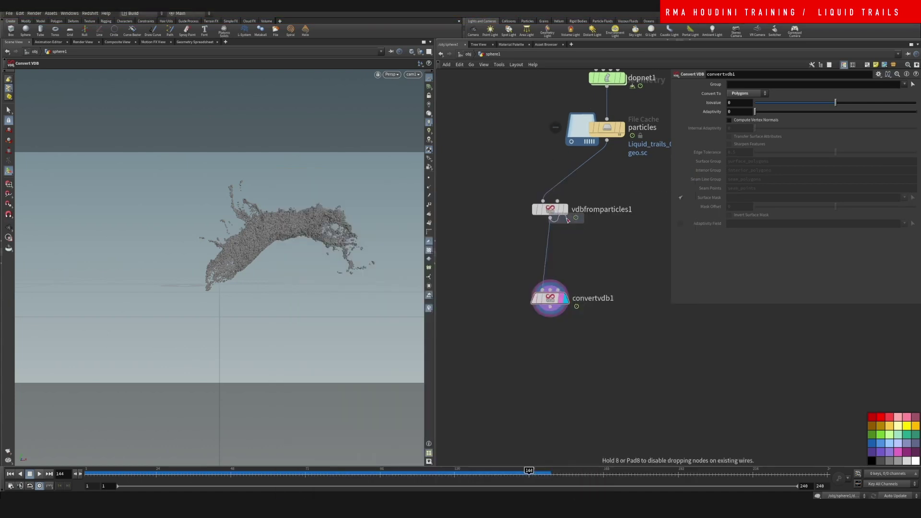
{"action": "key", "text": "Tab"}
{"action": "type", "text": "vdbse"}
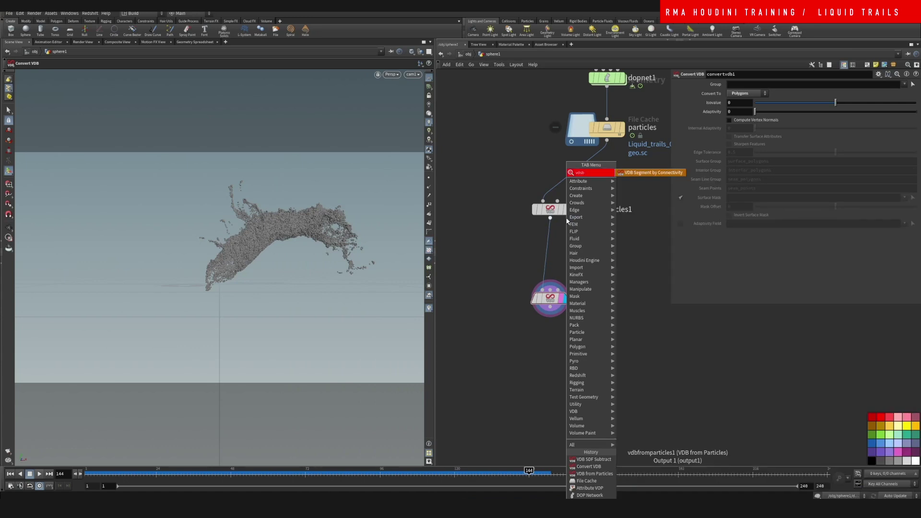
{"action": "key", "text": "Return"}
- Insert a VDB Smooth SDF node on the wire between vdbfromparticles1 and convertvdb1, and straighten the node chain
{"action": "key", "text": "Tab"}
{"action": "type", "text": "vdbs"}
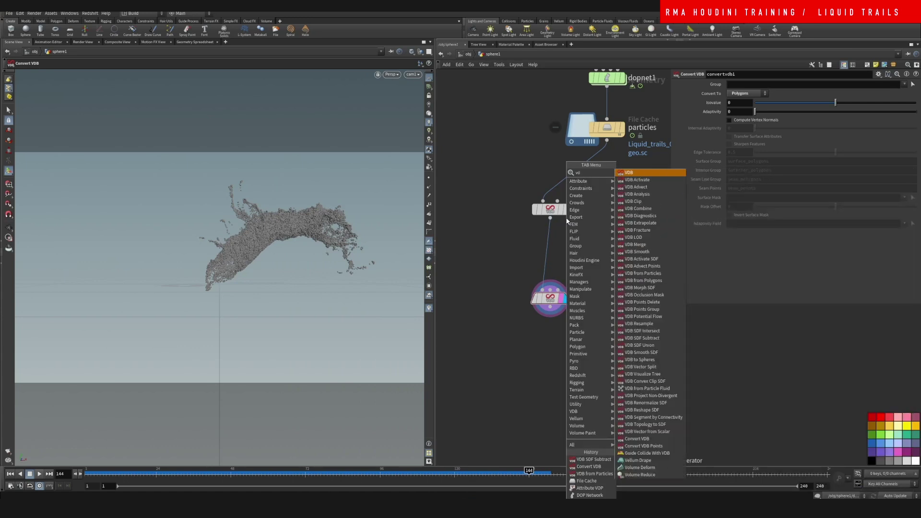
{"action": "key", "text": "Return"}
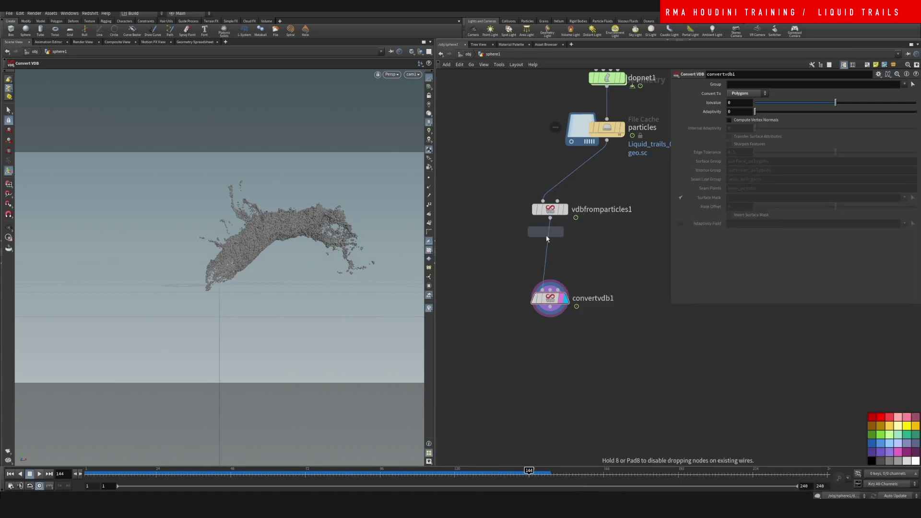
{"action": "left_click", "coordinate": [546, 262]}
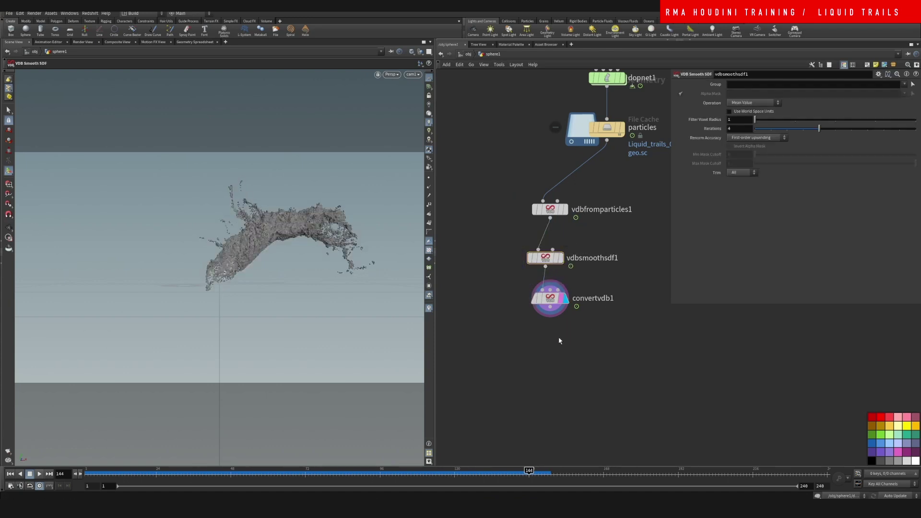
{"action": "left_click_drag", "start_coordinate": [548, 300], "coordinate": [544, 305]}
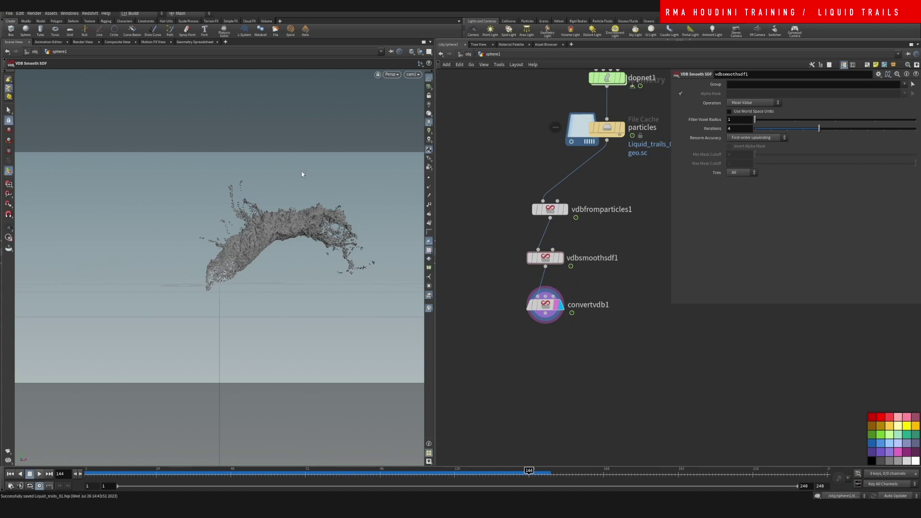
- Open an additional scene view and look through cam1 in it
{"action": "key", "text": "ctrl+t"}
{"action": "left_click", "coordinate": [411, 76]}
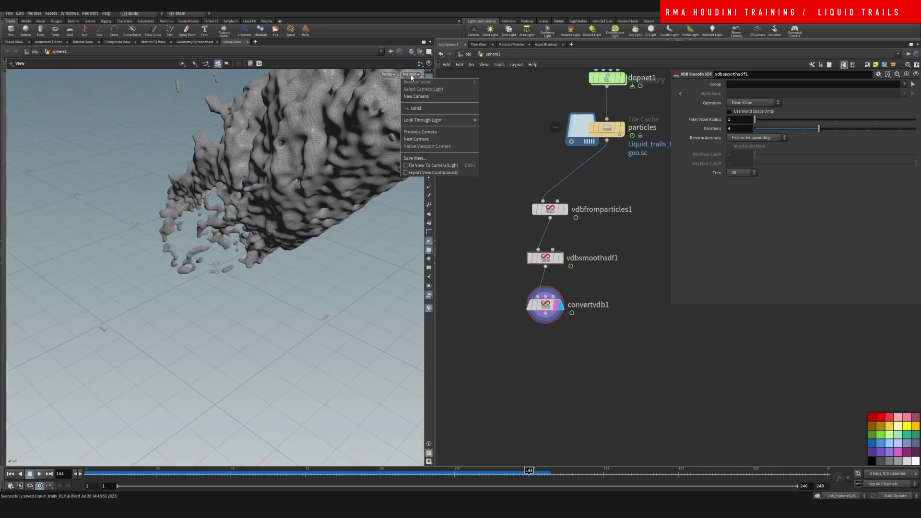
{"action": "left_click", "coordinate": [416, 108]}
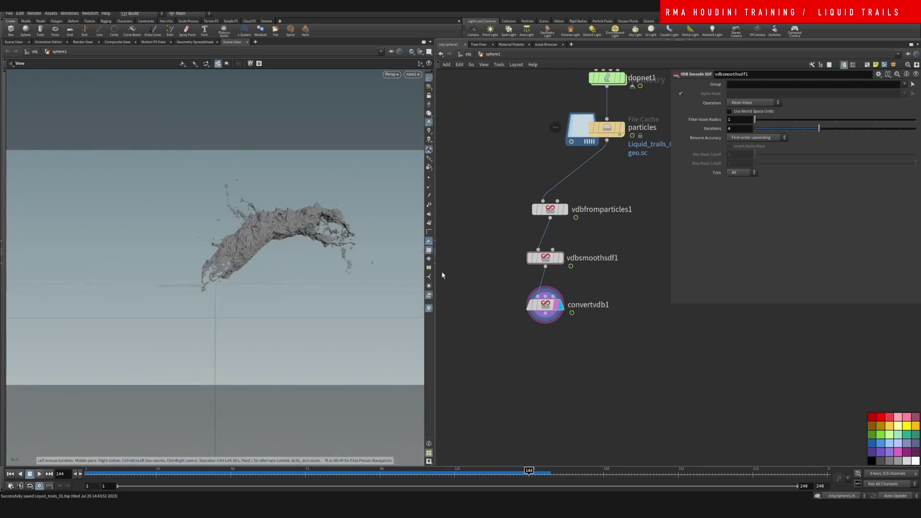
- Line up vdbfromparticles1, vdbsmoothsdf1 and convertvdb1 in an evenly spaced column directly below the particles cache
{"action": "middle_click_drag", "start_coordinate": [631, 328], "coordinate": [626, 314]}
{"action": "left_click_drag", "start_coordinate": [540, 293], "coordinate": [540, 283]}
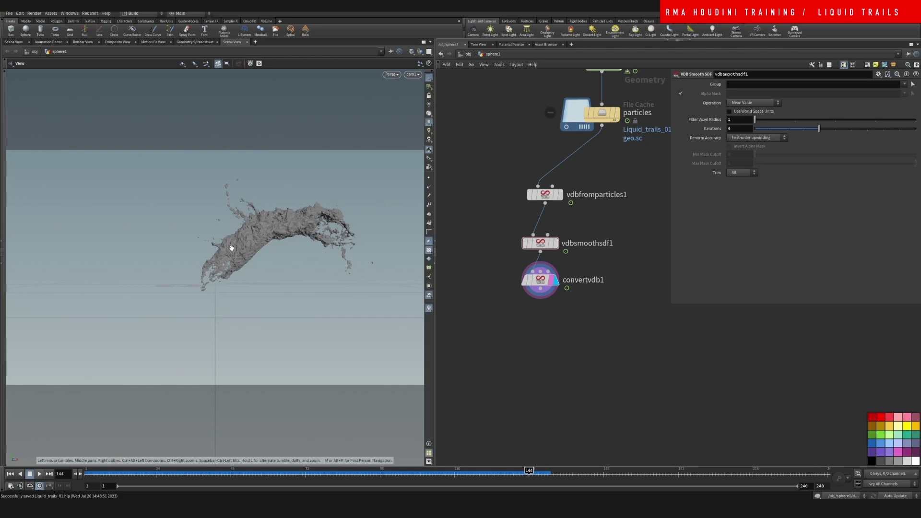
{"action": "middle_click_drag", "start_coordinate": [575, 322], "coordinate": [531, 356]}
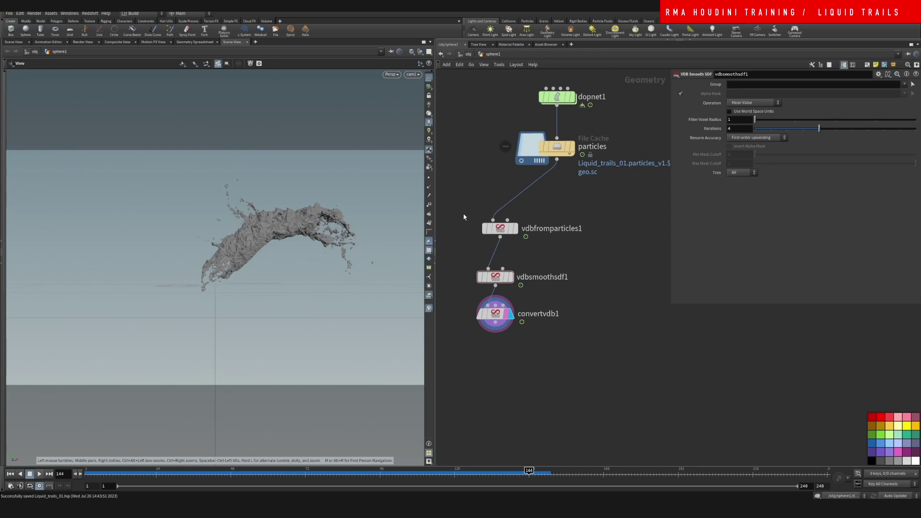
{"action": "left_click_drag", "start_coordinate": [464, 215], "coordinate": [501, 312]}
{"action": "left_click_drag", "start_coordinate": [500, 232], "coordinate": [564, 209]}
{"action": "left_click", "coordinate": [621, 193]}
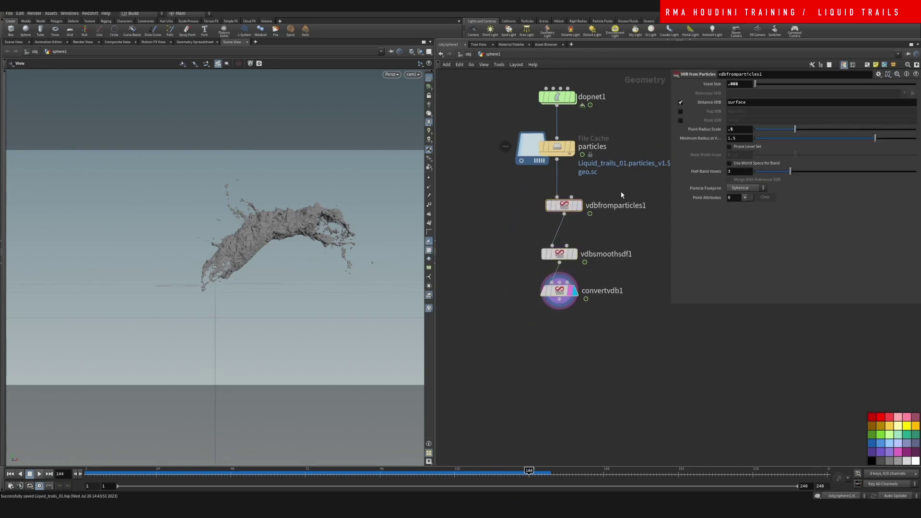
{"action": "middle_click_drag", "start_coordinate": [621, 195], "coordinate": [549, 239]}
{"action": "left_click_drag", "start_coordinate": [497, 250], "coordinate": [493, 246]}
{"action": "left_click_drag", "start_coordinate": [491, 298], "coordinate": [492, 289]}
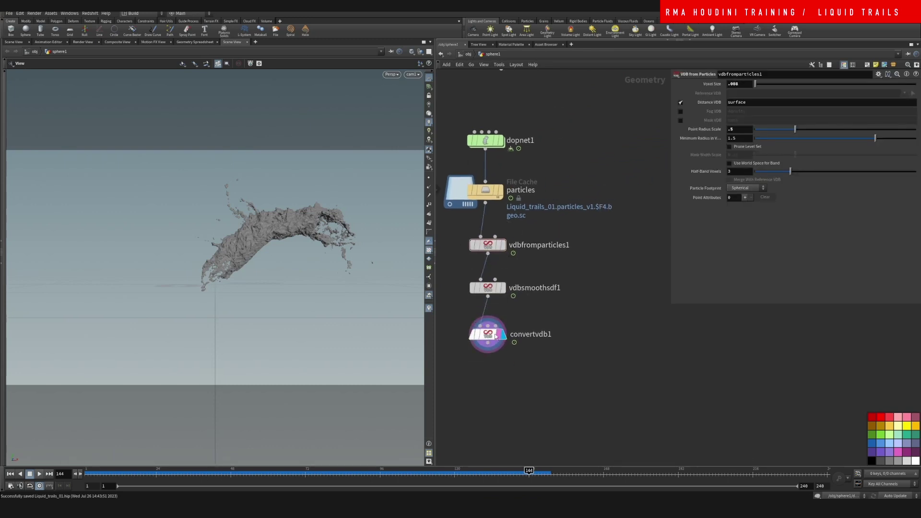
{"action": "left_click_drag", "start_coordinate": [495, 337], "coordinate": [496, 331]}
- Duplicate the particles File Cache below convertvdb1, wired to its output, and rename the copy to mesh
{"action": "left_click_drag", "start_coordinate": [486, 191], "coordinate": [488, 422], "text": "alt"}
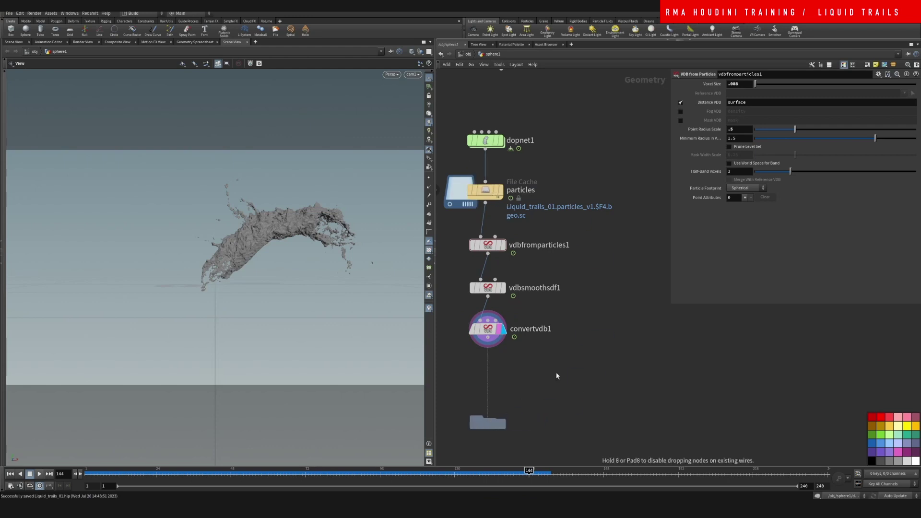
{"action": "middle_click_drag", "start_coordinate": [558, 346], "coordinate": [586, 225]}
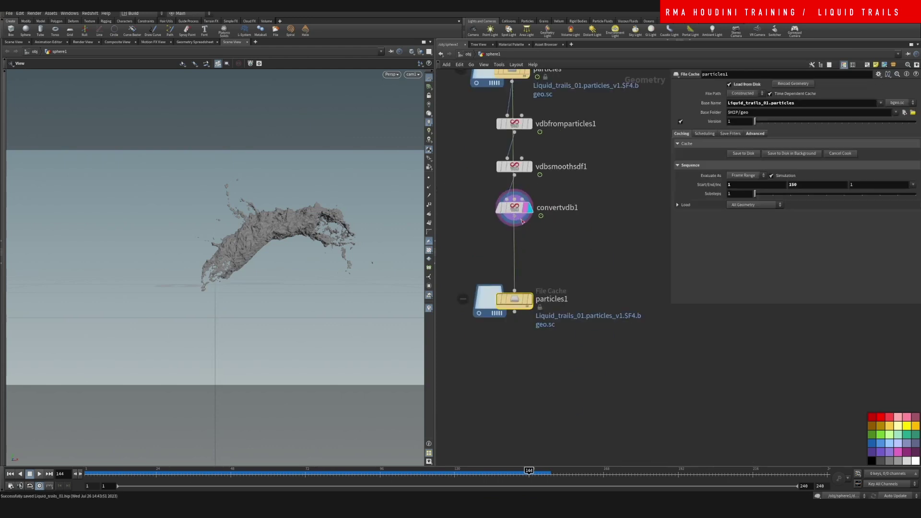
{"action": "double_click", "coordinate": [557, 303]}
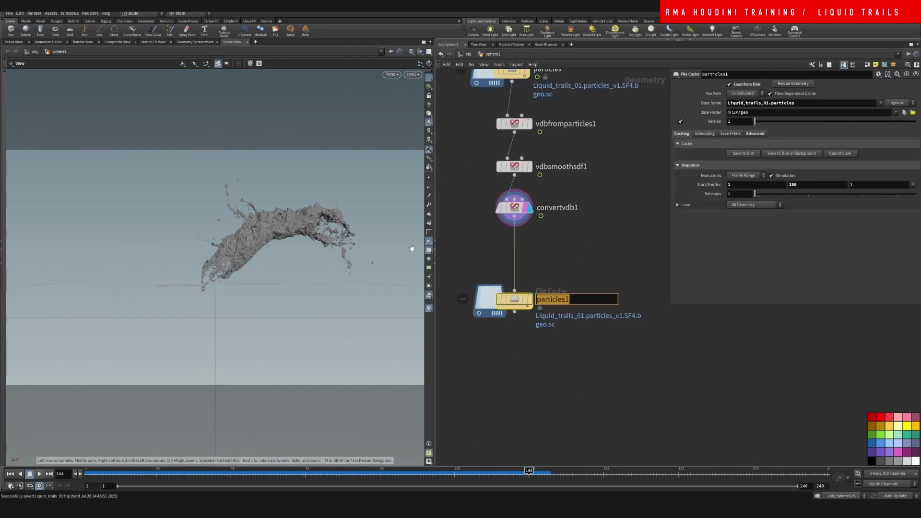
{"action": "type", "text": "mesh"}
{"action": "key", "text": "Return"}
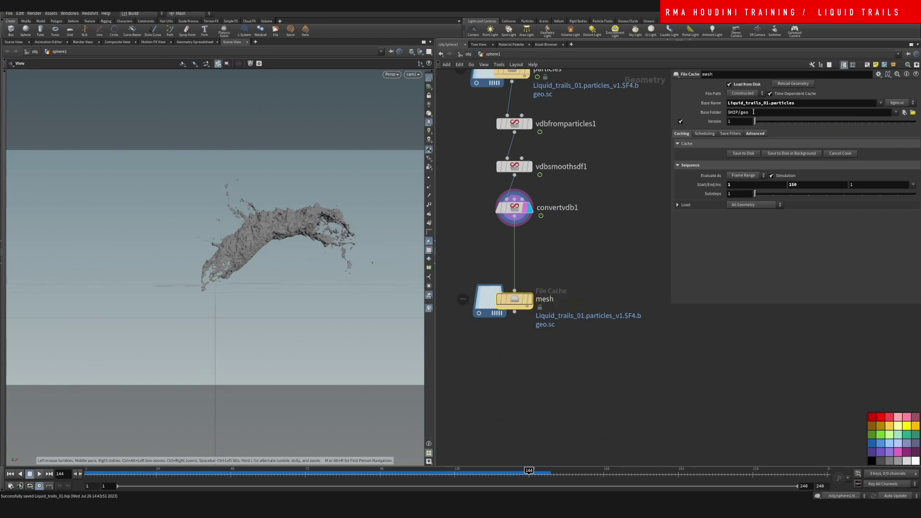
- Revert the mesh cache's base name to its default and save the cache to disk
{"action": "right_click", "coordinate": [711, 103]}
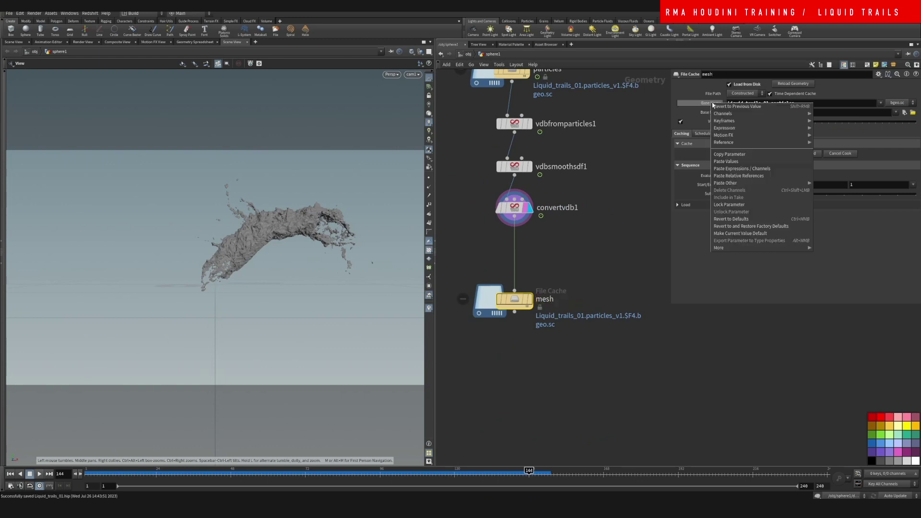
{"action": "left_click", "coordinate": [729, 219]}
{"action": "left_click", "coordinate": [743, 156]}
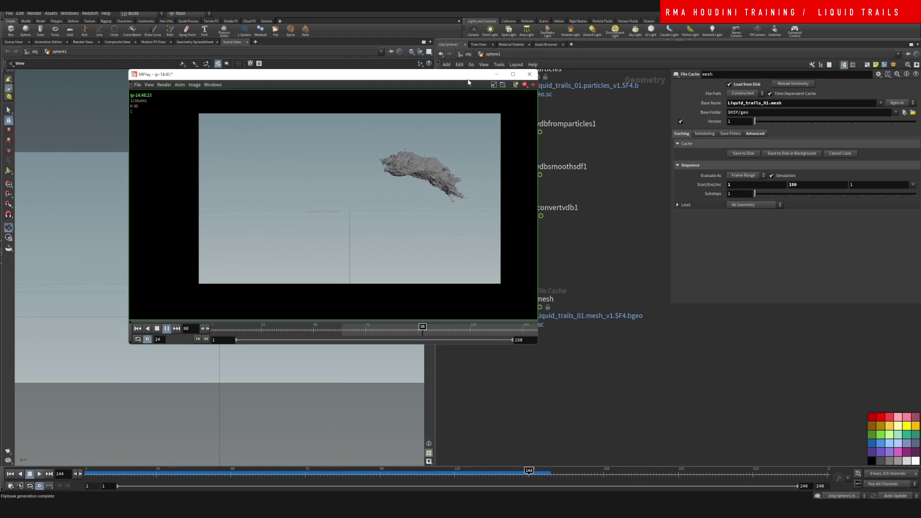
- Move the MPlay window clear of the network and examine the mesh flipbook up close
{"action": "left_click_drag", "start_coordinate": [468, 75], "coordinate": [373, 110]}
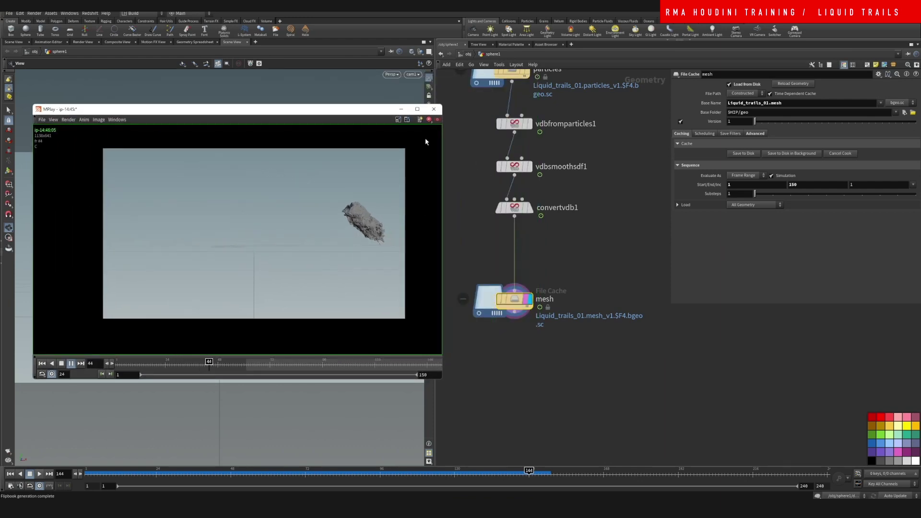
{"action": "scroll", "coordinate": [318, 194], "scroll_direction": "up", "scroll_amount": 2}
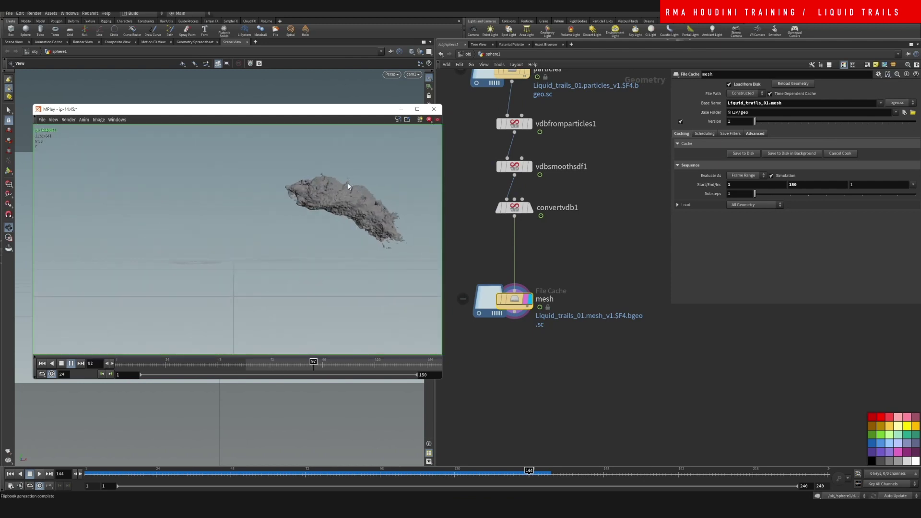
- Close the mesh flipbook and return from the sphere1 network to the object level
{"action": "scroll", "coordinate": [343, 187], "scroll_direction": "up", "scroll_amount": 2}
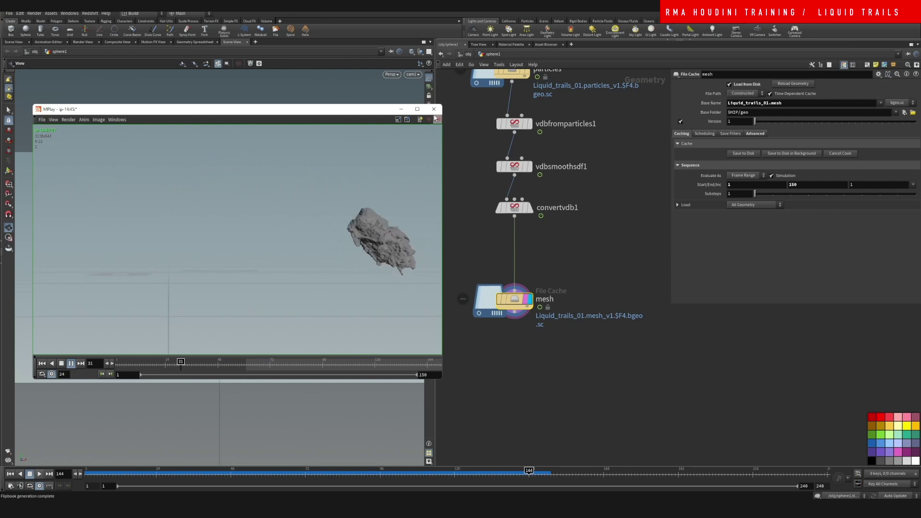
{"action": "left_click", "coordinate": [510, 450]}
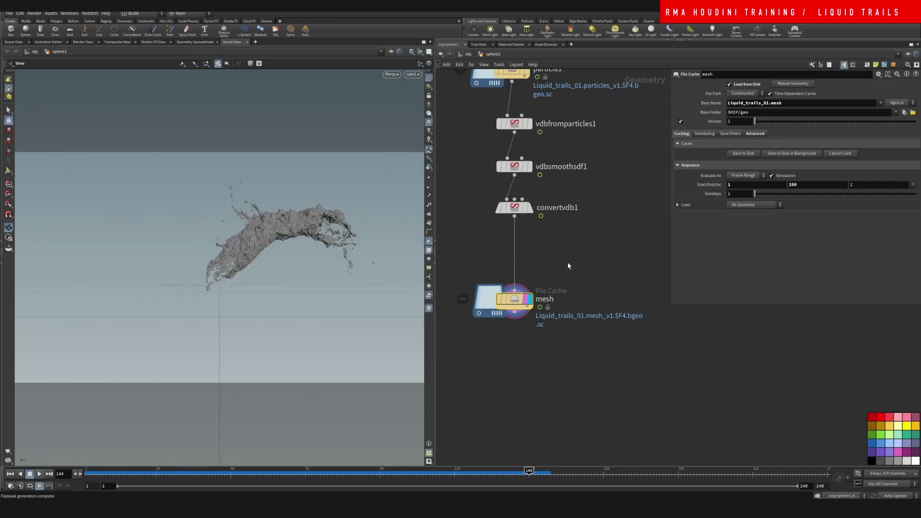
{"action": "left_click", "coordinate": [586, 269]}
{"action": "middle_click_drag", "start_coordinate": [586, 270], "coordinate": [588, 264]}
{"action": "left_click", "coordinate": [467, 54]}
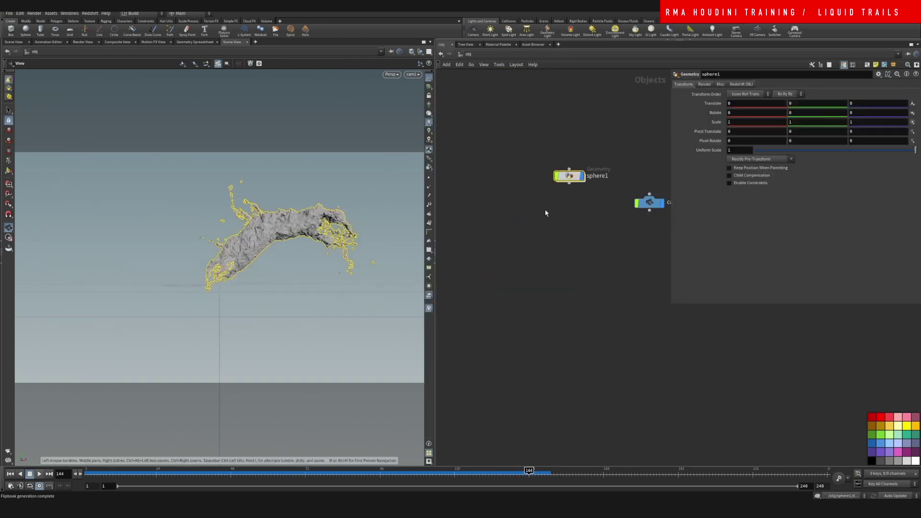
- Add a Redshift dome light below sphere1 in the object network
{"action": "left_click", "coordinate": [529, 251]}
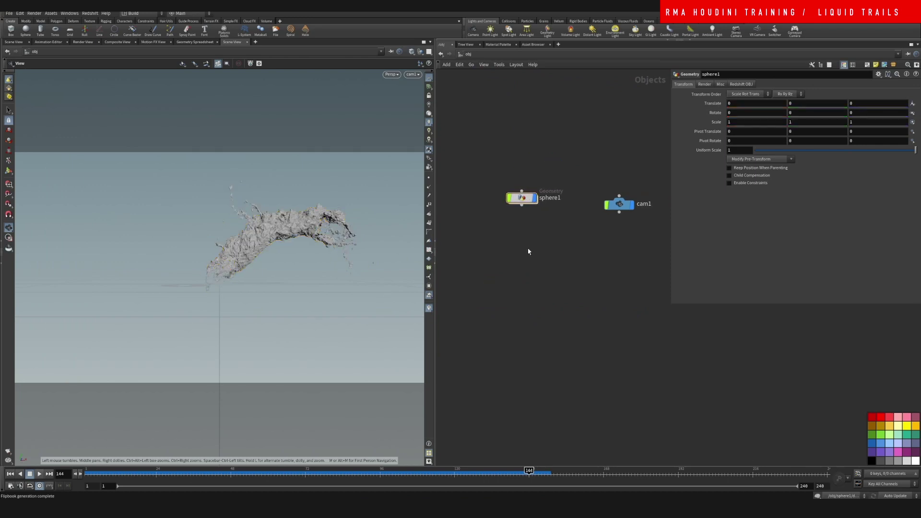
{"action": "key", "text": "Tab"}
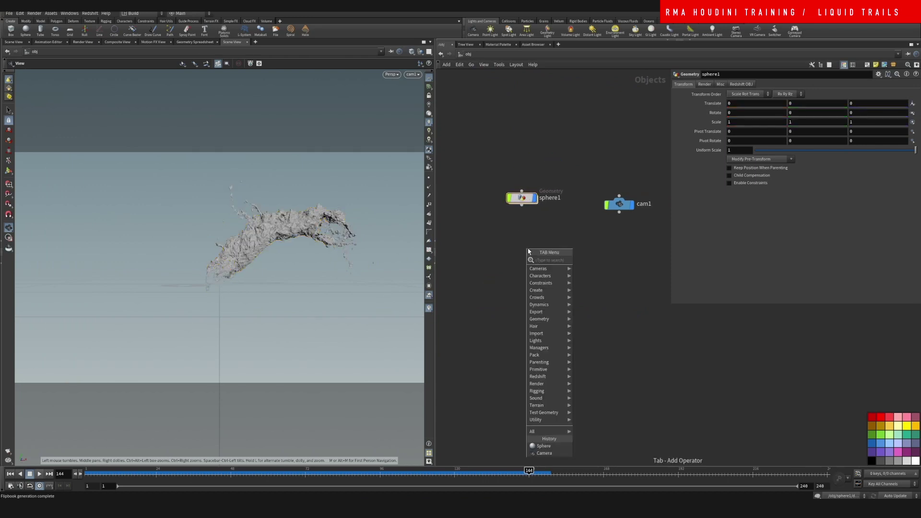
{"action": "type", "text": "dome"}
{"action": "key", "text": "Return"}
{"action": "left_click", "coordinate": [528, 251]}
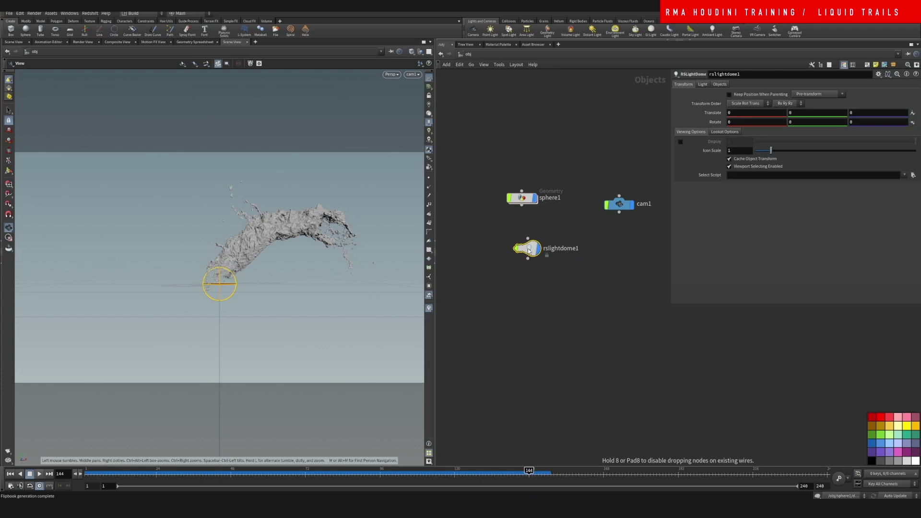
- Open the file browser for the dome light's texture and browse to Z:/04_ASSETS/04_TEXTURES
{"action": "left_click", "coordinate": [703, 84]}
{"action": "left_click", "coordinate": [913, 160]}
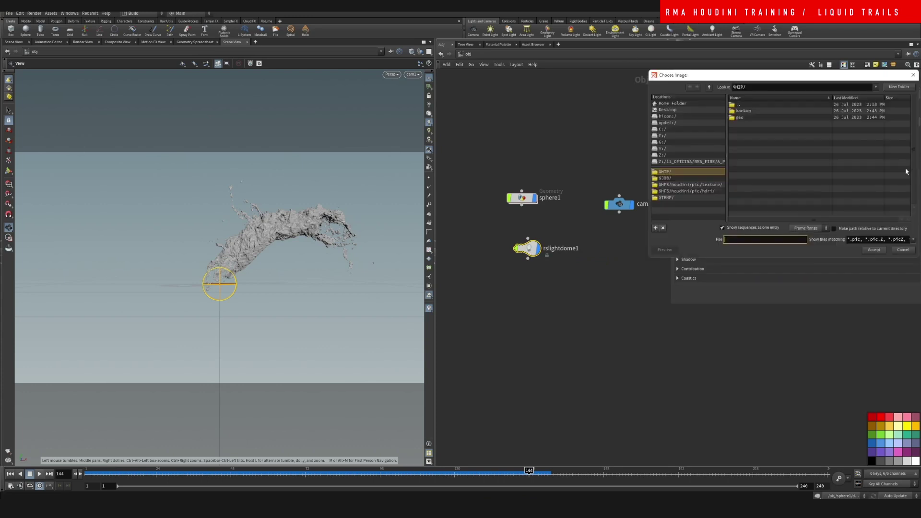
{"action": "left_click", "coordinate": [691, 162]}
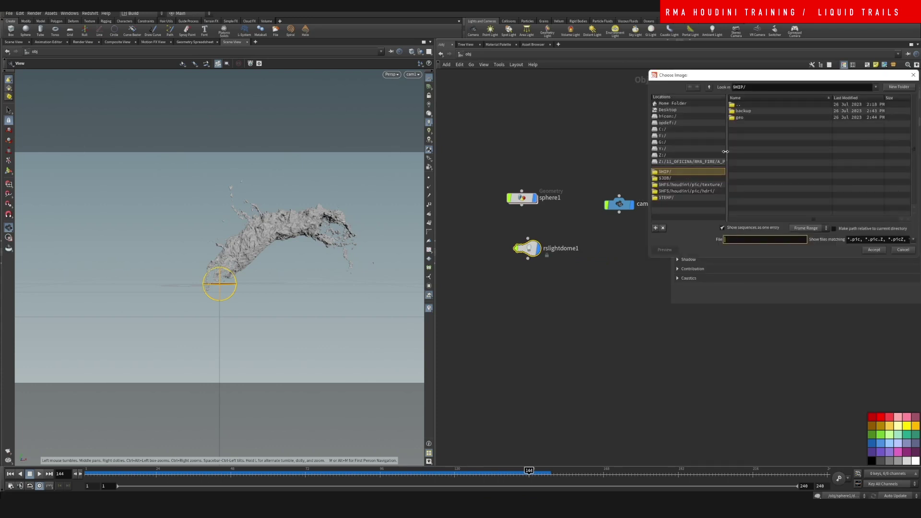
{"action": "double_click", "coordinate": [758, 105]}
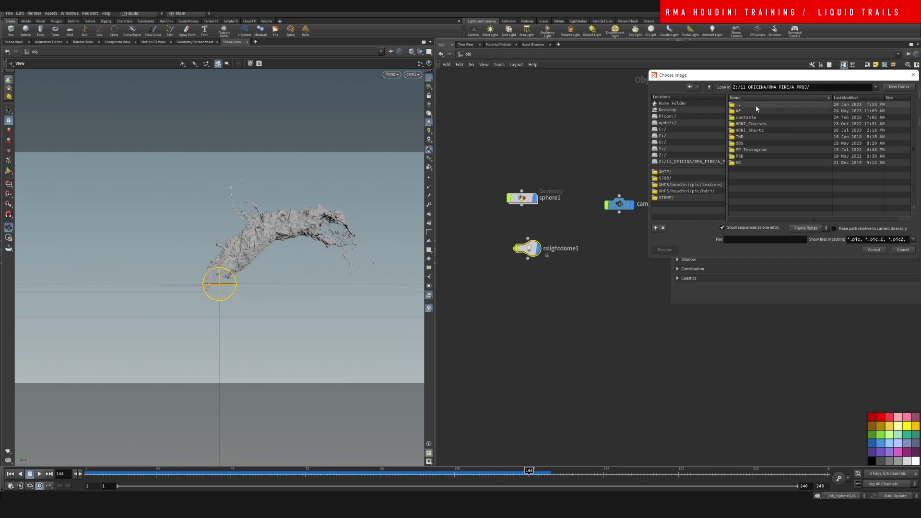
{"action": "double_click", "coordinate": [756, 106]}
{"action": "double_click", "coordinate": [757, 106]}
{"action": "left_click", "coordinate": [751, 106]}
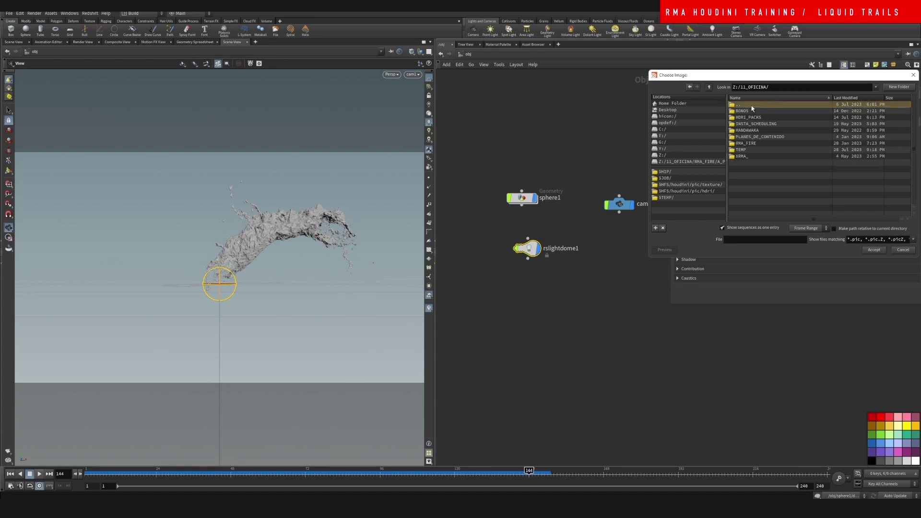
{"action": "double_click", "coordinate": [754, 106]}
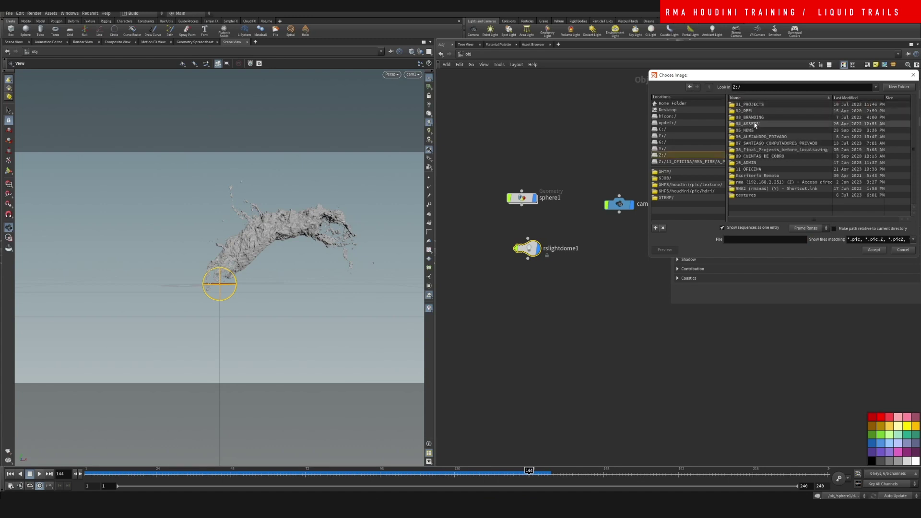
{"action": "double_click", "coordinate": [755, 124]}
{"action": "double_click", "coordinate": [755, 130]}
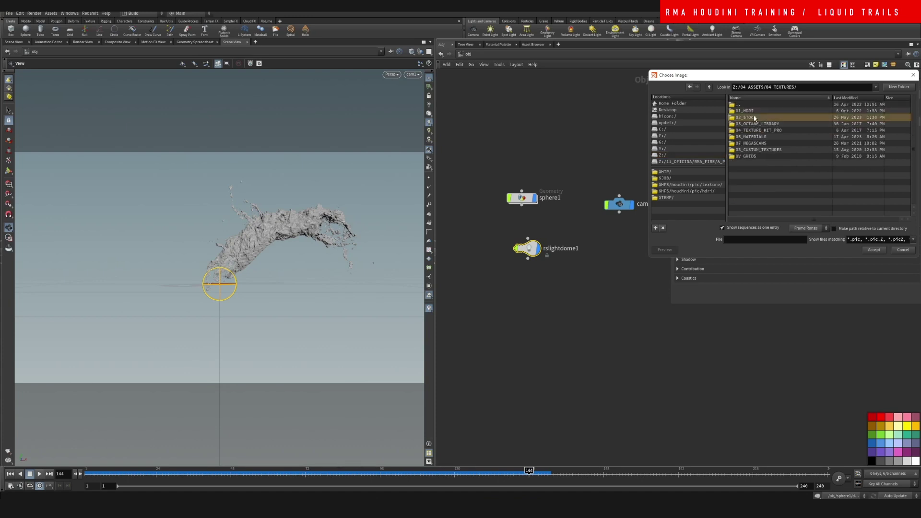
{"action": "double_click", "coordinate": [748, 117]}
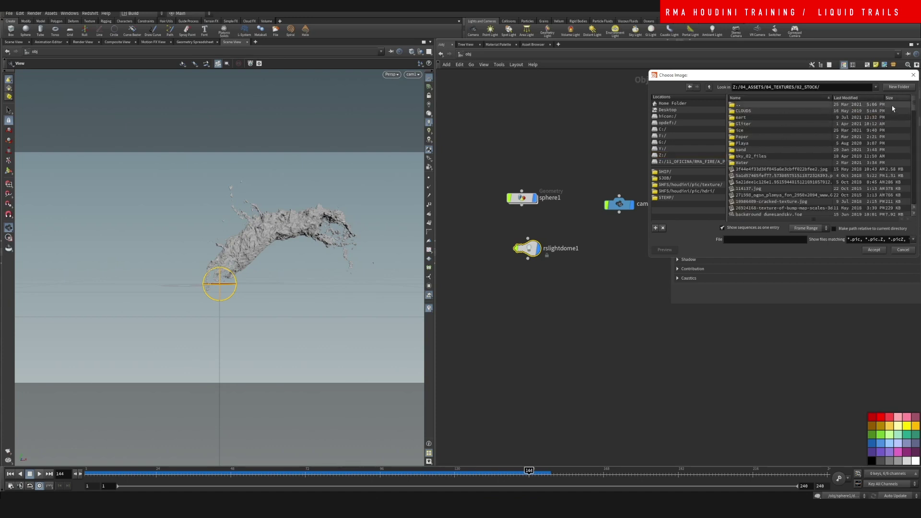
{"action": "left_click_drag", "start_coordinate": [913, 105], "coordinate": [915, 176]}
{"action": "left_click", "coordinate": [761, 227]}
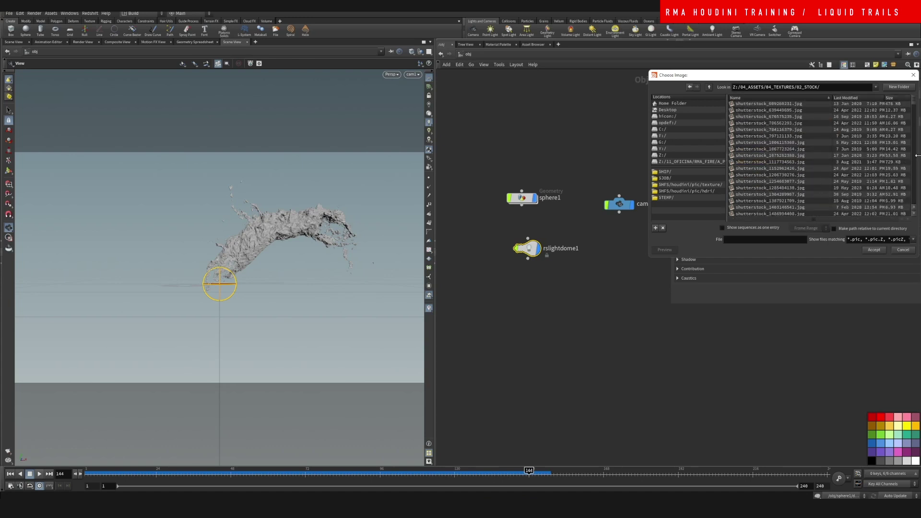
{"action": "mouse_move", "coordinate": [914, 100]}
{"action": "left_mouse_down"}
{"action": "mouse_move", "coordinate": [912, 198]}
{"action": "mouse_move", "coordinate": [903, 109]}
{"action": "left_mouse_up"}
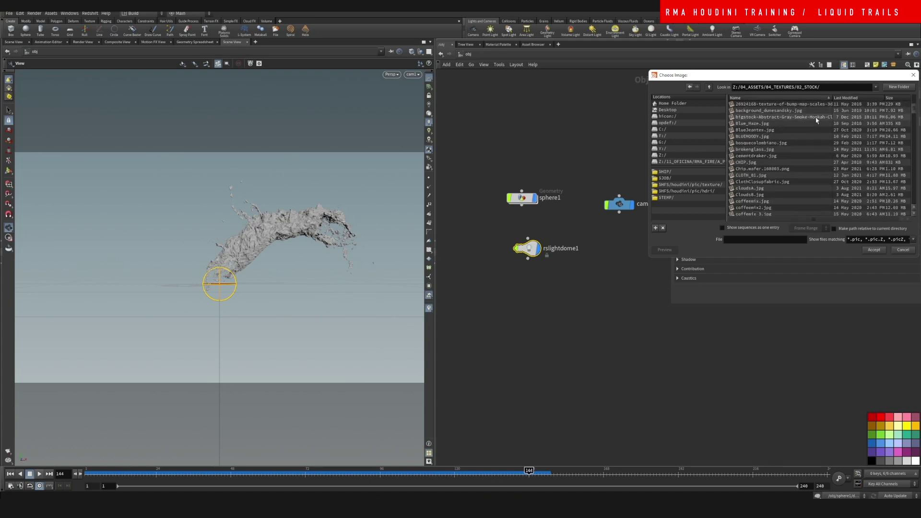
{"action": "left_click", "coordinate": [690, 89]}
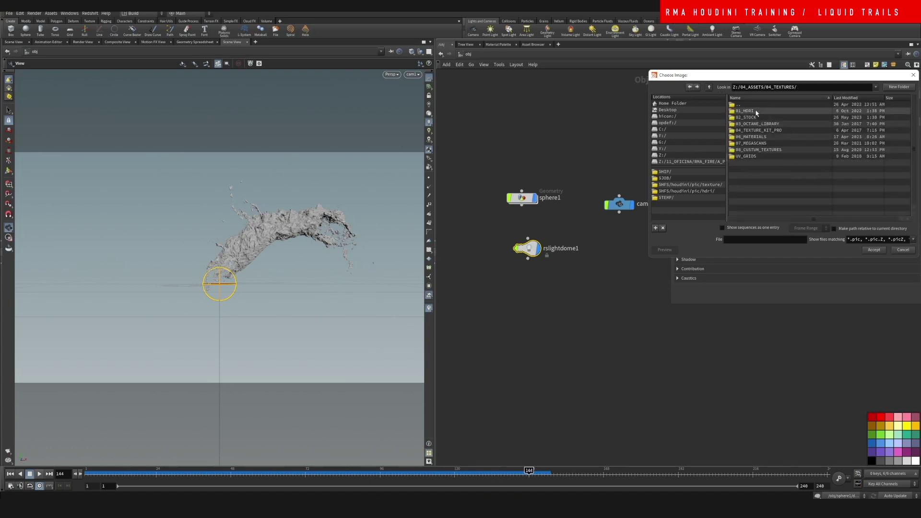
- Load studio019.hdr from the 01_HDRI/Studio04 folder as the dome light's texture
{"action": "left_click_drag", "start_coordinate": [915, 108], "coordinate": [917, 179]}
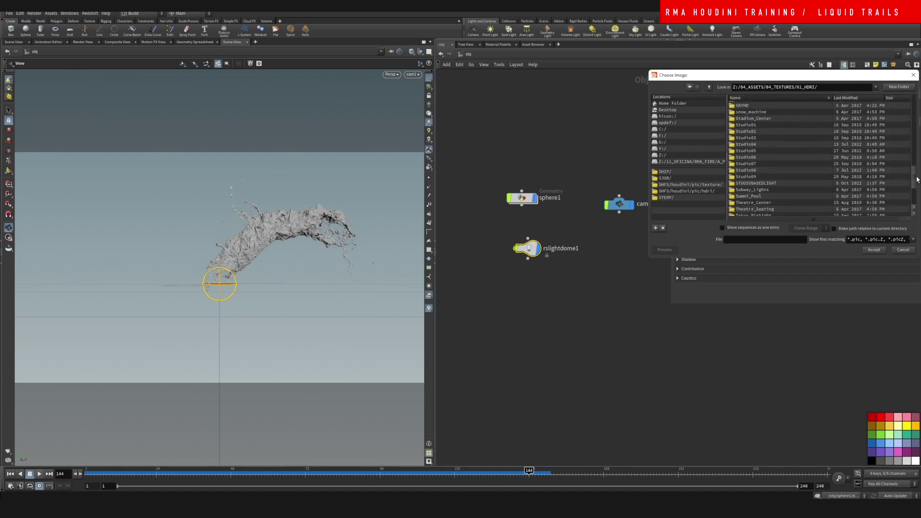
{"action": "double_click", "coordinate": [752, 145]}
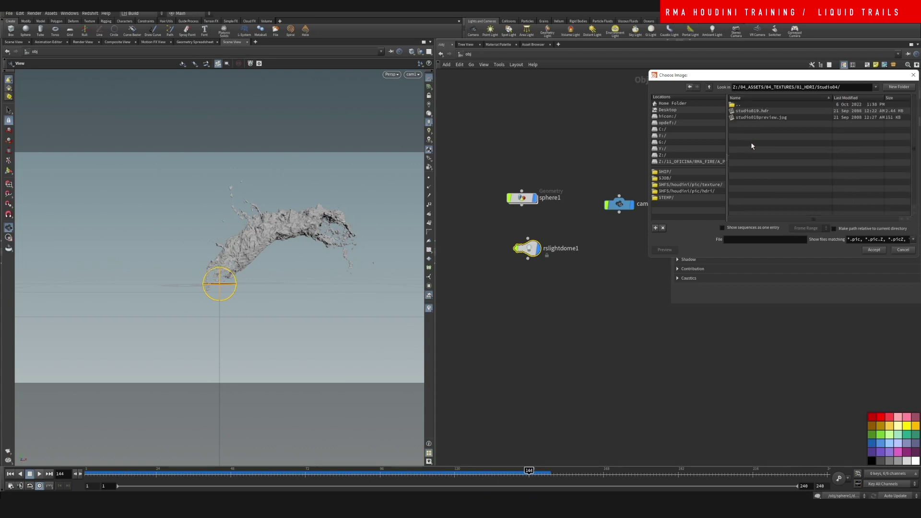
{"action": "double_click", "coordinate": [751, 112]}
- Disable the dome light in viewports and turn off its environment background
{"action": "middle_click_drag", "start_coordinate": [558, 231], "coordinate": [553, 209]}
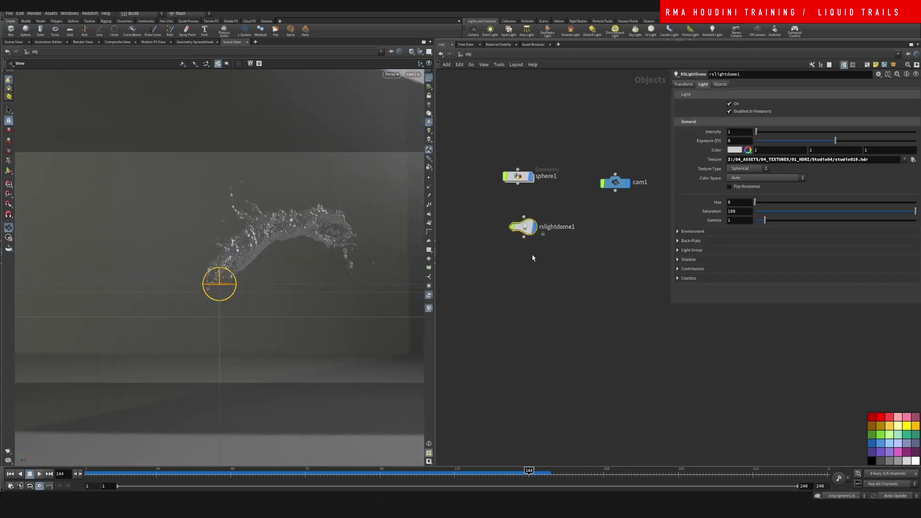
{"action": "left_click", "coordinate": [729, 112]}
{"action": "left_click", "coordinate": [725, 231]}
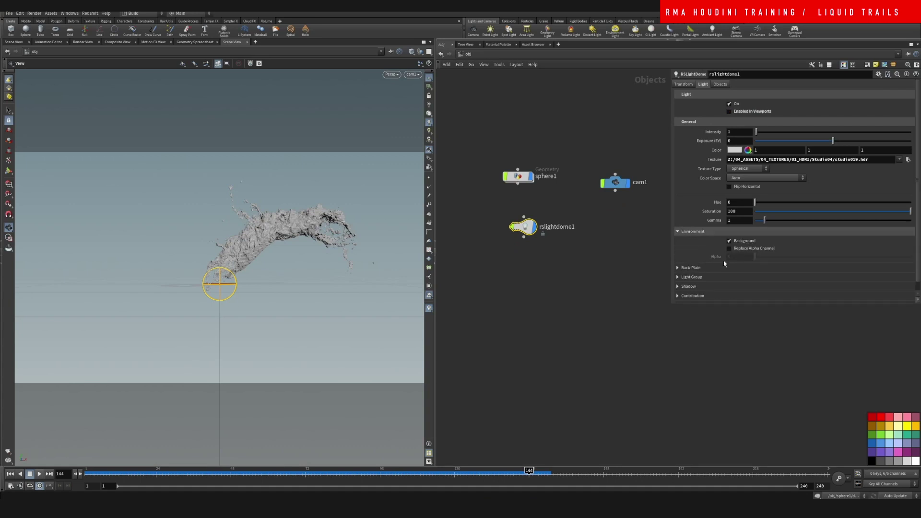
{"action": "middle_click_drag", "start_coordinate": [596, 255], "coordinate": [582, 250]}
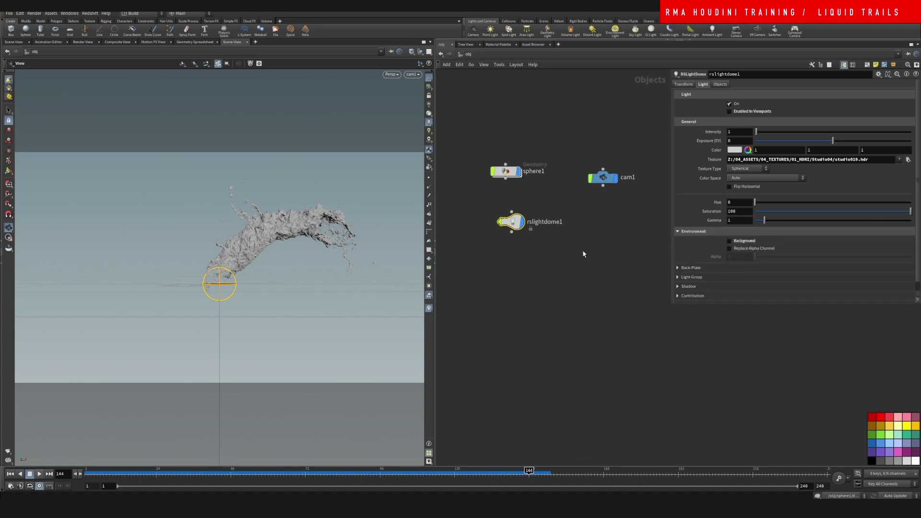
{"action": "key", "text": "Tab"}
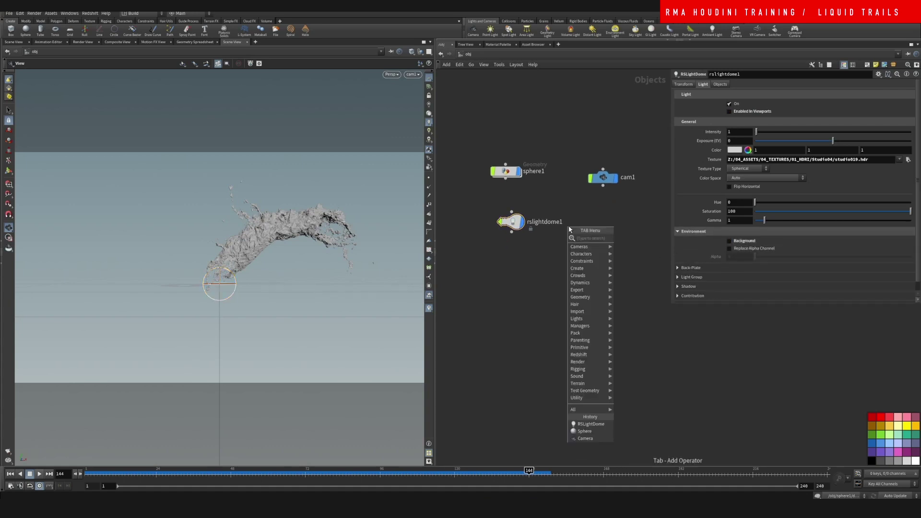
{"action": "key", "text": "Escape"}
{"action": "key", "text": "Tab"}
{"action": "left_click", "coordinate": [528, 144]}
- Switch to the mat network and add a Redshift Material node
{"action": "left_click", "coordinate": [470, 55]}
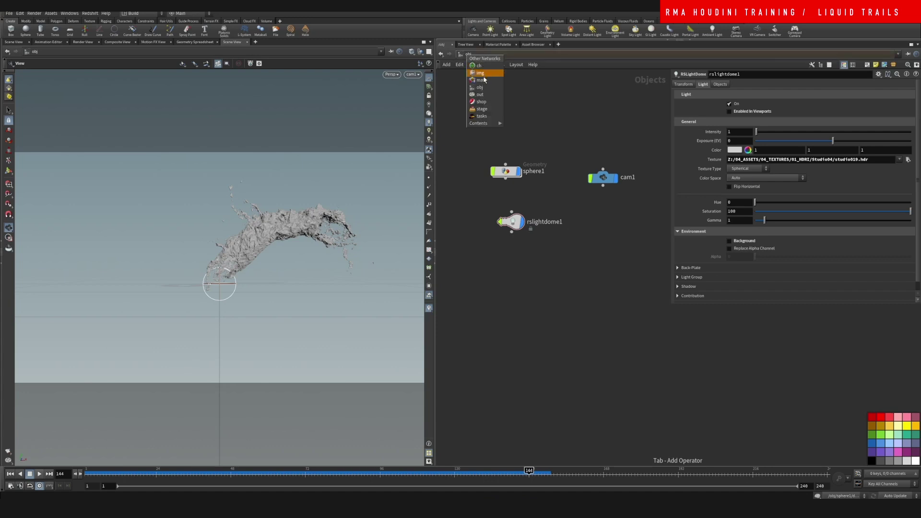
{"action": "left_click", "coordinate": [480, 80]}
{"action": "key", "text": "Tab"}
{"action": "type", "text": "red"}
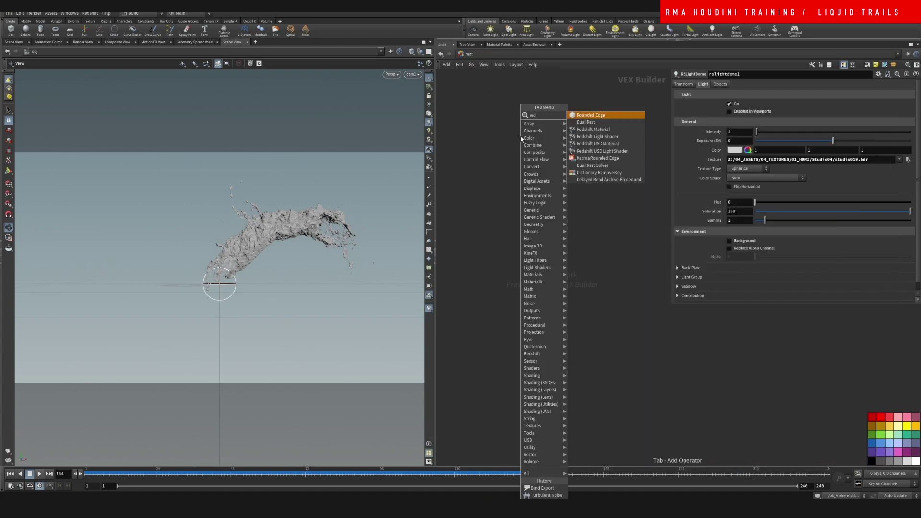
{"action": "key", "text": "Escape"}
{"action": "key", "text": "Tab"}
{"action": "type", "text": "red"}
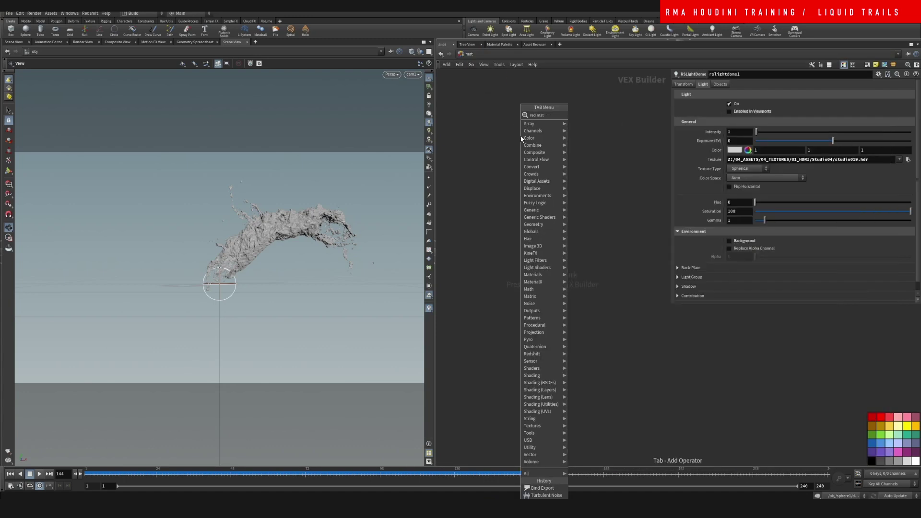
{"action": "key", "text": "Return"}
{"action": "left_click", "coordinate": [521, 139]}
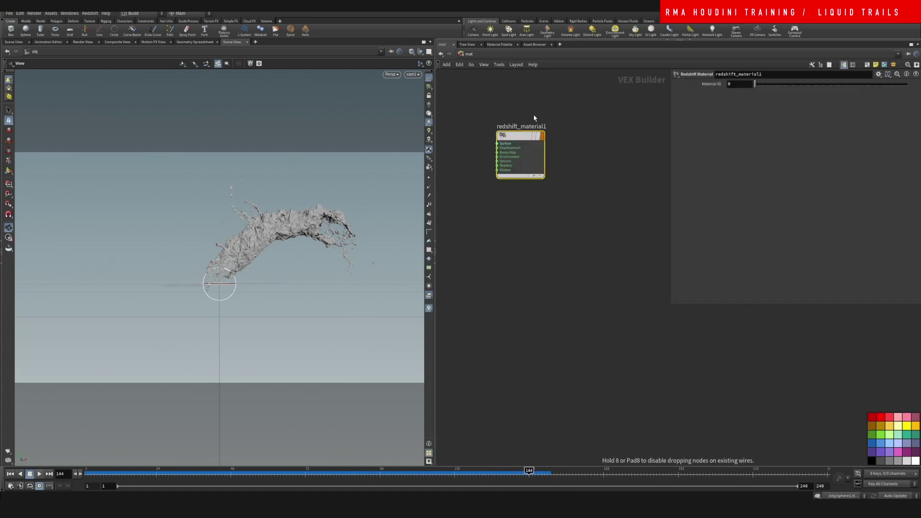
- Add an RS Standard Material and wire its outColor into the Redshift Material's Surface input
{"action": "key", "text": "Tab"}
{"action": "type", "text": "r"}
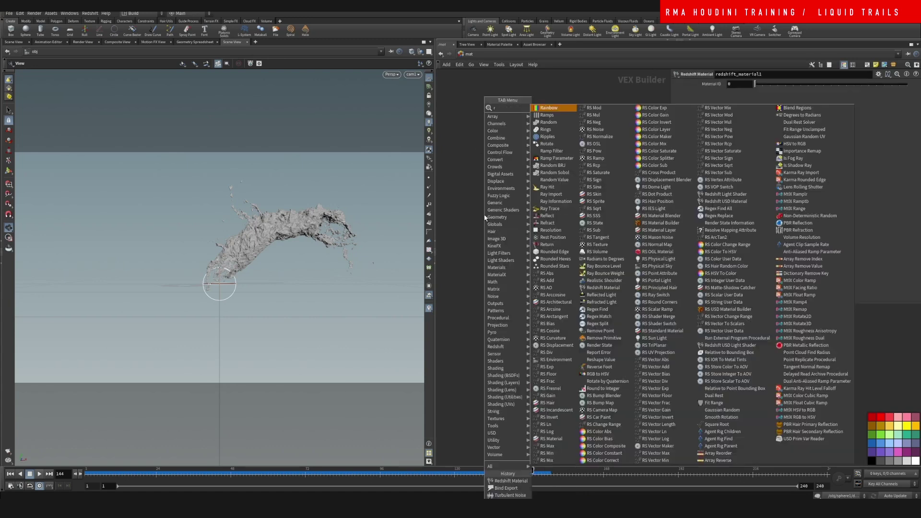
{"action": "type", "text": "s stan"}
{"action": "key", "text": "Return"}
{"action": "left_click", "coordinate": [484, 218]}
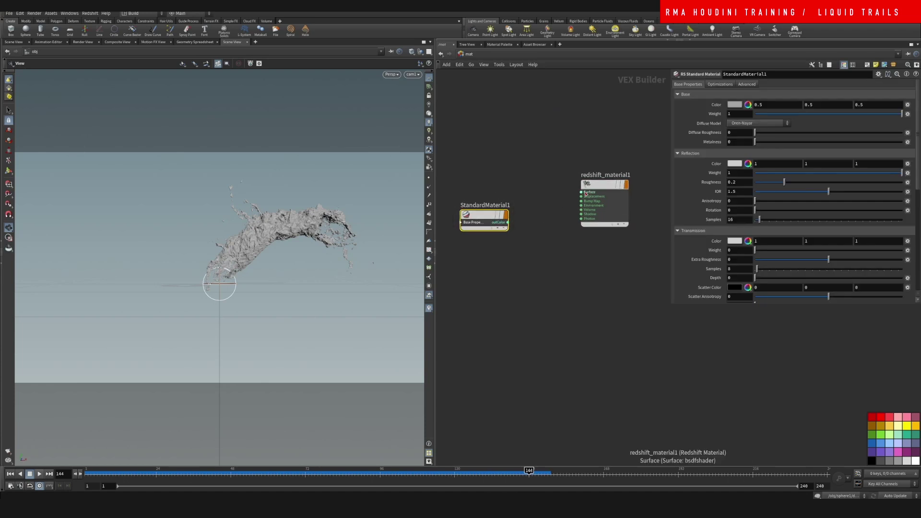
{"action": "left_click", "coordinate": [582, 193]}
{"action": "left_click", "coordinate": [497, 228]}
{"action": "left_click_drag", "start_coordinate": [496, 225], "coordinate": [499, 209]}
- Rename the Redshift Material node to gold
{"action": "left_click", "coordinate": [628, 175]}
{"action": "left_click_drag", "start_coordinate": [641, 175], "coordinate": [407, 146]}
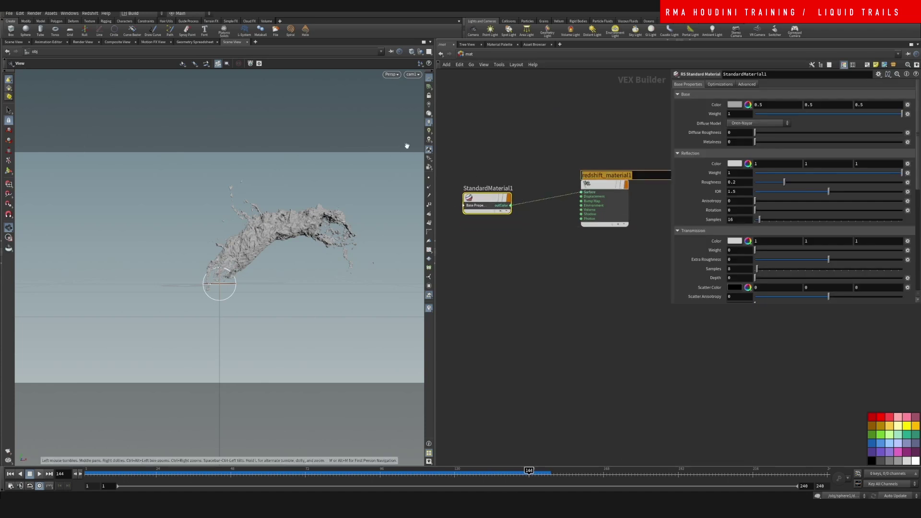
{"action": "type", "text": "gold"}
{"action": "left_click", "coordinate": [504, 109]}
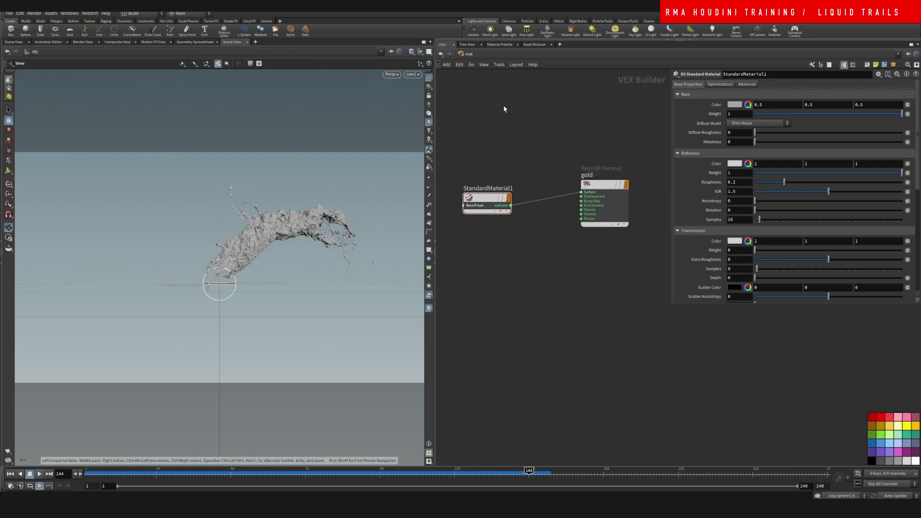
- Inside sphere1, add a Material node wired below the mesh cache and assign /mat/gold to it
{"action": "left_click", "coordinate": [463, 57]}
{"action": "left_click", "coordinate": [479, 88]}
{"action": "left_click_drag", "start_coordinate": [564, 152], "coordinate": [487, 191]}
{"action": "double_click", "coordinate": [513, 172]}
{"action": "key", "text": "Tab"}
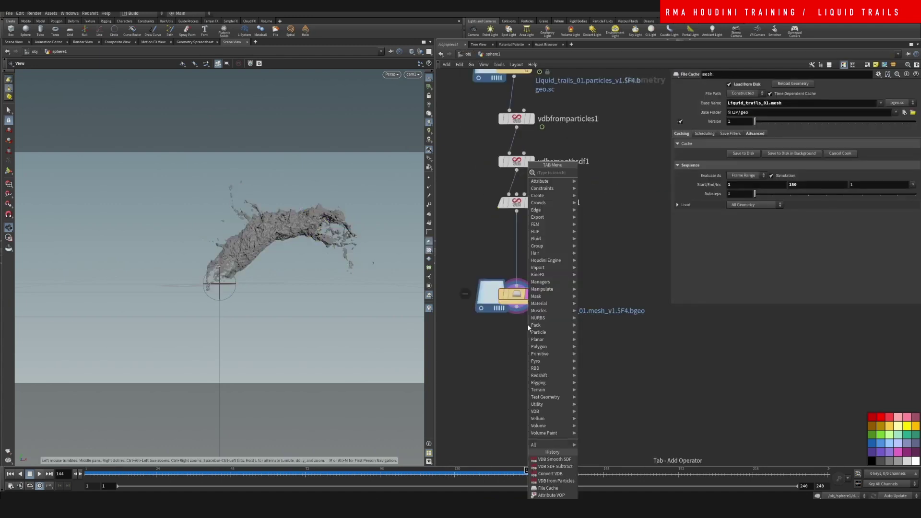
{"action": "type", "text": "mate"}
{"action": "key", "text": "Return"}
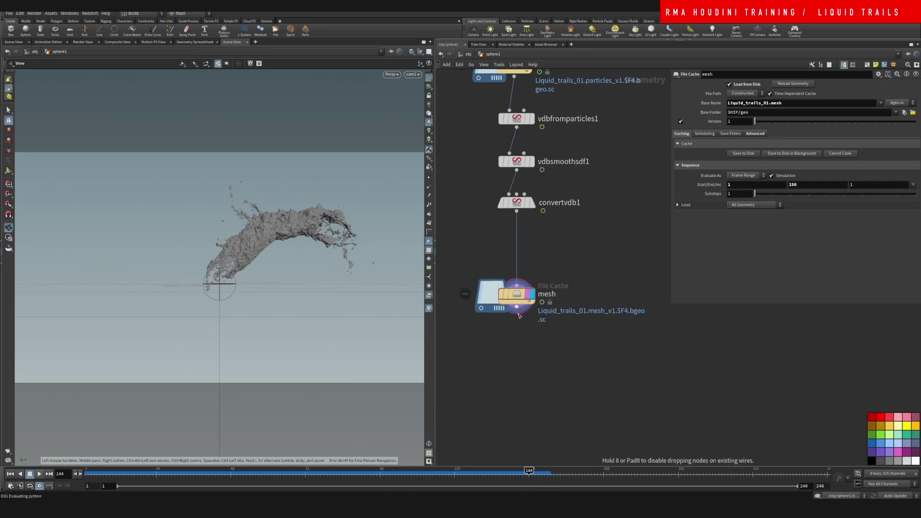
{"action": "left_click", "coordinate": [522, 341]}
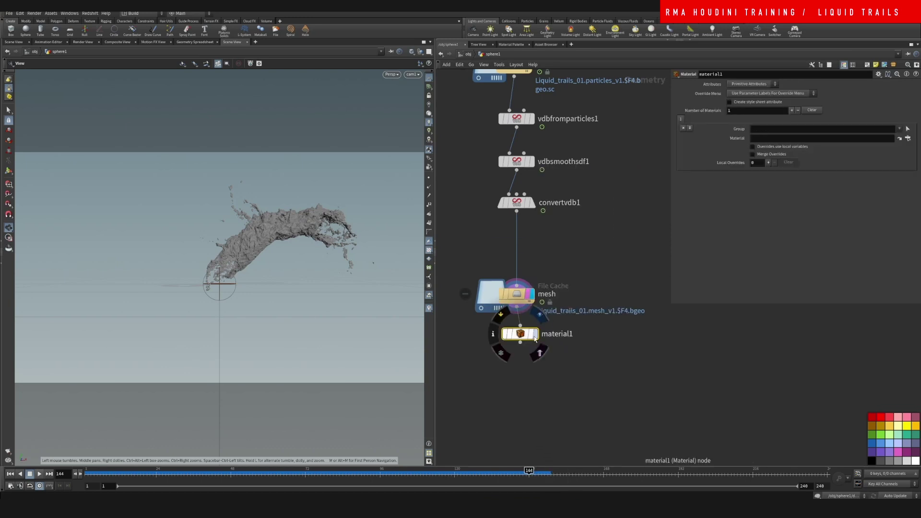
{"action": "left_click", "coordinate": [907, 140]}
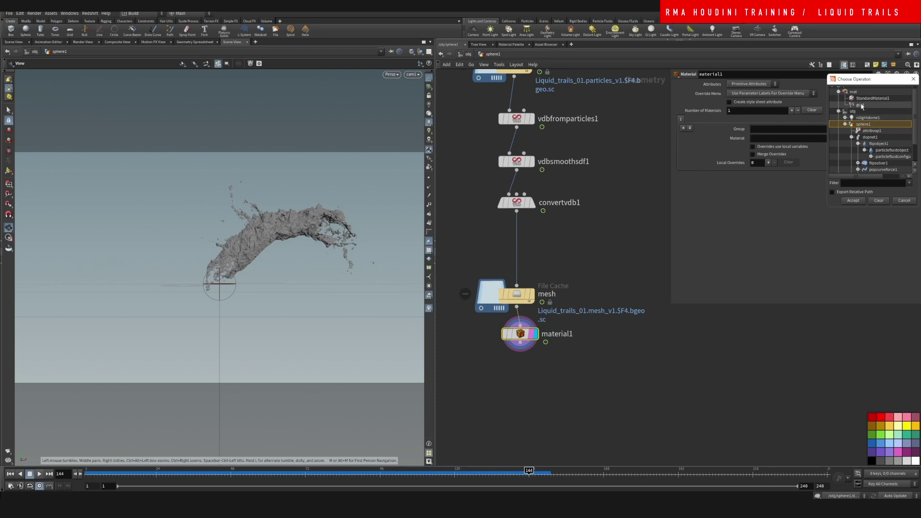
{"action": "double_click", "coordinate": [862, 105]}
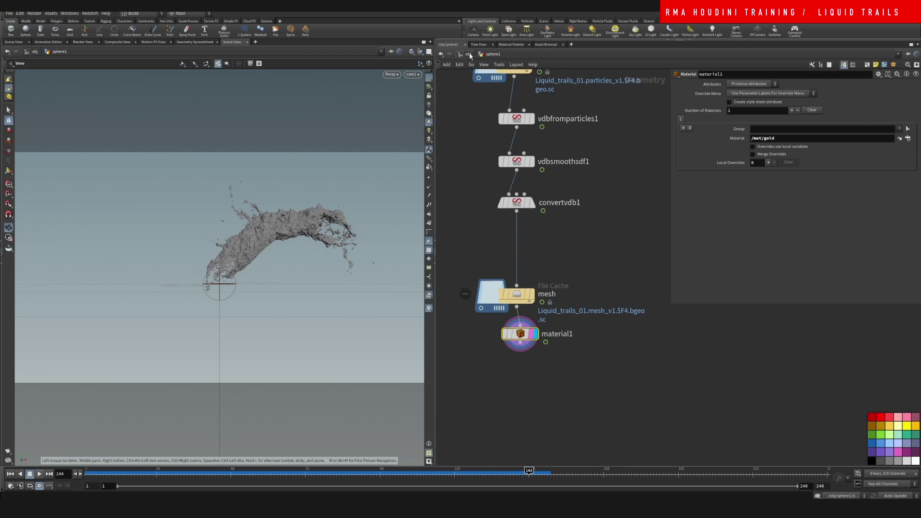
- Switch to the out network and add a Redshift_IPR node together with its Redshift ROP
{"action": "left_click", "coordinate": [470, 55]}
{"action": "left_click", "coordinate": [483, 93]}
{"action": "key", "text": "Tab"}
{"action": "type", "text": "reds"}
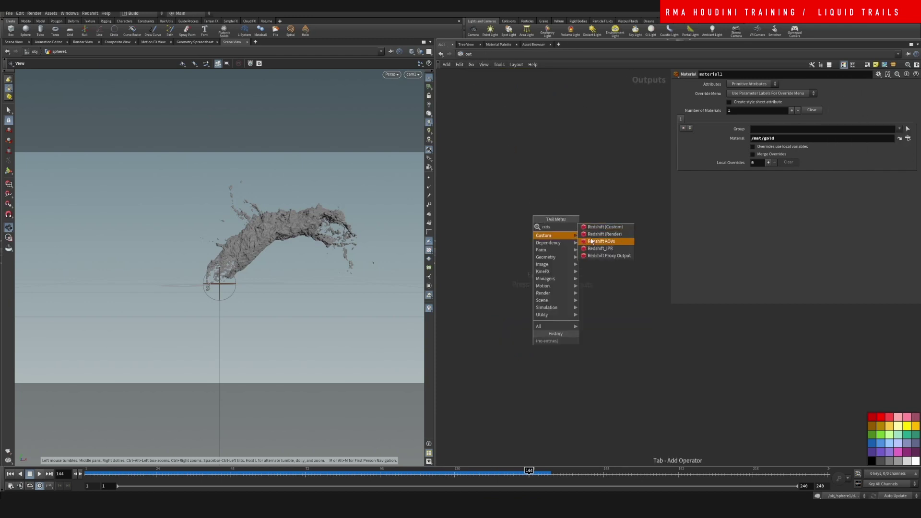
{"action": "left_click", "coordinate": [600, 248]}
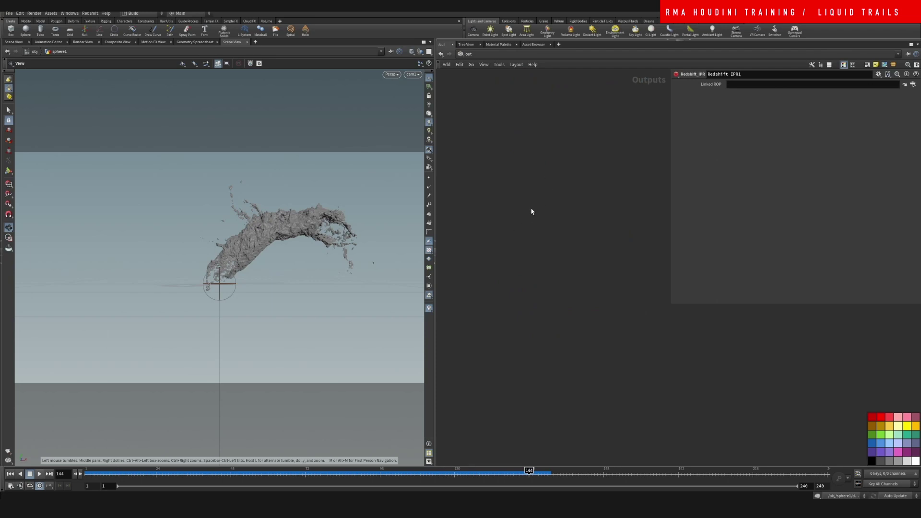
{"action": "scroll", "coordinate": [537, 192], "scroll_direction": "down", "scroll_amount": 5}
{"action": "middle_click_drag", "start_coordinate": [586, 194], "coordinate": [537, 191]}
{"action": "scroll", "coordinate": [537, 191], "scroll_direction": "up", "scroll_amount": 5}
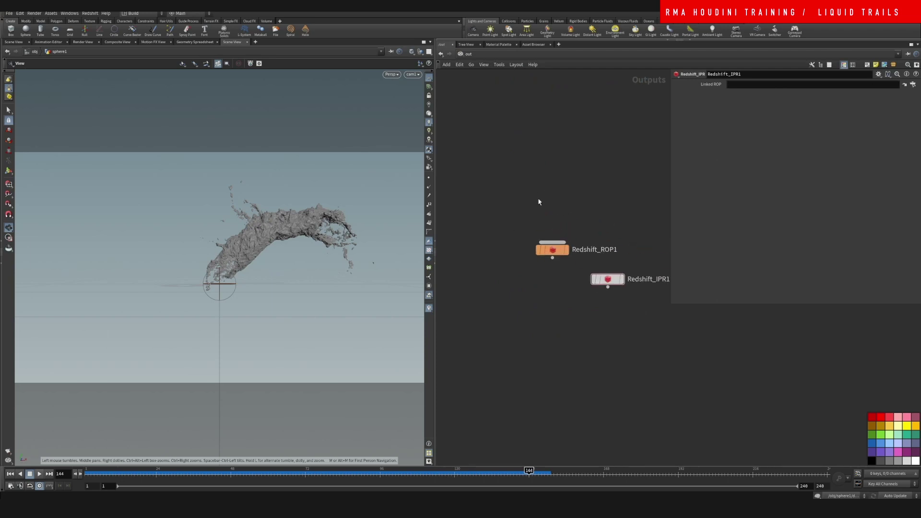
- Open the Redshift Render View from Redshift_ROP1, shrink its window over the viewport and start the interactive render
{"action": "left_click", "coordinate": [553, 250]}
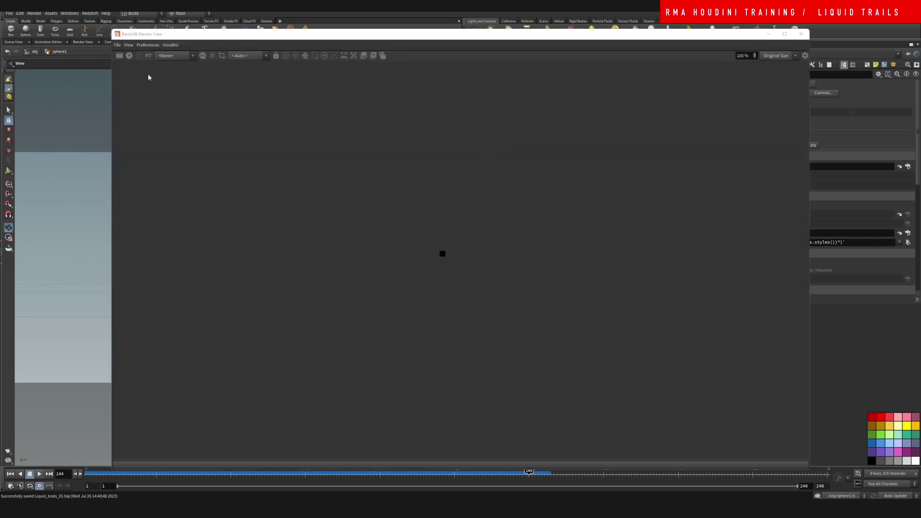
{"action": "left_click_drag", "start_coordinate": [112, 31], "coordinate": [408, 203]}
{"action": "left_click_drag", "start_coordinate": [564, 207], "coordinate": [171, 125]}
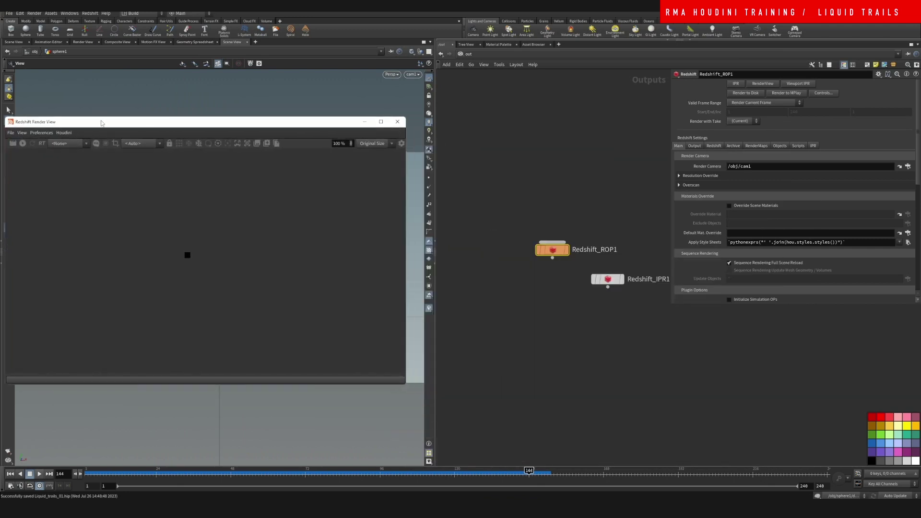
{"action": "left_click", "coordinate": [85, 129]}
{"action": "left_click", "coordinate": [43, 140]}
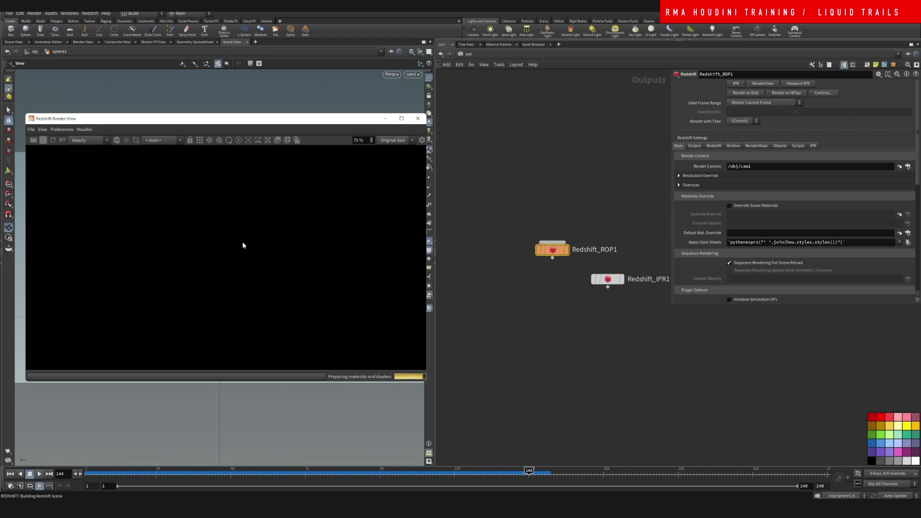
{"action": "scroll", "coordinate": [243, 245], "scroll_direction": "down", "scroll_amount": 8}
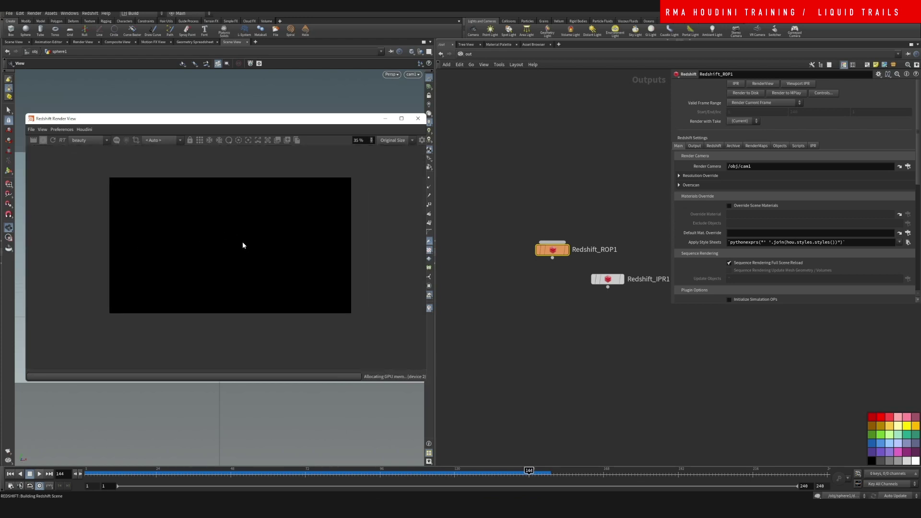
{"action": "scroll", "coordinate": [243, 245], "scroll_direction": "up", "scroll_amount": 2}
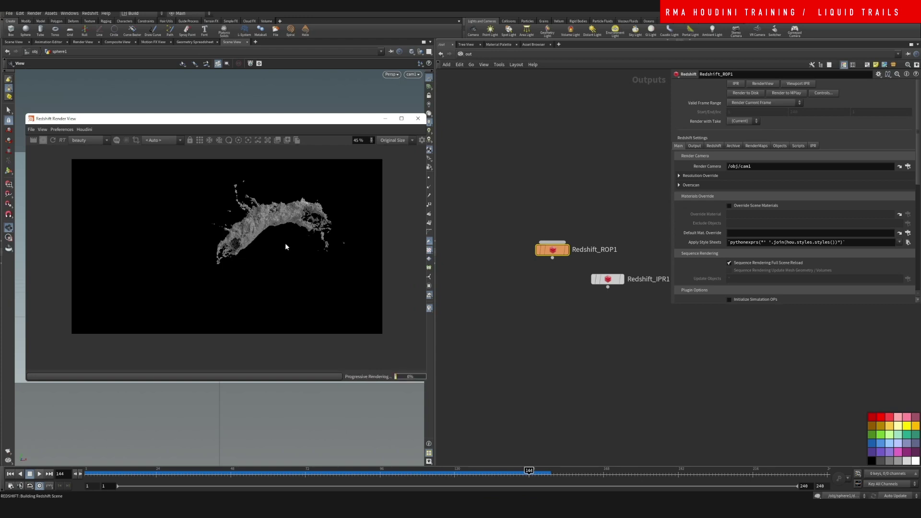
{"action": "scroll", "coordinate": [271, 224], "scroll_direction": "up", "scroll_amount": 4}
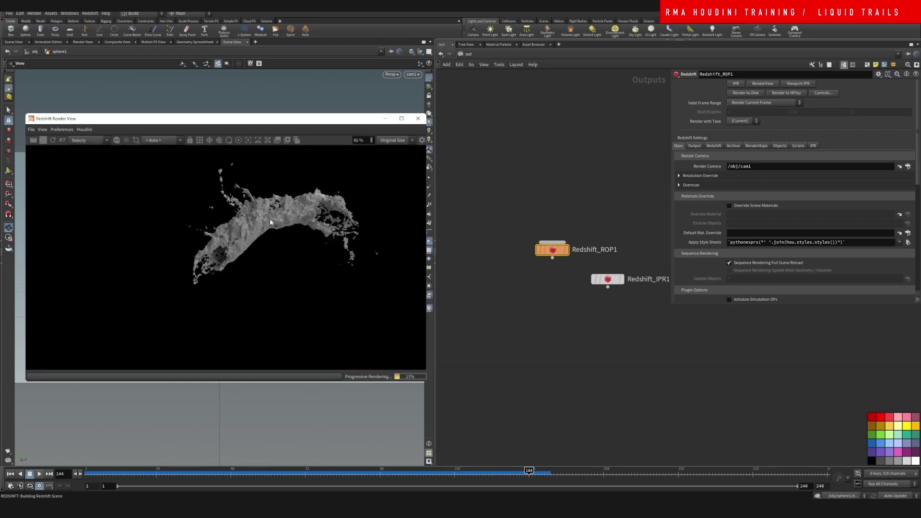
{"action": "scroll", "coordinate": [270, 221], "scroll_direction": "down", "scroll_amount": 3}
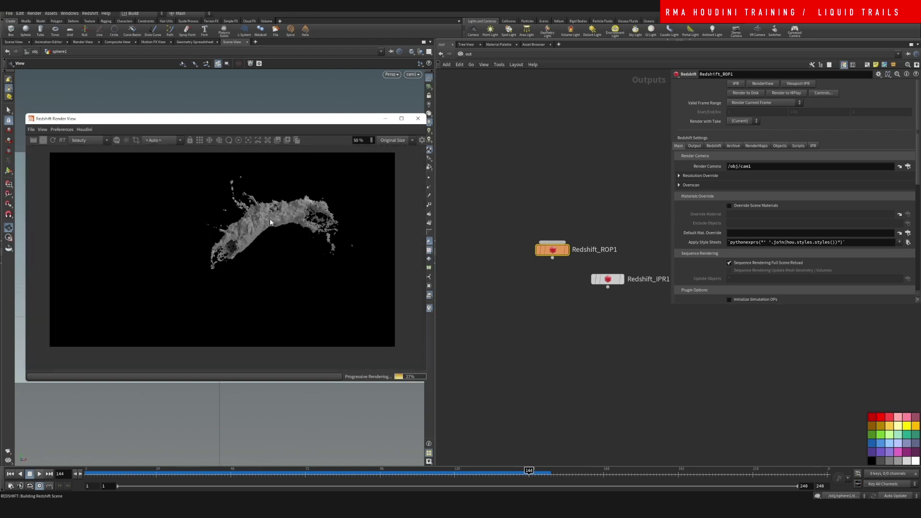
- In the mat network, set the metalness of StandardMaterial1 to 1 and reframe the liquid in the render view
{"action": "left_click", "coordinate": [466, 54]}
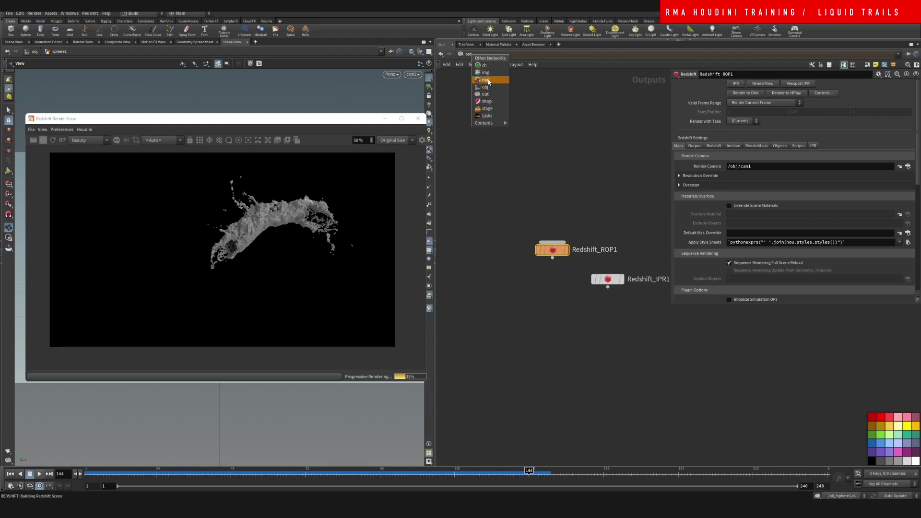
{"action": "left_click", "coordinate": [487, 80]}
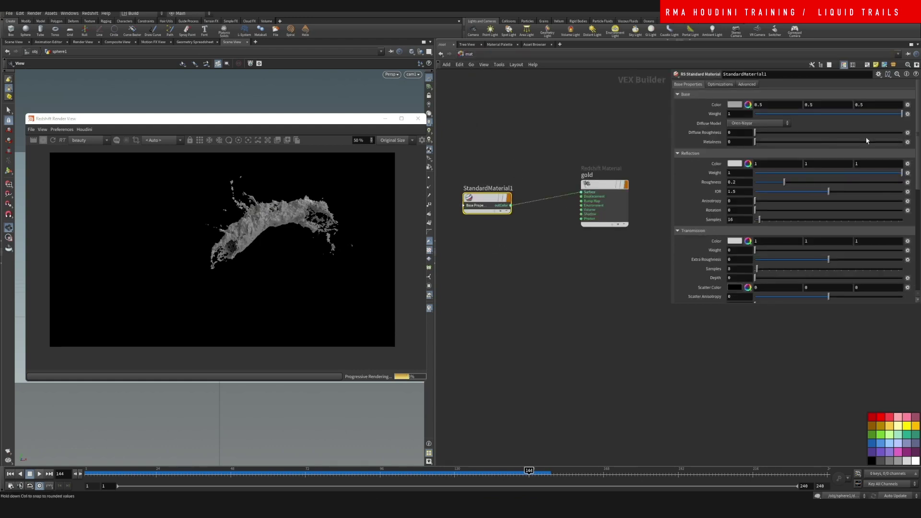
{"action": "left_click_drag", "start_coordinate": [768, 143], "coordinate": [906, 143]}
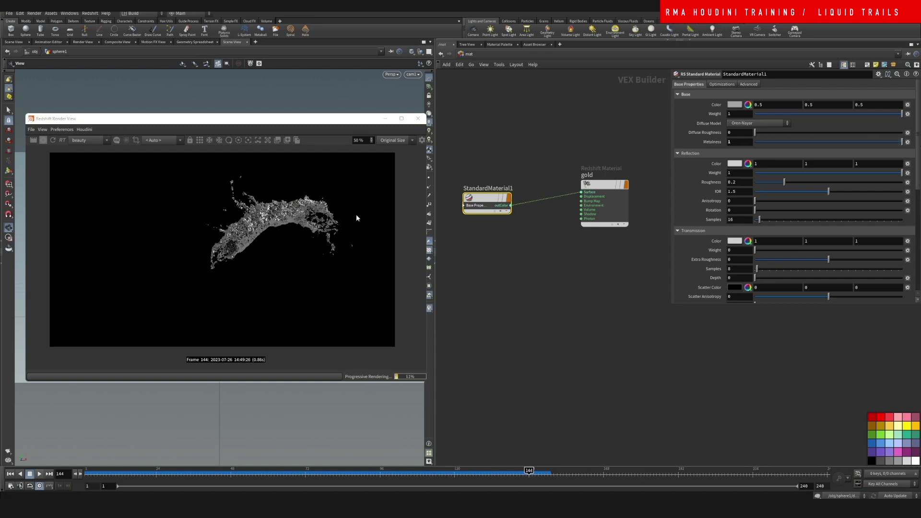
{"action": "left_click_drag", "start_coordinate": [336, 114], "coordinate": [337, 72]}
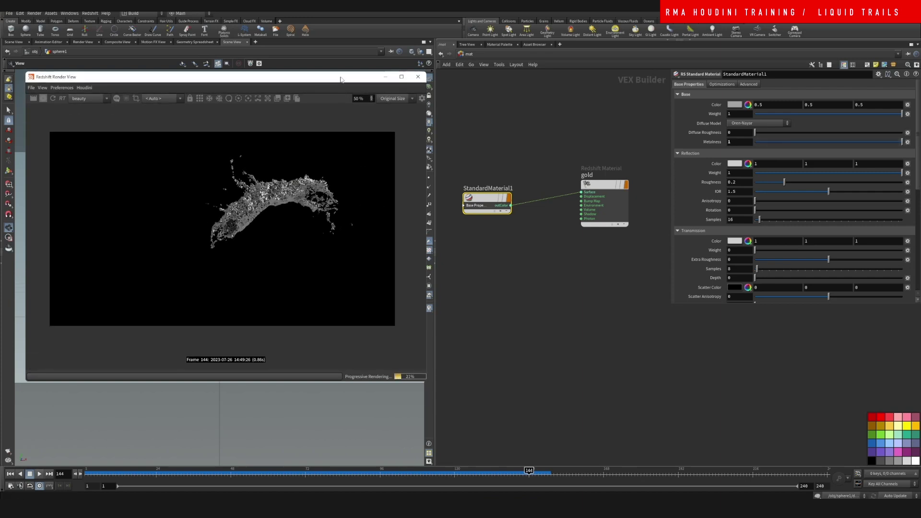
{"action": "scroll", "coordinate": [341, 204], "scroll_direction": "up", "scroll_amount": 2}
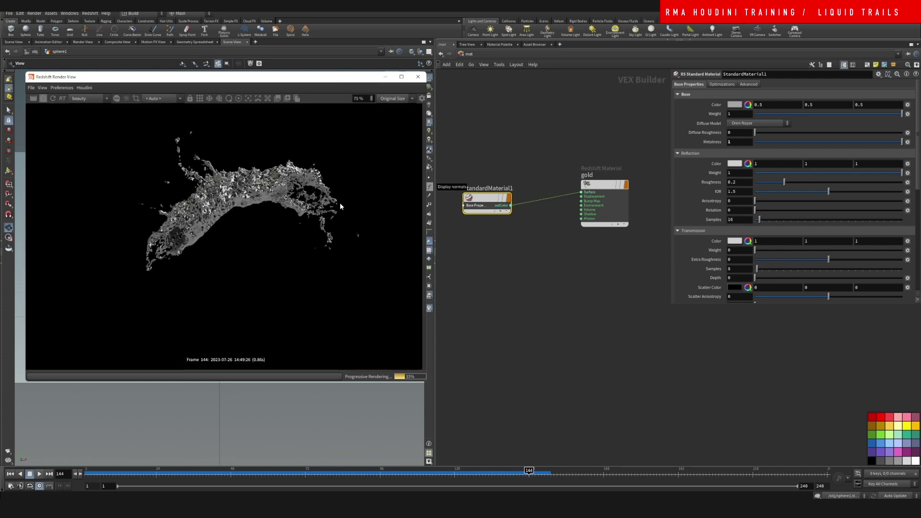
{"action": "left_click_drag", "start_coordinate": [340, 206], "coordinate": [350, 216]}
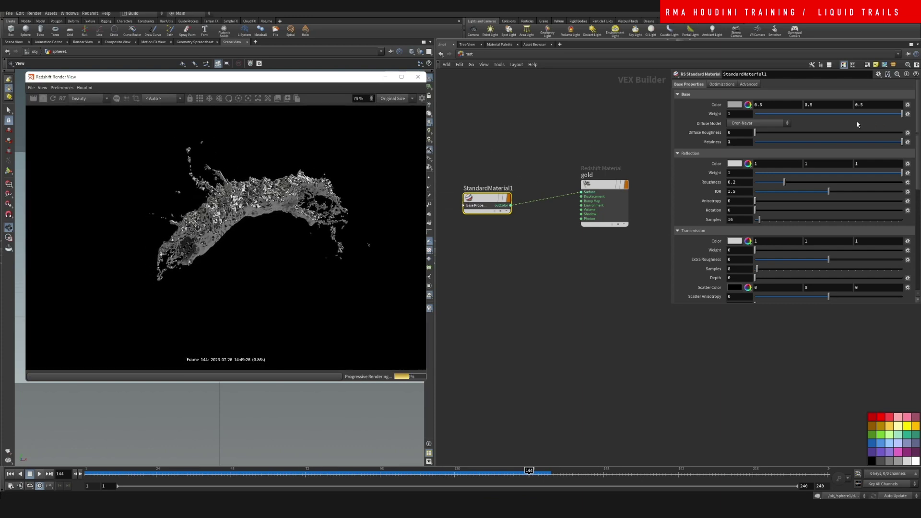
- Set the base color of StandardMaterial1 to the golden-yellow swatch with RGB 1, 0.5, 0
{"action": "left_click", "coordinate": [737, 106]}
{"action": "left_click", "coordinate": [722, 57]}
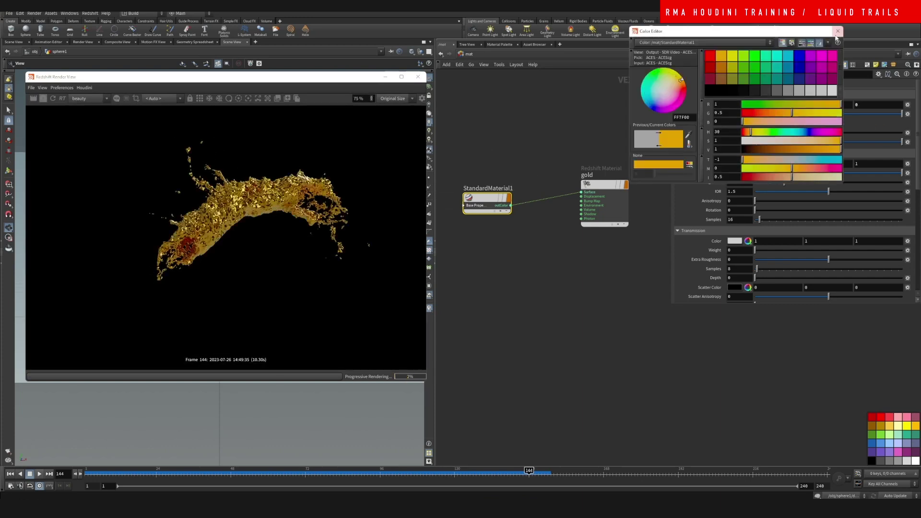
{"action": "left_click", "coordinate": [838, 32]}
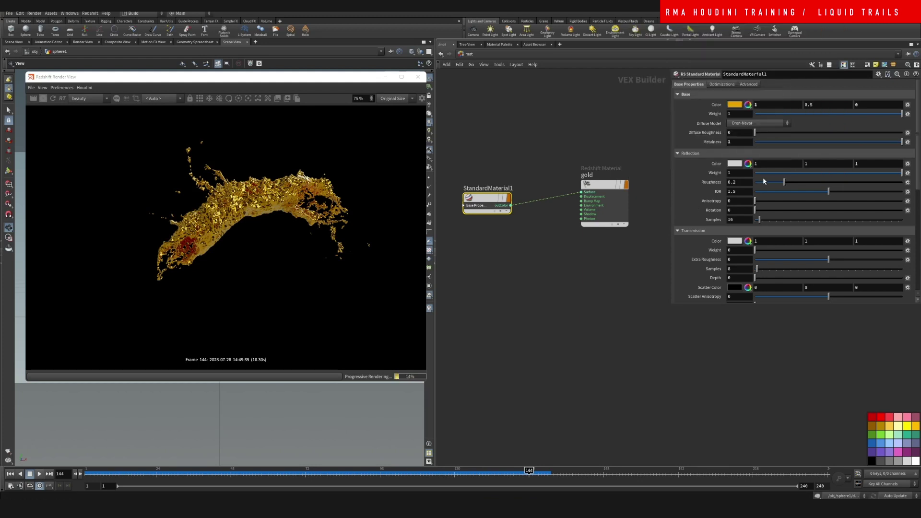
- Set the reflection roughness of StandardMaterial1 to 0.24 and enlarge the render view window to show the whole frame
{"action": "left_click_drag", "start_coordinate": [772, 185], "coordinate": [764, 190]}
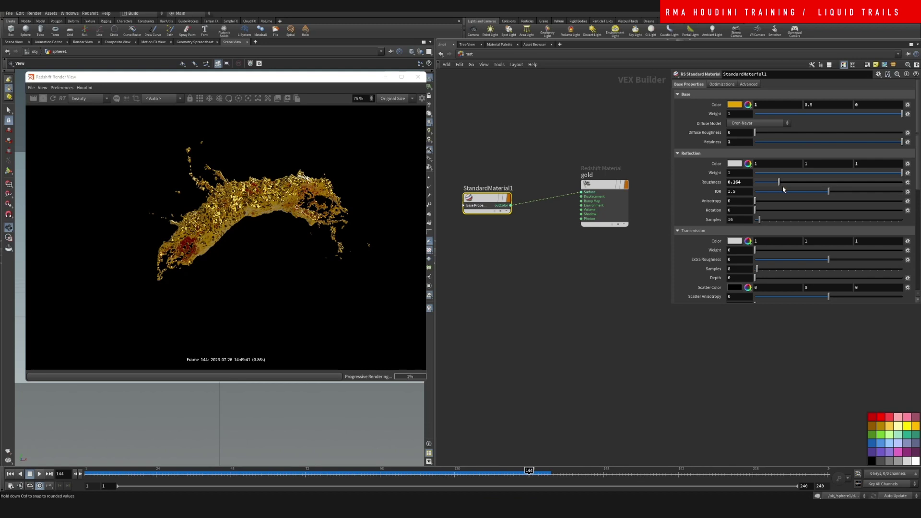
{"action": "left_click_drag", "start_coordinate": [790, 186], "coordinate": [792, 186]}
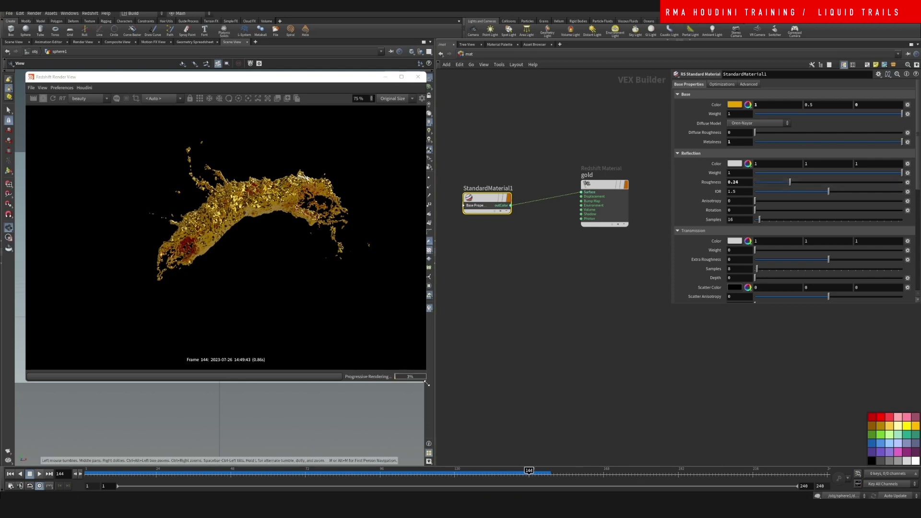
{"action": "left_click_drag", "start_coordinate": [427, 382], "coordinate": [620, 429]}
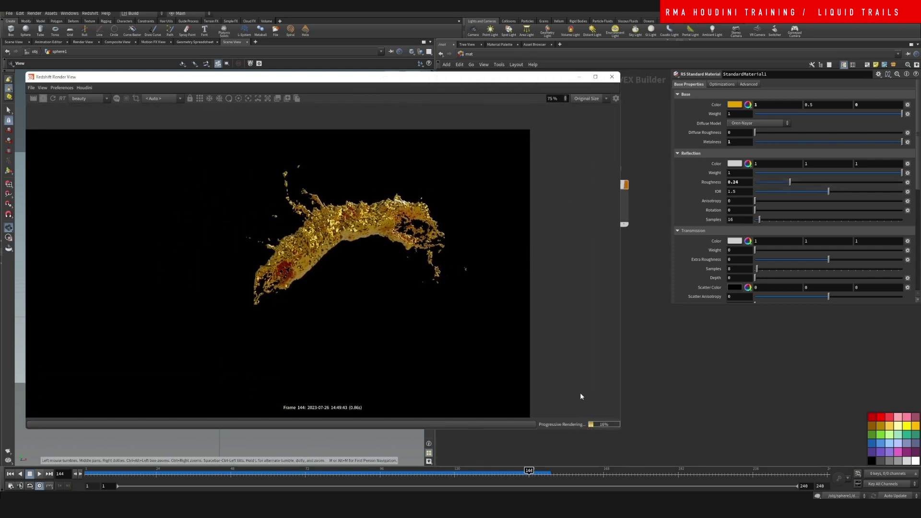
{"action": "middle_click_drag", "start_coordinate": [319, 251], "coordinate": [362, 241]}
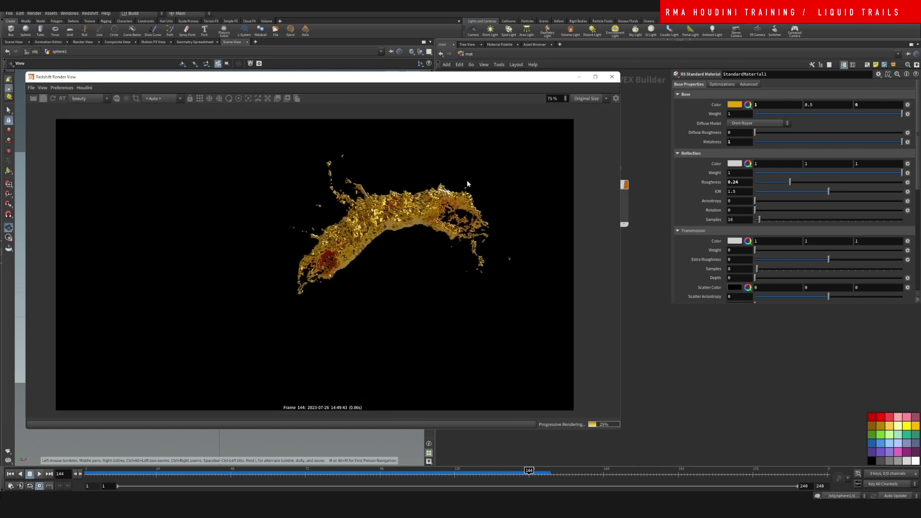
- Change the base color of StandardMaterial1 to hue 25 and set the base weight to 0.716
{"action": "left_click", "coordinate": [738, 106]}
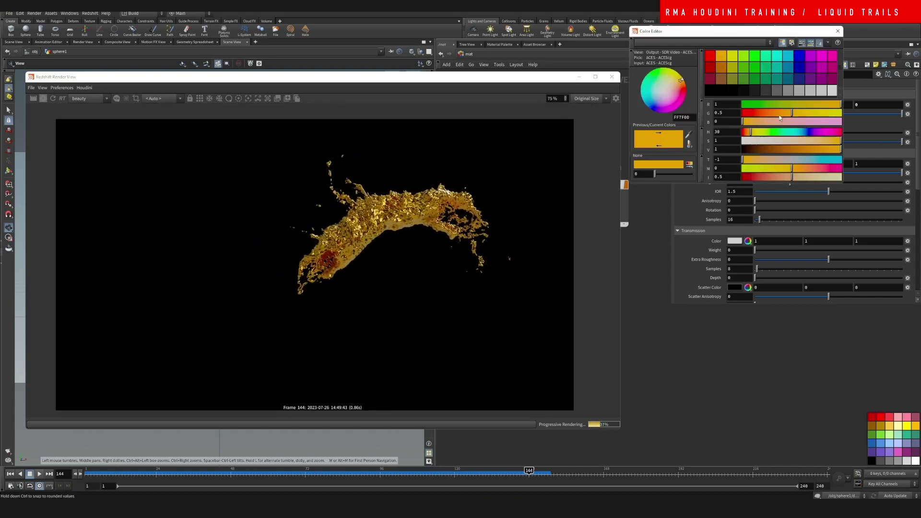
{"action": "left_click", "coordinate": [779, 113]}
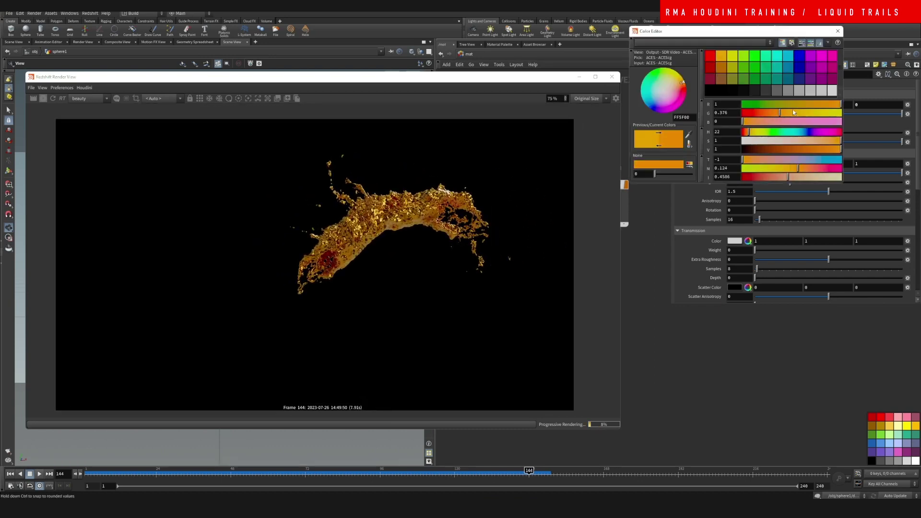
{"action": "left_click", "coordinate": [750, 132]}
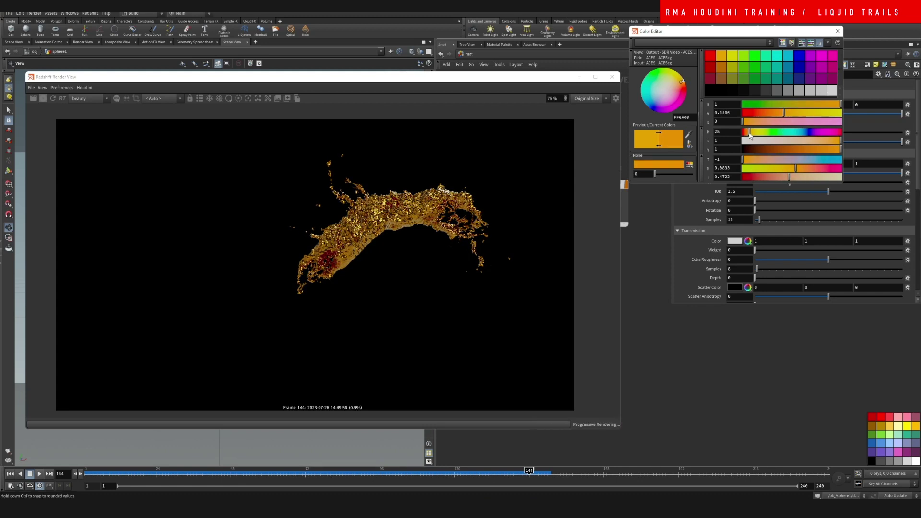
{"action": "left_click", "coordinate": [837, 31]}
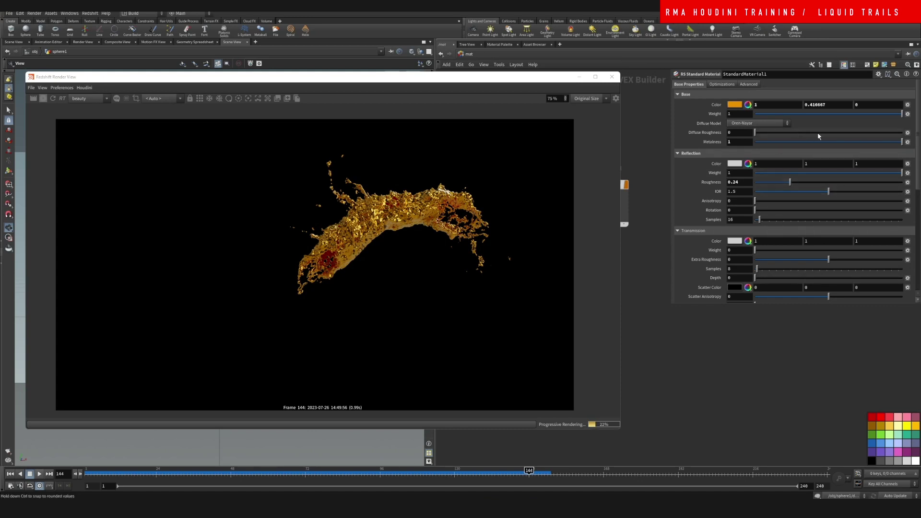
{"action": "left_click_drag", "start_coordinate": [879, 114], "coordinate": [860, 115]}
- Switch to the obj network and rotate the dome light rslightdome1 to -50 on all three axes
{"action": "left_click_drag", "start_coordinate": [501, 81], "coordinate": [426, 82]}
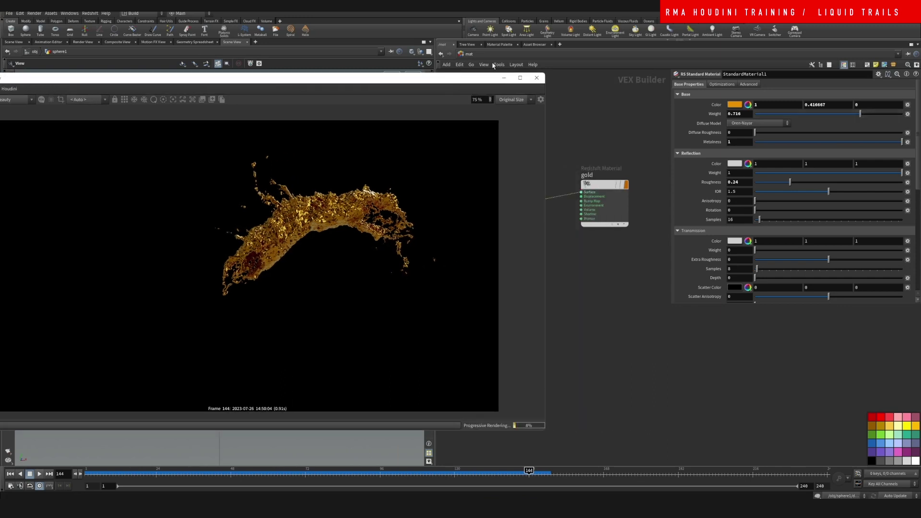
{"action": "left_click", "coordinate": [488, 56]}
{"action": "left_click", "coordinate": [503, 84]}
{"action": "left_click", "coordinate": [547, 56]}
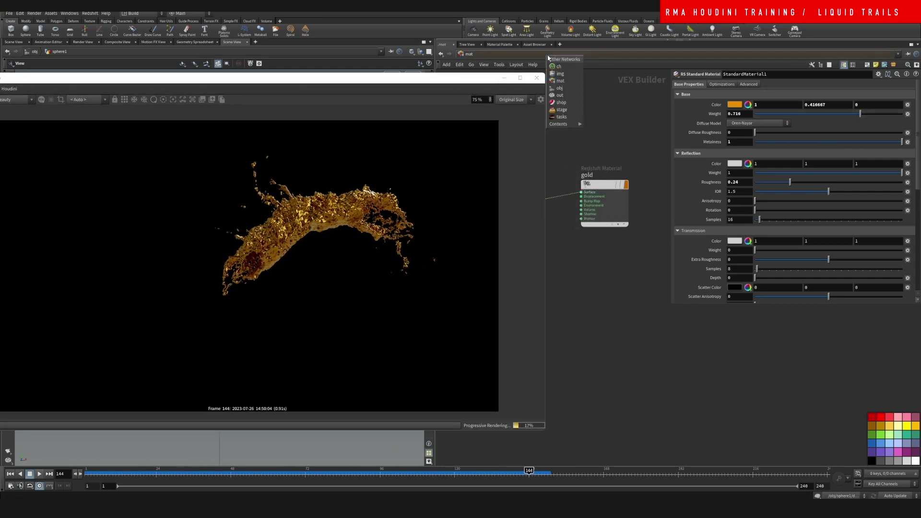
{"action": "left_click", "coordinate": [560, 89]}
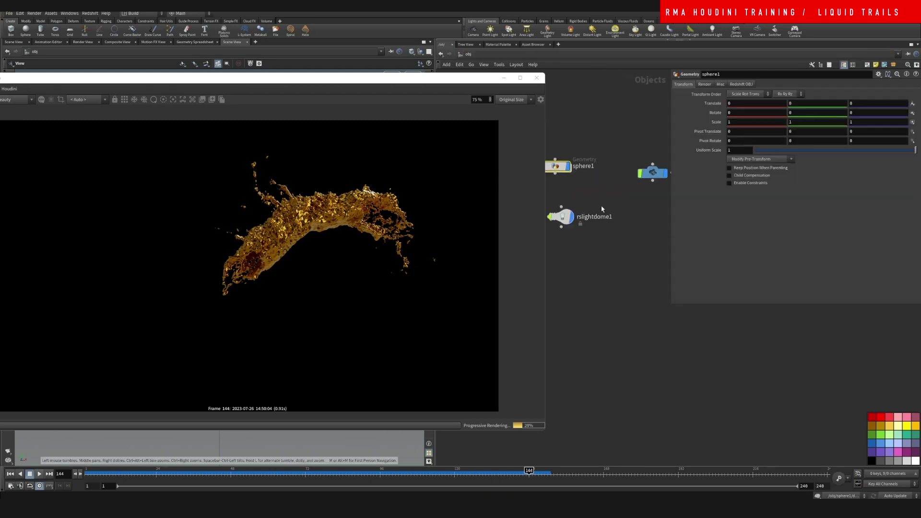
{"action": "left_click", "coordinate": [694, 84]}
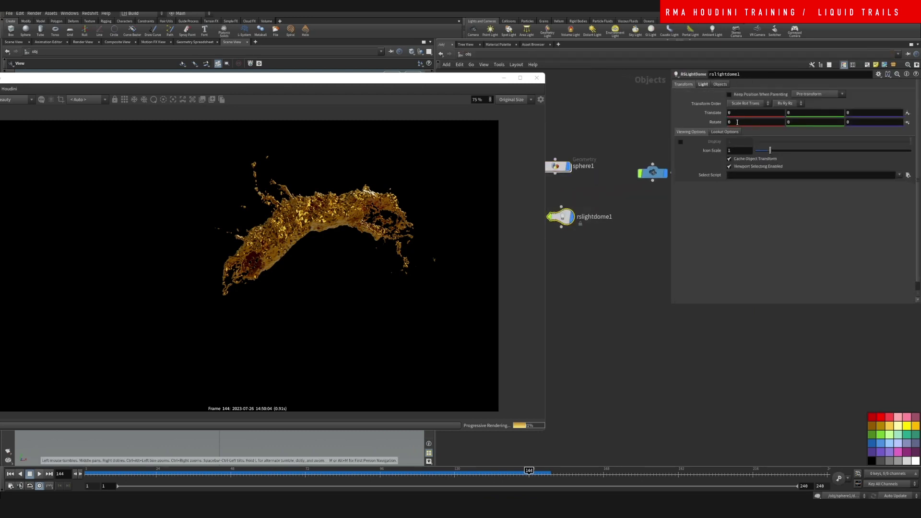
{"action": "middle_click_drag", "start_coordinate": [720, 122], "coordinate": [719, 119]}
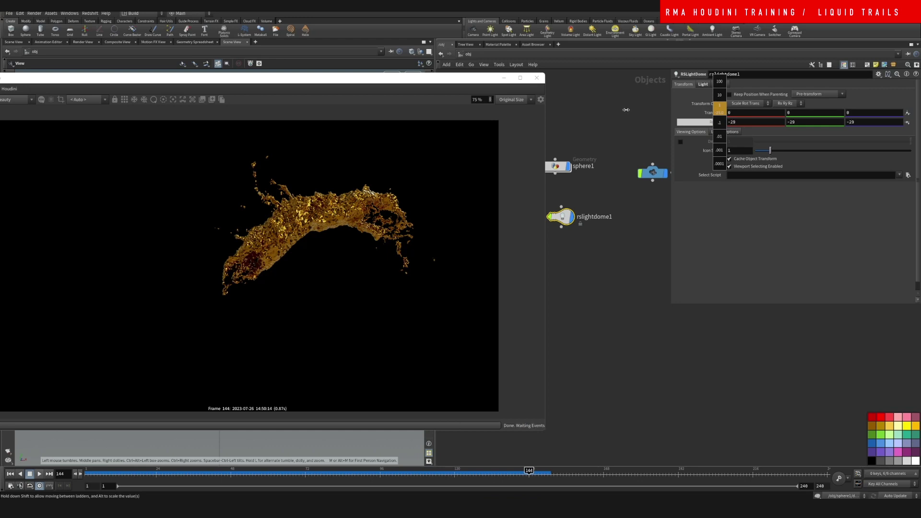
{"action": "middle_click_drag", "start_coordinate": [626, 110], "coordinate": [560, 142]}
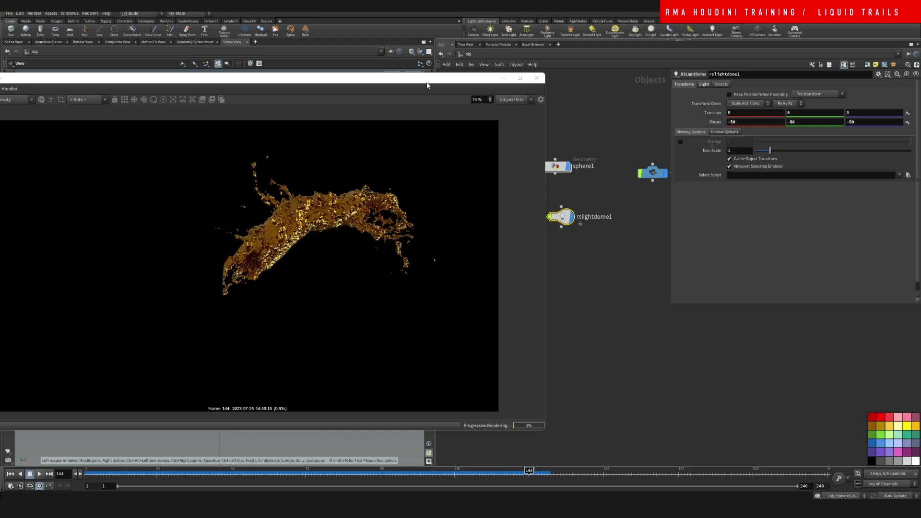
{"action": "left_click_drag", "start_coordinate": [427, 83], "coordinate": [578, 80]}
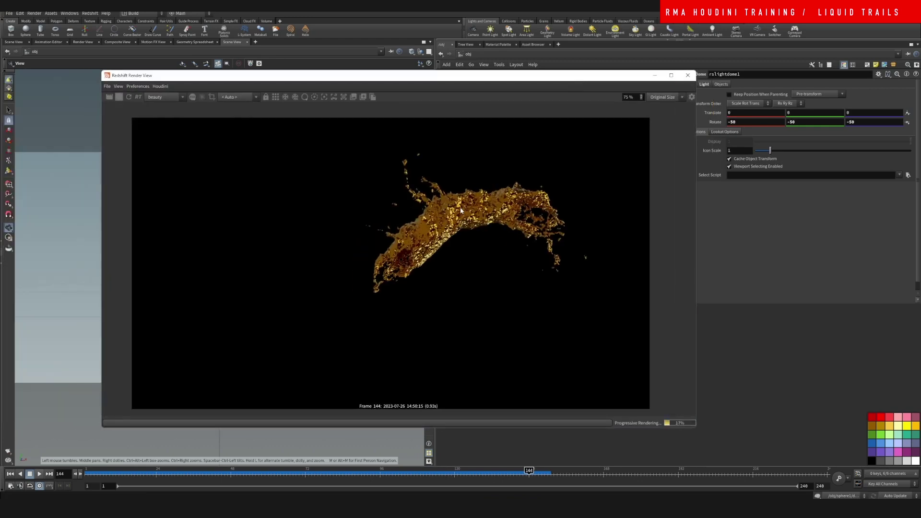
{"action": "scroll", "coordinate": [461, 210], "scroll_direction": "up", "scroll_amount": 1}
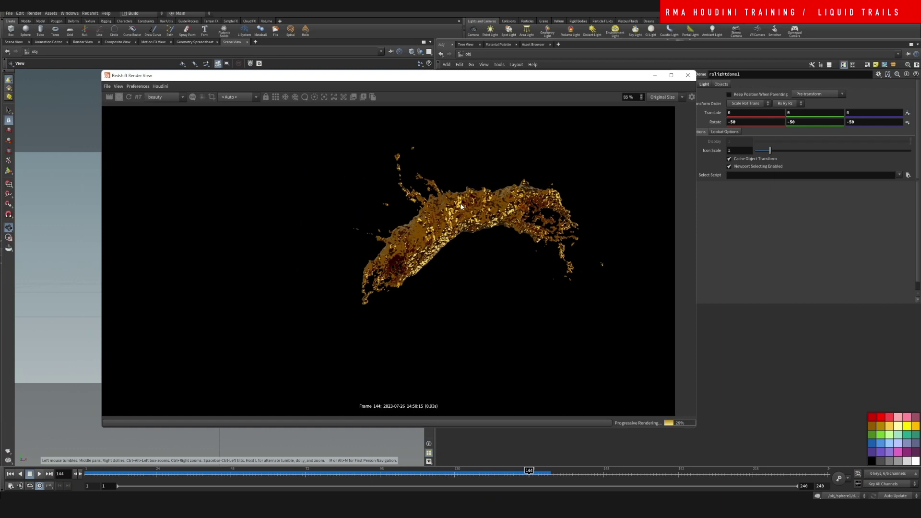
{"action": "scroll", "coordinate": [461, 206], "scroll_direction": "up", "scroll_amount": 1}
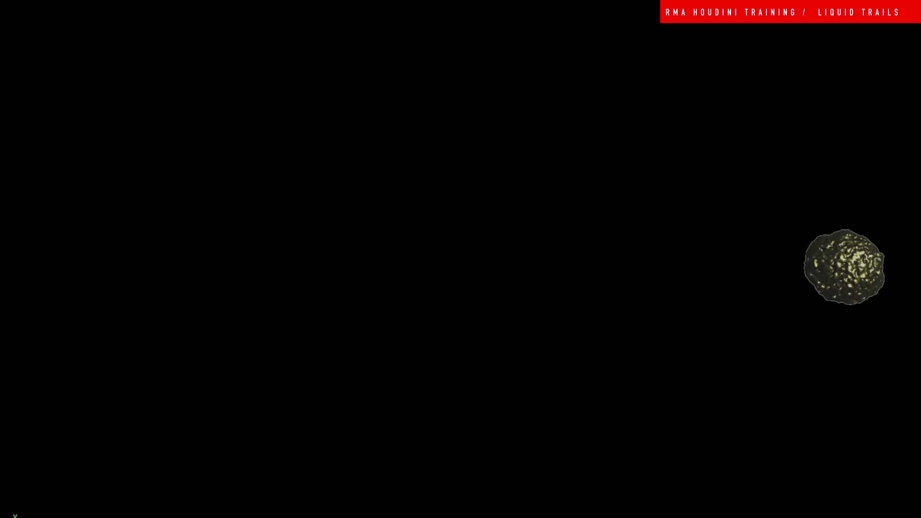